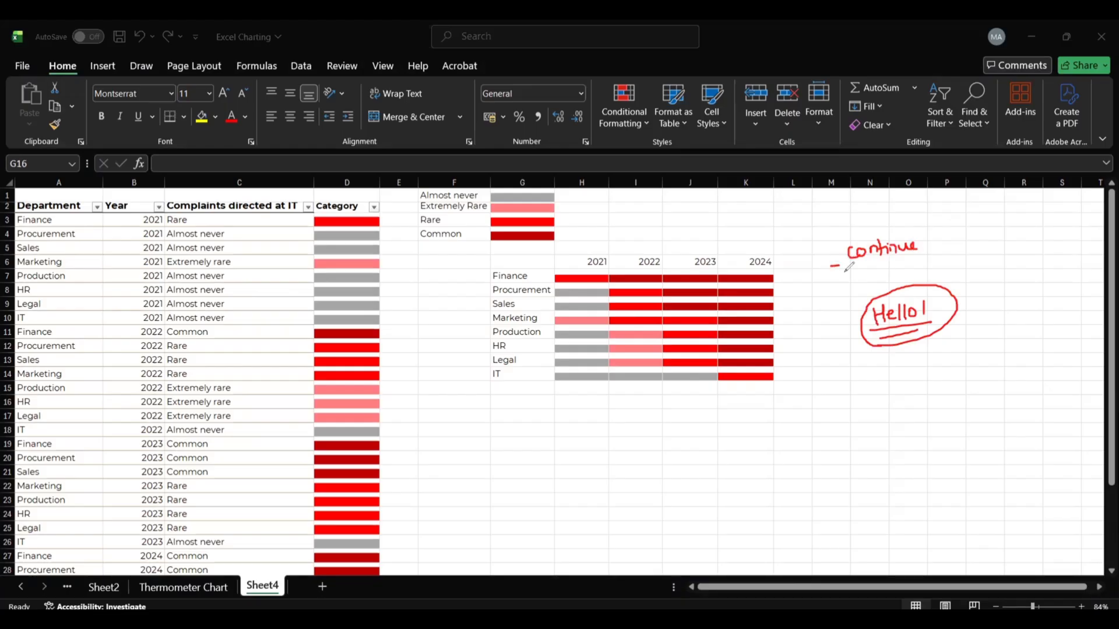
- Draw a double red ink underline beneath the handwritten note "continue"
{"action": "left_click_drag", "start_coordinate": [831, 267], "coordinate": [904, 261]}
{"action": "left_click_drag", "start_coordinate": [844, 273], "coordinate": [908, 266]}
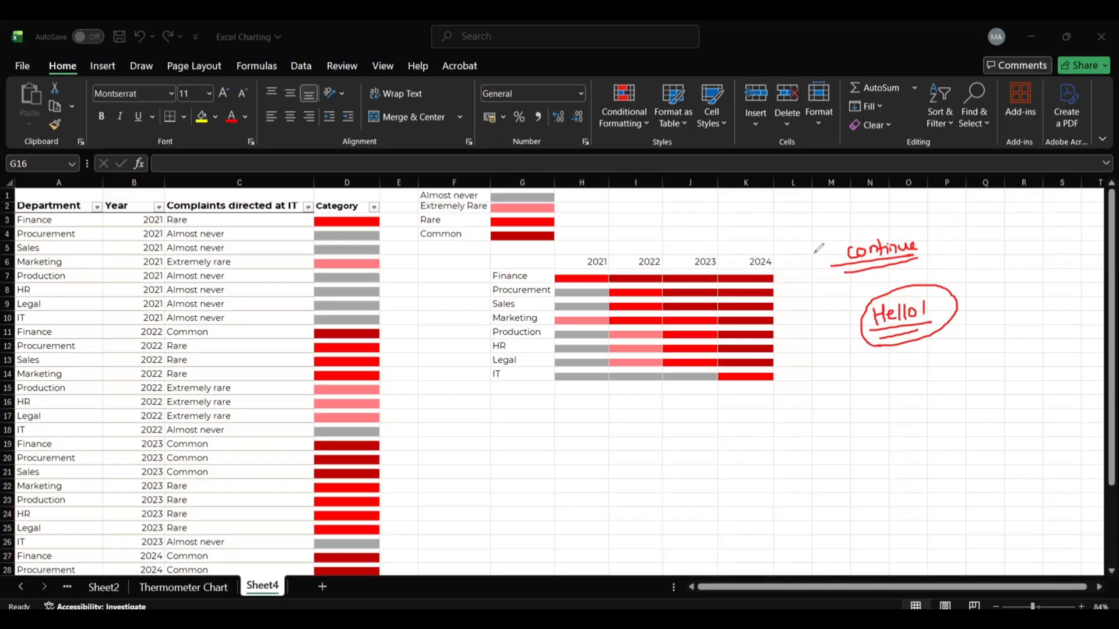
- Frame the department-by-year heat map with red ink and undo the frame
{"action": "left_click_drag", "start_coordinate": [797, 250], "coordinate": [729, 245]}
{"action": "mouse_move", "coordinate": [637, 247]}
{"action": "left_mouse_down"}
{"action": "mouse_move", "coordinate": [532, 249]}
{"action": "mouse_move", "coordinate": [471, 381]}
{"action": "mouse_move", "coordinate": [651, 406]}
{"action": "mouse_move", "coordinate": [798, 382]}
{"action": "left_mouse_up"}
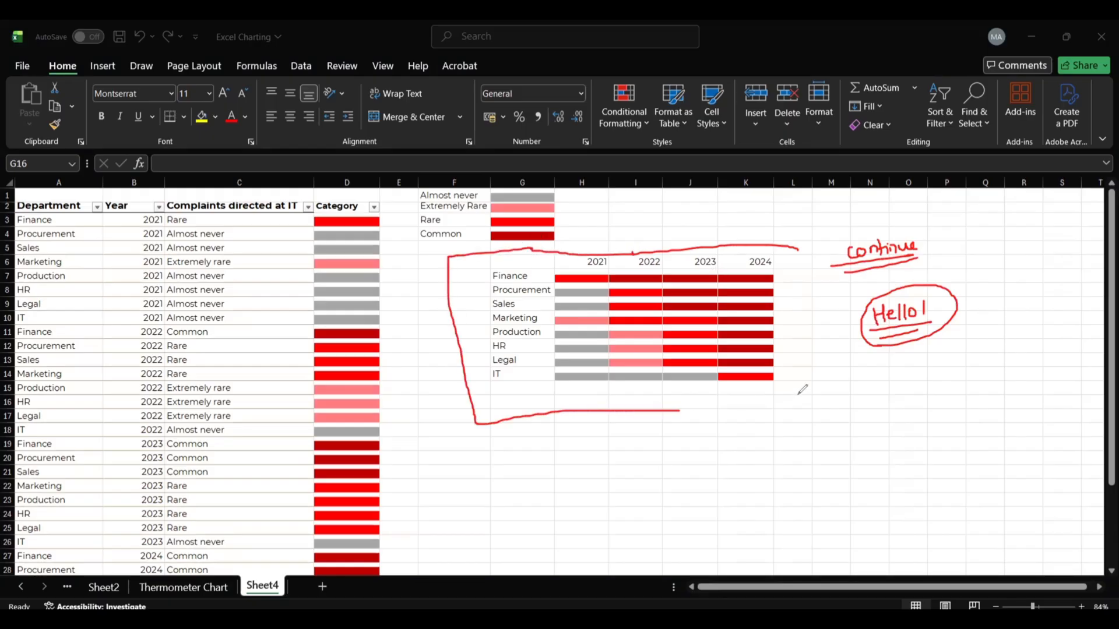
{"action": "left_click_drag", "start_coordinate": [804, 254], "coordinate": [804, 247]}
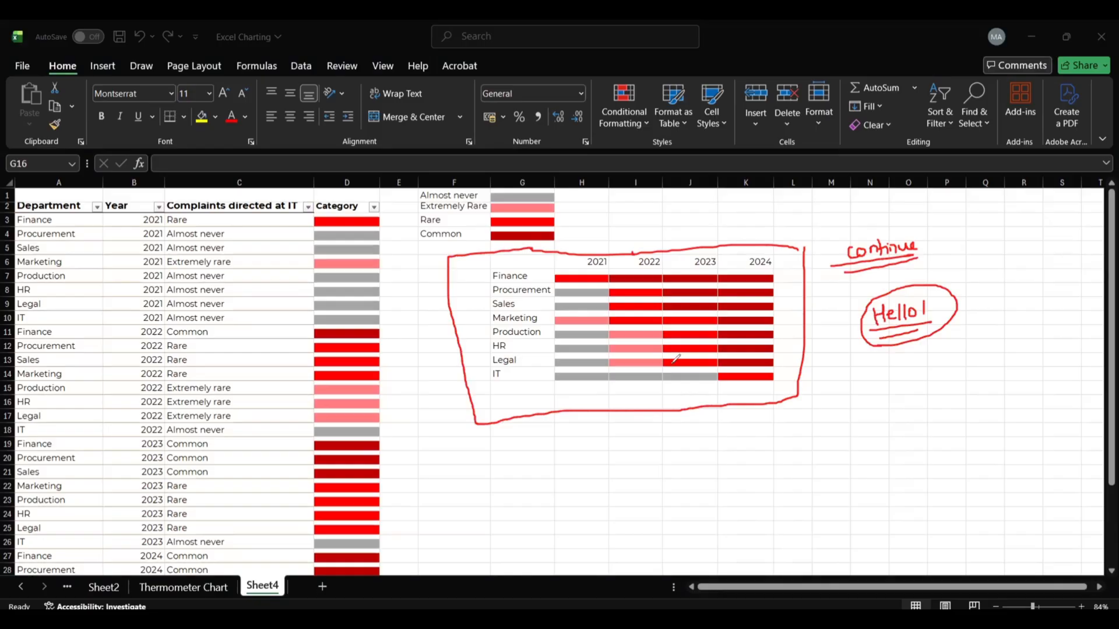
{"action": "key", "text": "ctrl+z"}
{"action": "key", "text": "ctrl+z"}
{"action": "key", "text": "ctrl+z"}
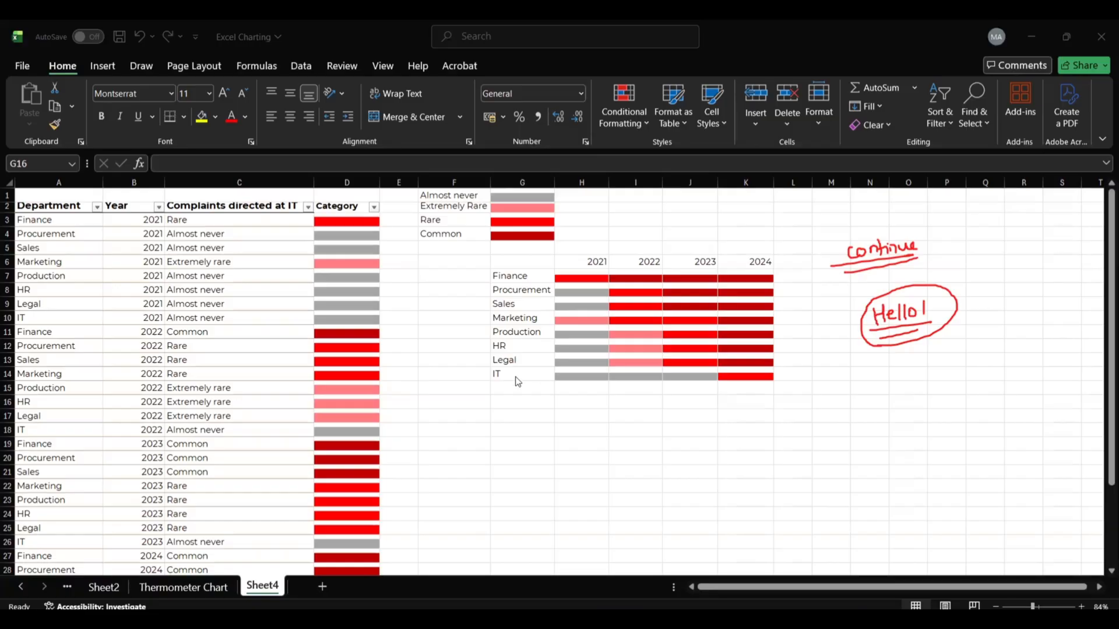
{"action": "scroll", "coordinate": [515, 376], "scroll_direction": "up", "scroll_amount": 2}
{"action": "scroll", "coordinate": [228, 403], "scroll_direction": "up", "scroll_amount": 2}
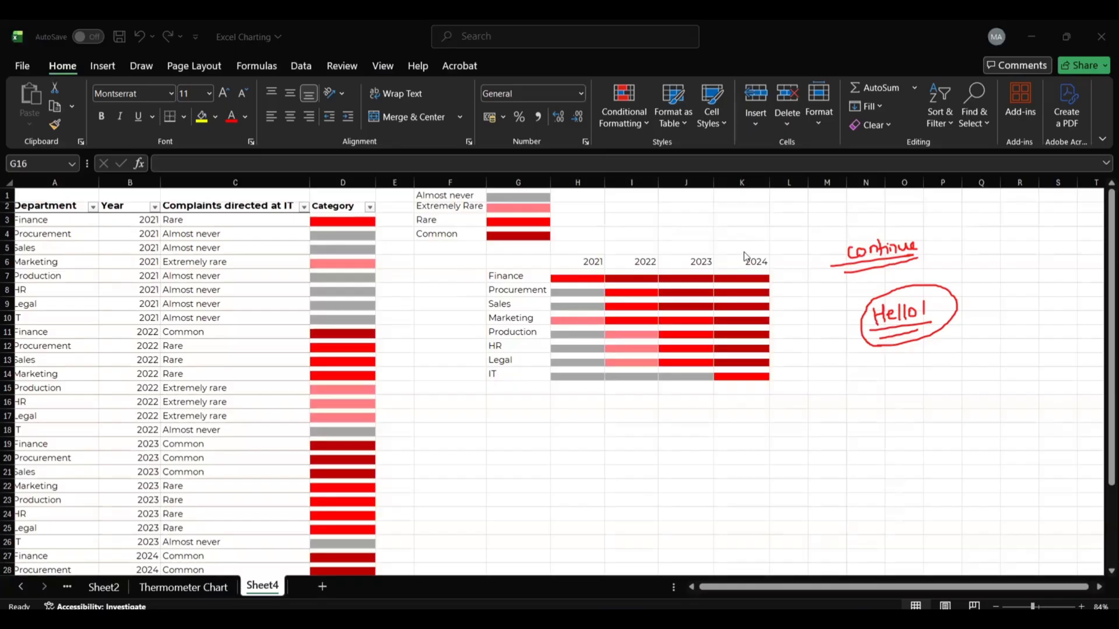
- Annotate the heat map and legend in red ink, and tick the Department, Year and Complaints columns
{"action": "left_click_drag", "start_coordinate": [587, 248], "coordinate": [763, 235]}
{"action": "mouse_move", "coordinate": [406, 217]}
{"action": "left_mouse_down"}
{"action": "mouse_move", "coordinate": [436, 213]}
{"action": "mouse_move", "coordinate": [436, 228]}
{"action": "mouse_move", "coordinate": [407, 213]}
{"action": "mouse_move", "coordinate": [437, 193]}
{"action": "left_mouse_up"}
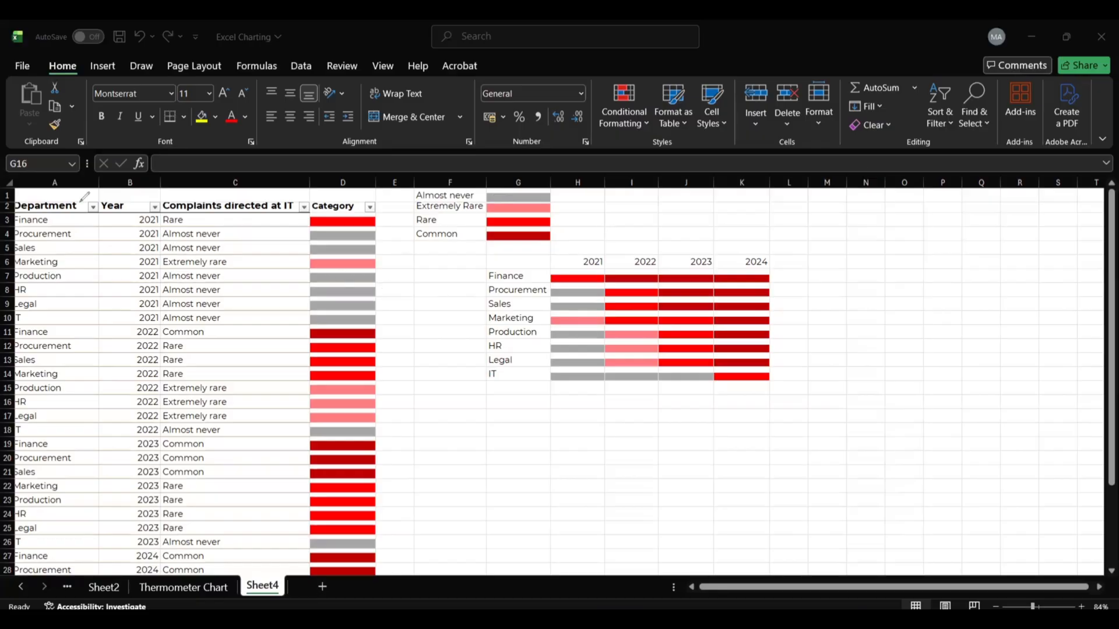
{"action": "left_click_drag", "start_coordinate": [53, 219], "coordinate": [138, 219]}
{"action": "left_click_drag", "start_coordinate": [215, 228], "coordinate": [259, 225]}
{"action": "mouse_move", "coordinate": [178, 222]}
{"action": "left_mouse_down"}
{"action": "mouse_move", "coordinate": [178, 250]}
{"action": "mouse_move", "coordinate": [194, 247]}
{"action": "left_mouse_up"}
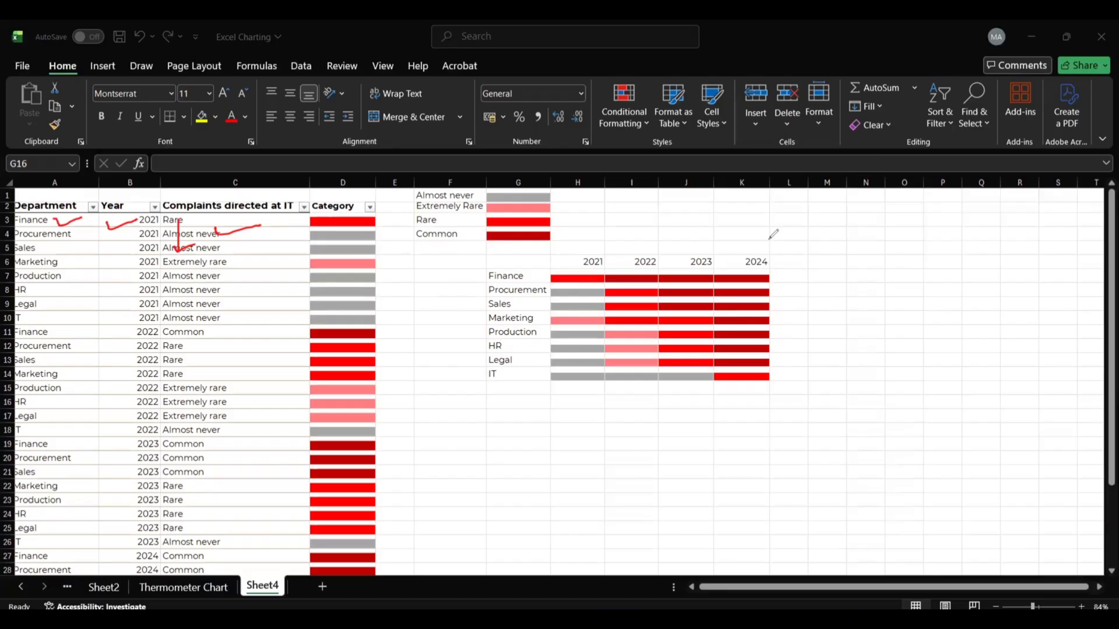
- Undo the latest ink strokes and handwrite an underlined "Types" note beside the legend
{"action": "mouse_move", "coordinate": [758, 240]}
{"action": "left_mouse_down"}
{"action": "mouse_move", "coordinate": [693, 236]}
{"action": "mouse_move", "coordinate": [689, 252]}
{"action": "mouse_move", "coordinate": [710, 245]}
{"action": "left_mouse_up"}
{"action": "key", "text": "ctrl+z"}
{"action": "key", "text": "ctrl+z"}
{"action": "key", "text": "ctrl+z"}
{"action": "left_click", "coordinate": [790, 197]}
{"action": "mouse_move", "coordinate": [787, 199]}
{"action": "left_mouse_down"}
{"action": "mouse_move", "coordinate": [808, 222]}
{"action": "mouse_move", "coordinate": [817, 201]}
{"action": "mouse_move", "coordinate": [837, 204]}
{"action": "mouse_move", "coordinate": [833, 214]}
{"action": "left_mouse_up"}
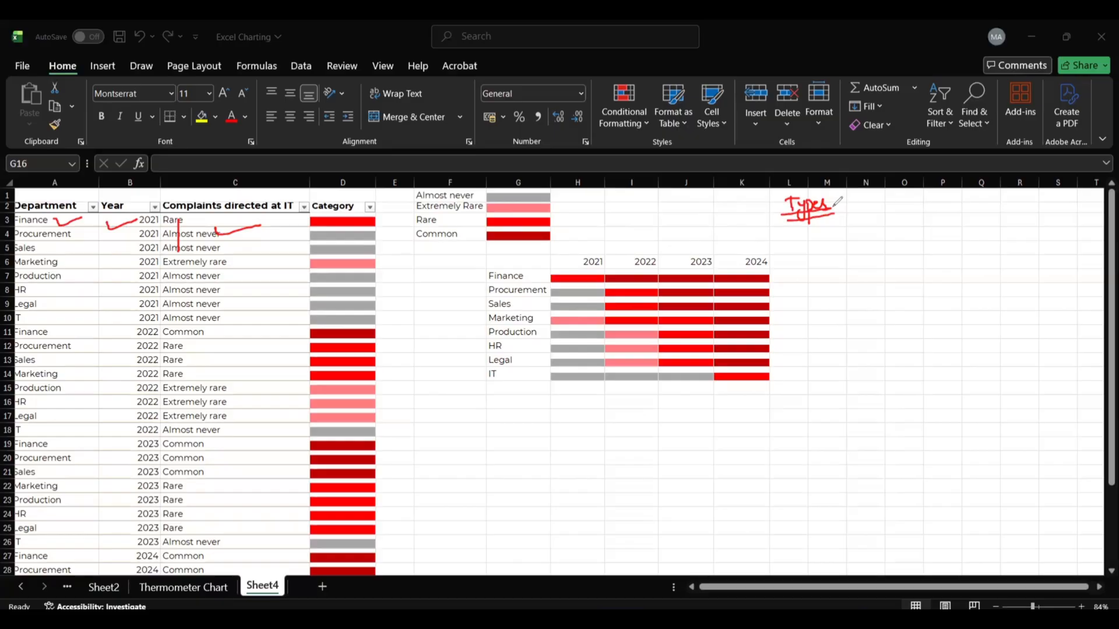
- Undo all remaining red ink annotations on the sheet
{"action": "key", "text": "ctrl+z"}
{"action": "key", "text": "ctrl+z"}
{"action": "key", "text": "ctrl+z"}
{"action": "key", "text": "ctrl+z"}
{"action": "key", "text": "ctrl+z"}
{"action": "key", "text": "ctrl+z"}
{"action": "key", "text": "ctrl+z"}
{"action": "key", "text": "ctrl+z"}
{"action": "key", "text": "ctrl+z"}
{"action": "key", "text": "ctrl+z"}
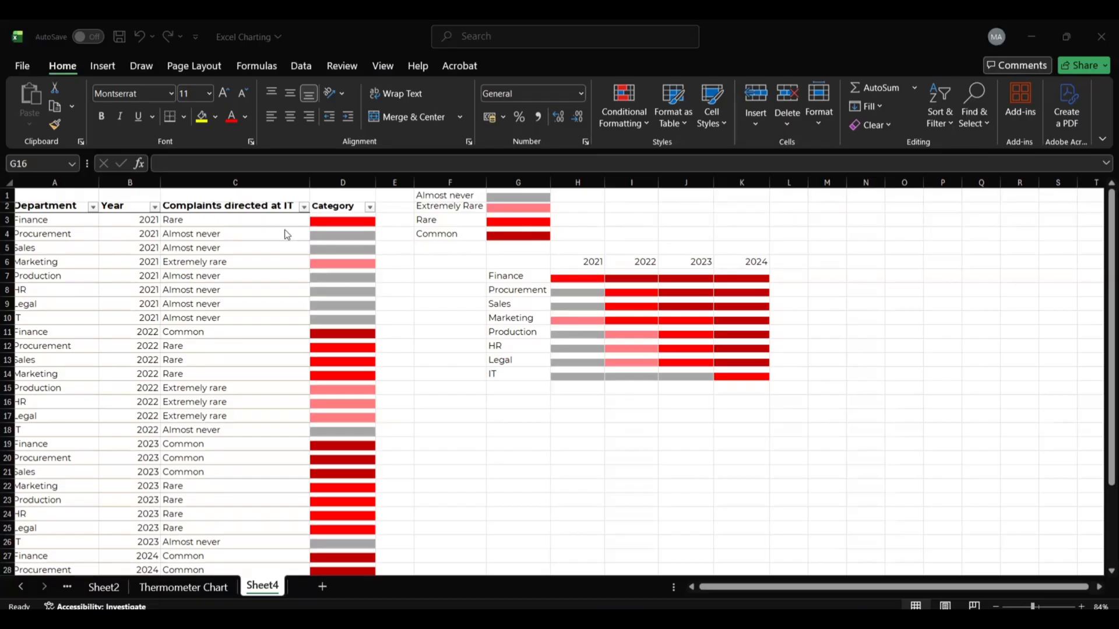
- Copy all values of the complaints column, starting at C3, to column M starting at M1
{"action": "left_click", "coordinate": [250, 221]}
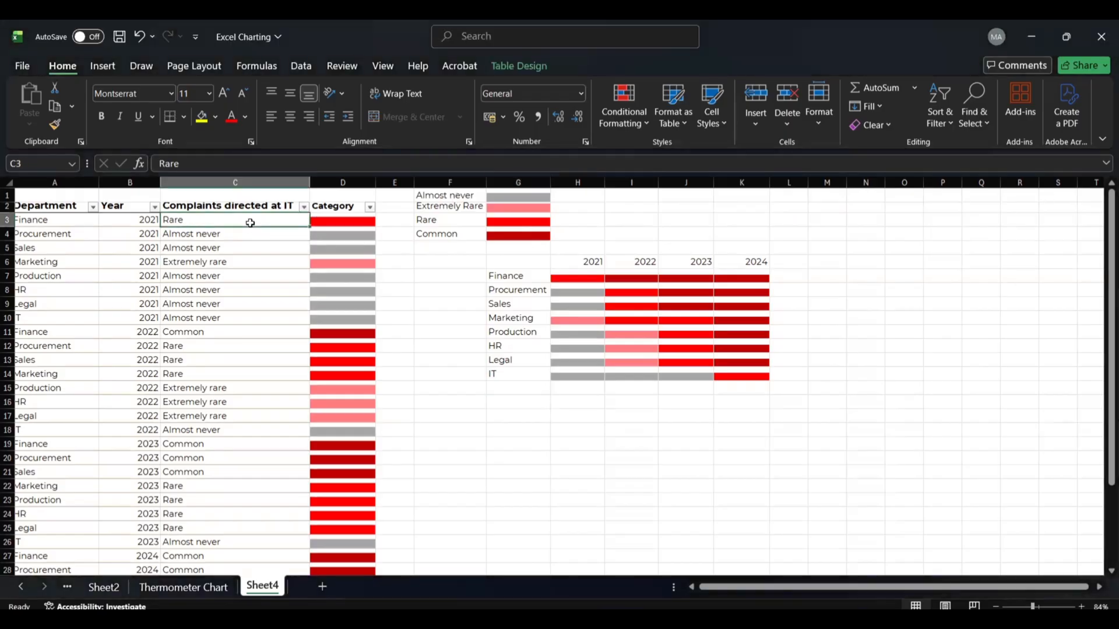
{"action": "key", "text": "ctrl+shift+Down"}
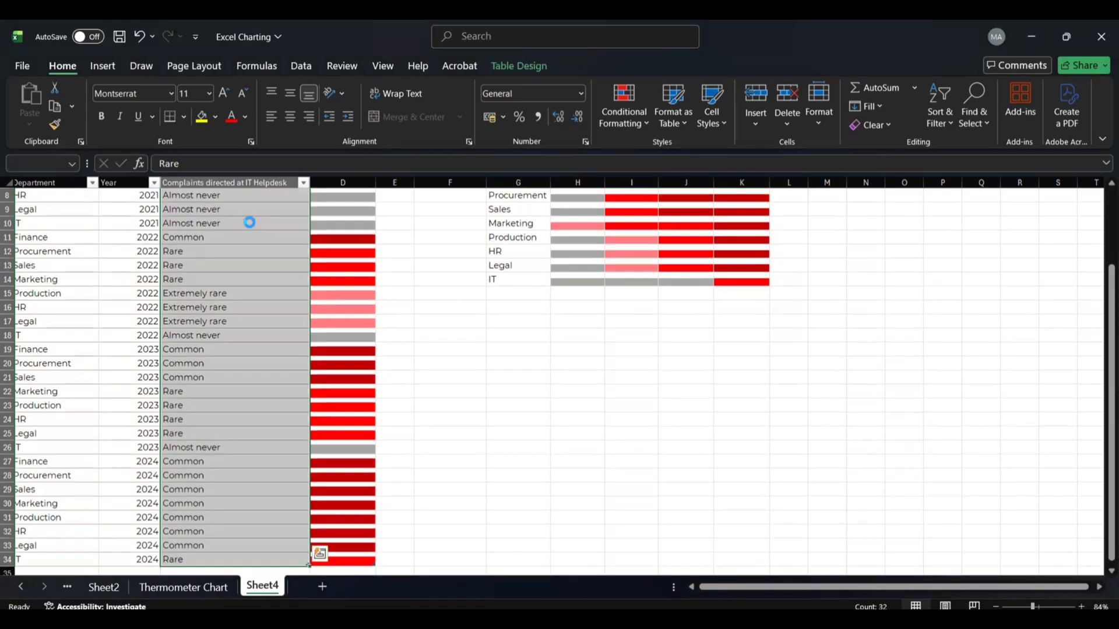
{"action": "key", "text": "ctrl+c"}
{"action": "scroll", "coordinate": [691, 428], "scroll_direction": "up", "scroll_amount": 3}
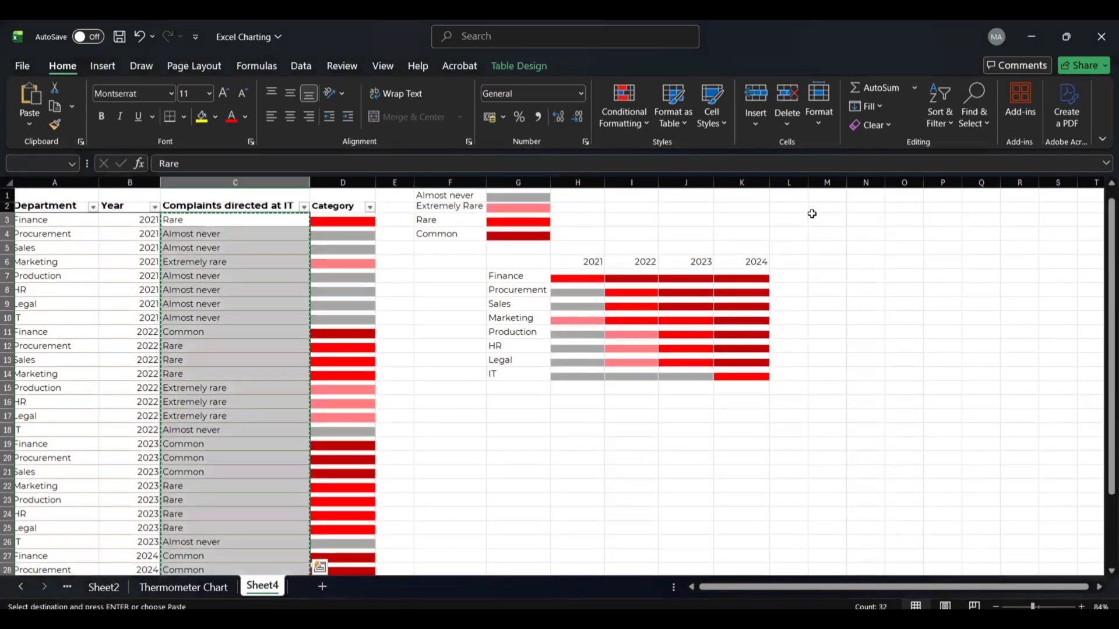
{"action": "left_click", "coordinate": [822, 194]}
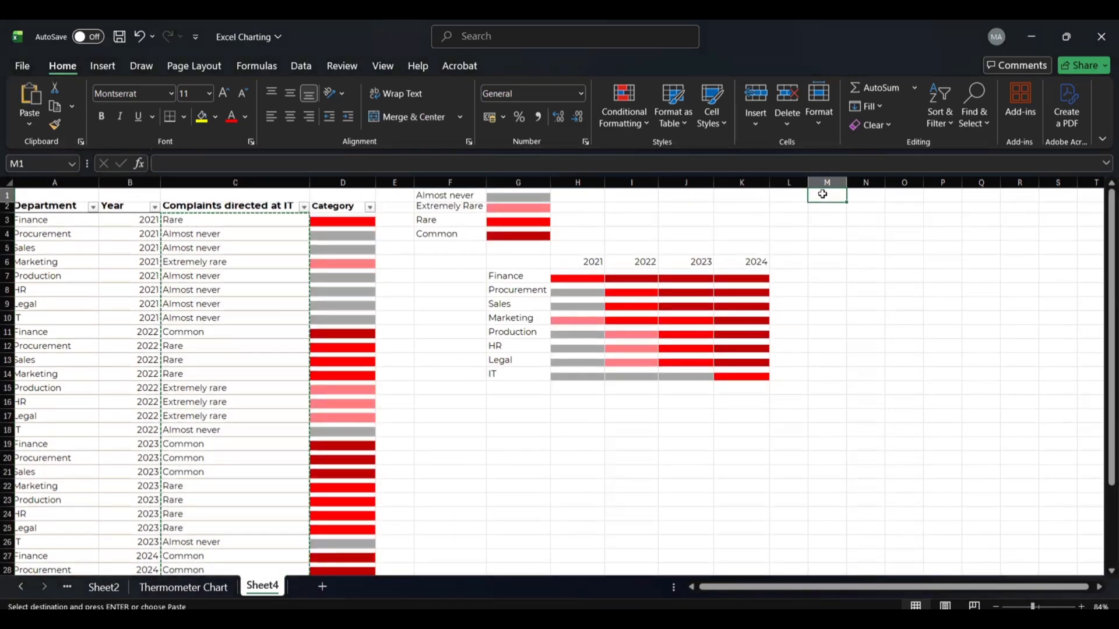
{"action": "key", "text": "ctrl+v"}
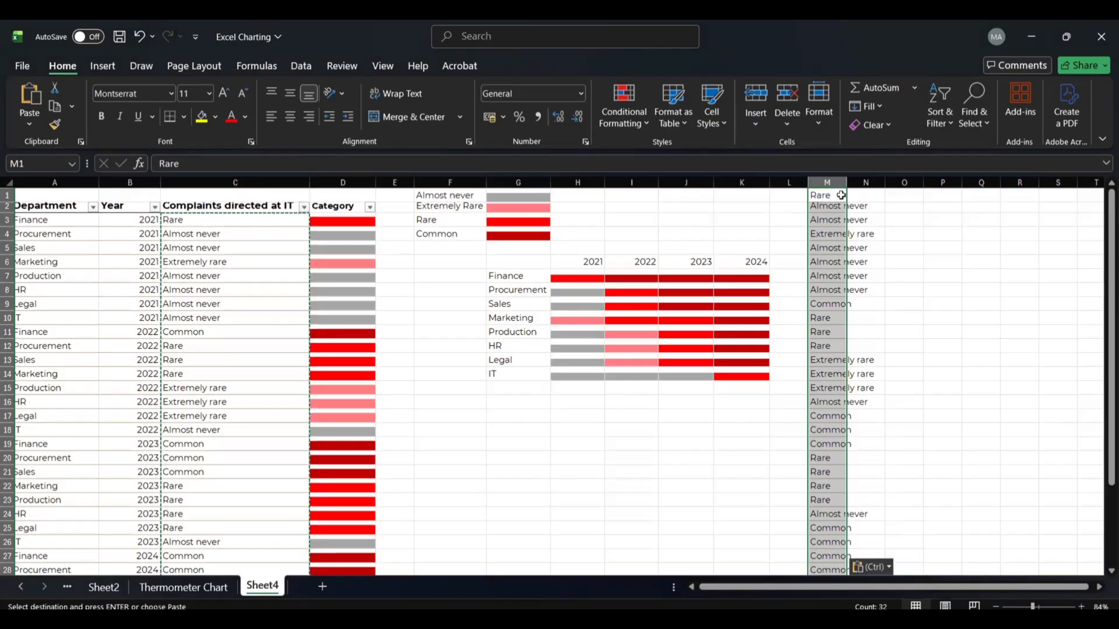
- Remove duplicates from the pasted list in column M, with the first row treated as a header
{"action": "left_click", "coordinate": [301, 71]}
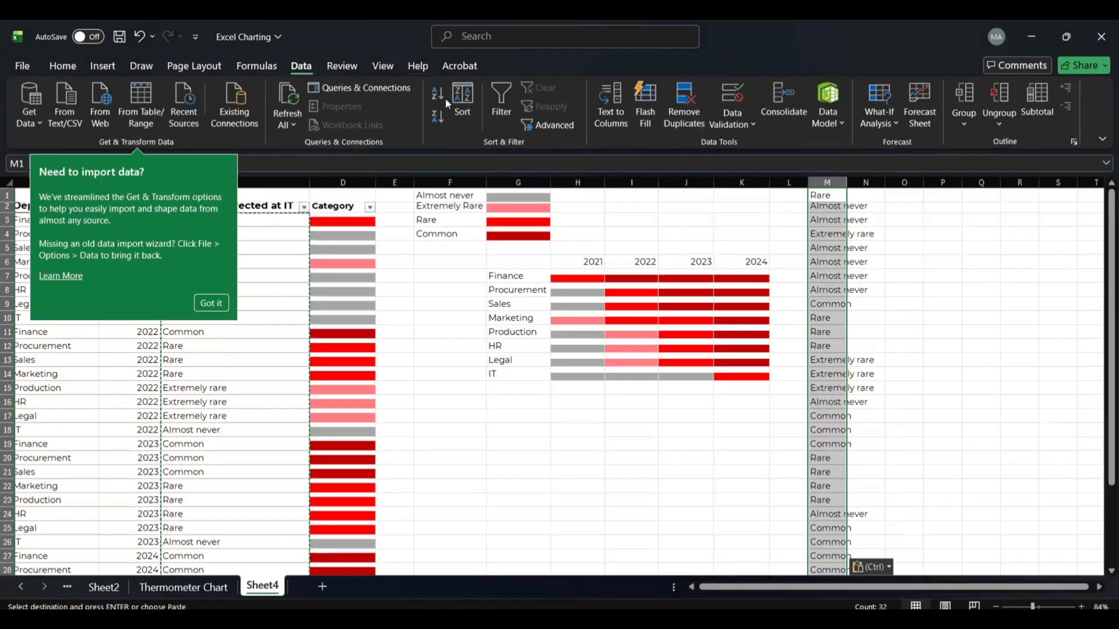
{"action": "left_click", "coordinate": [684, 102]}
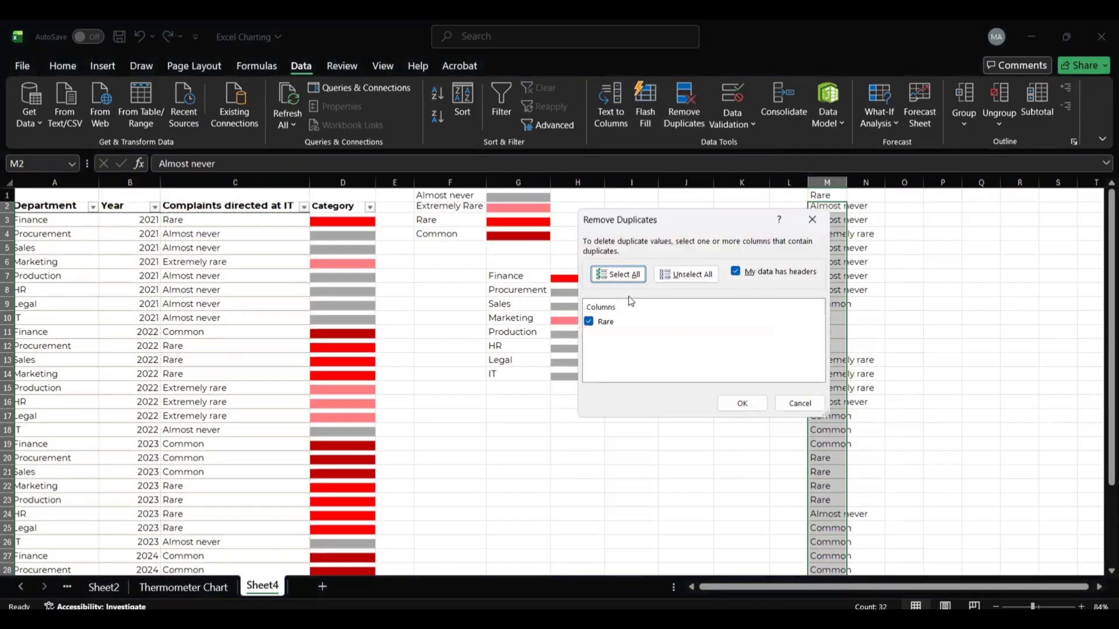
{"action": "left_click", "coordinate": [736, 403]}
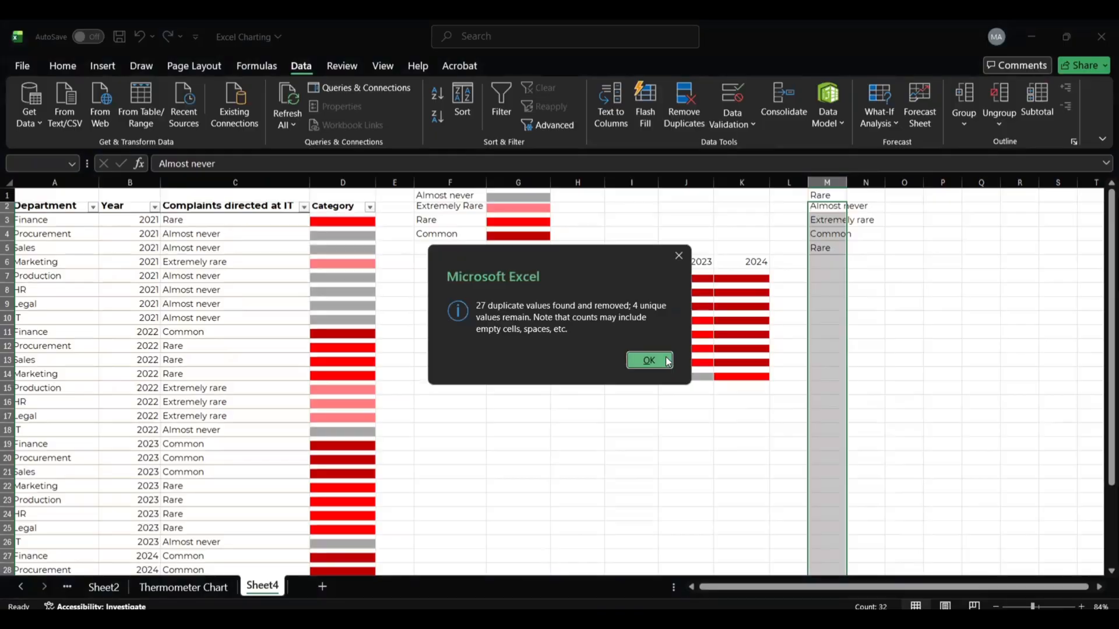
{"action": "left_click", "coordinate": [649, 360]}
{"action": "left_click", "coordinate": [871, 246]}
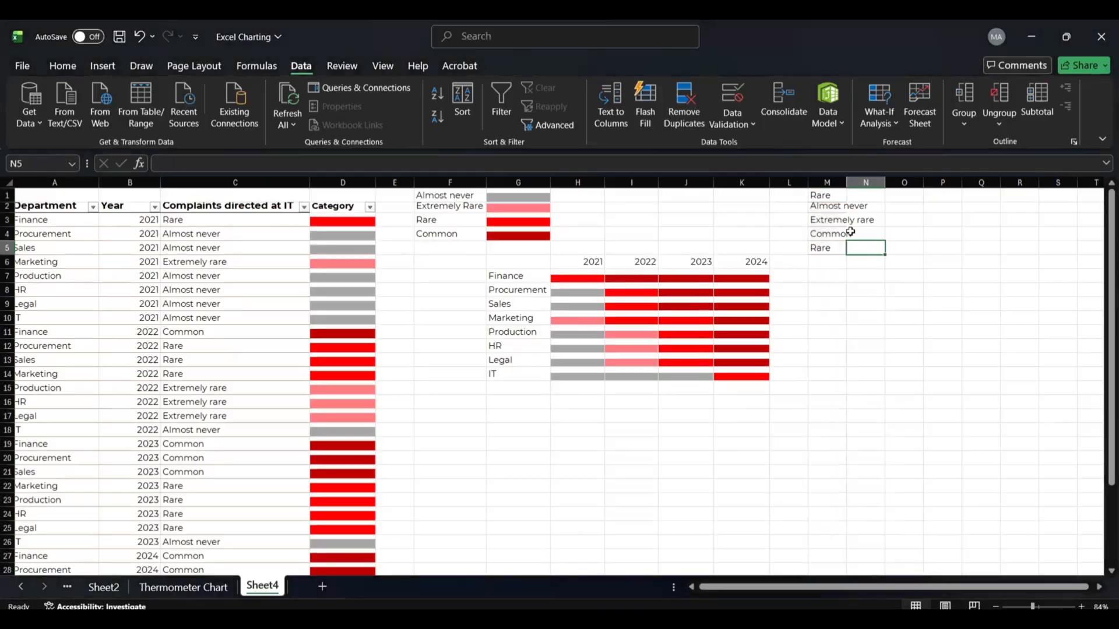
- Autofit the width of column M to its contents
{"action": "double_click", "coordinate": [847, 181]}
{"action": "left_click", "coordinate": [843, 181]}
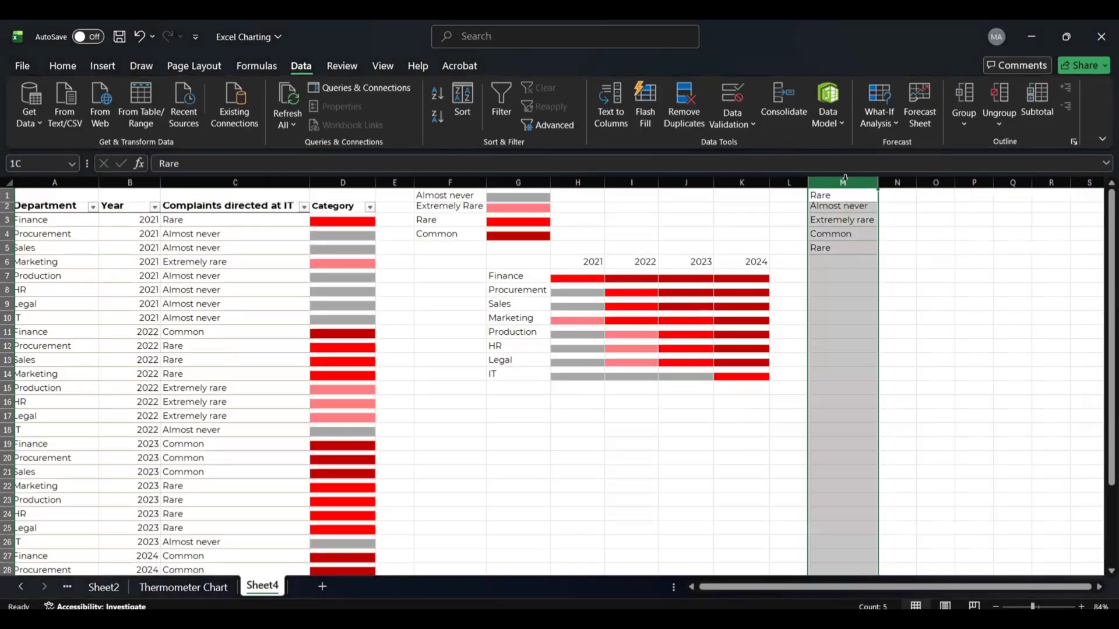
{"action": "left_click", "coordinate": [845, 221]}
- Try to remove duplicates again from M1:M5, with the first row treated as a header
{"action": "left_click", "coordinate": [830, 198]}
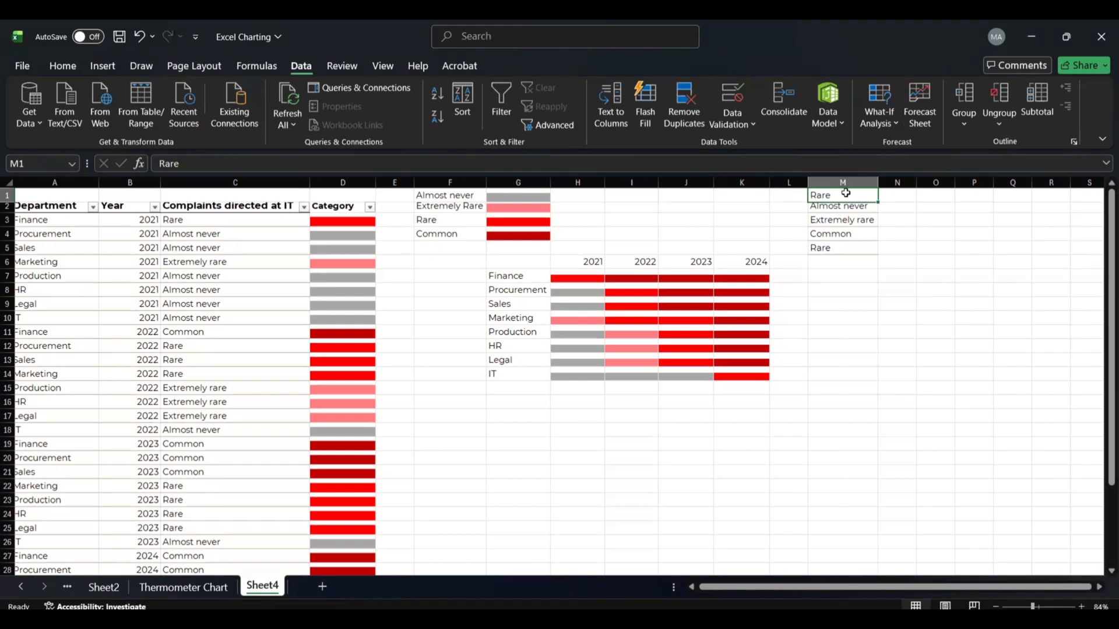
{"action": "key", "text": "shift+Down"}
{"action": "key", "text": "shift+Down"}
{"action": "key", "text": "shift+Down"}
{"action": "key", "text": "shift+Down"}
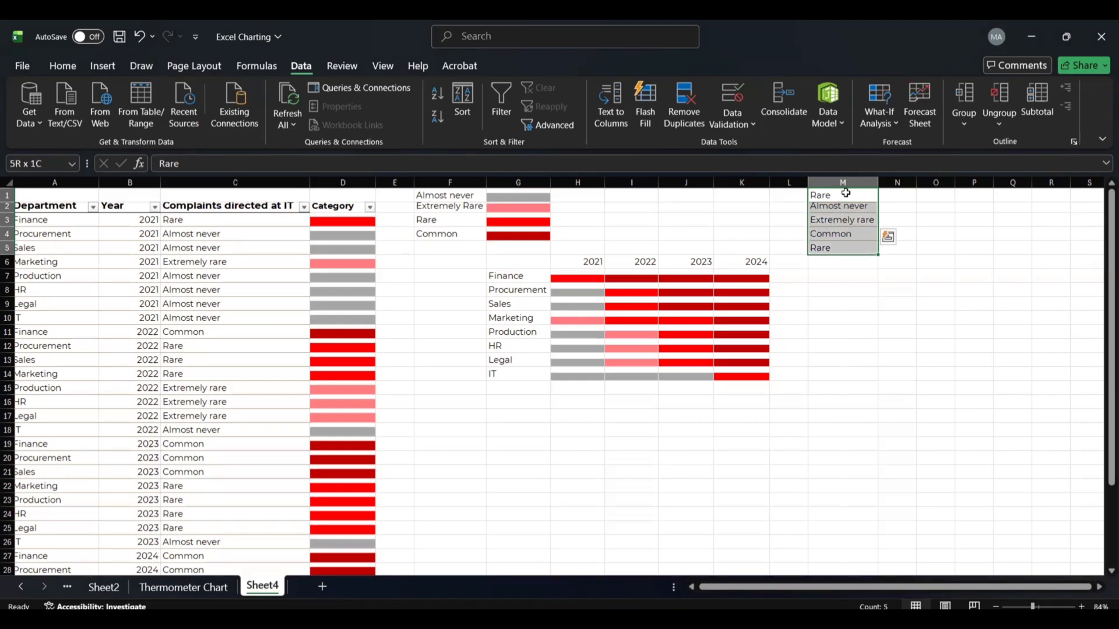
{"action": "left_click", "coordinate": [700, 115]}
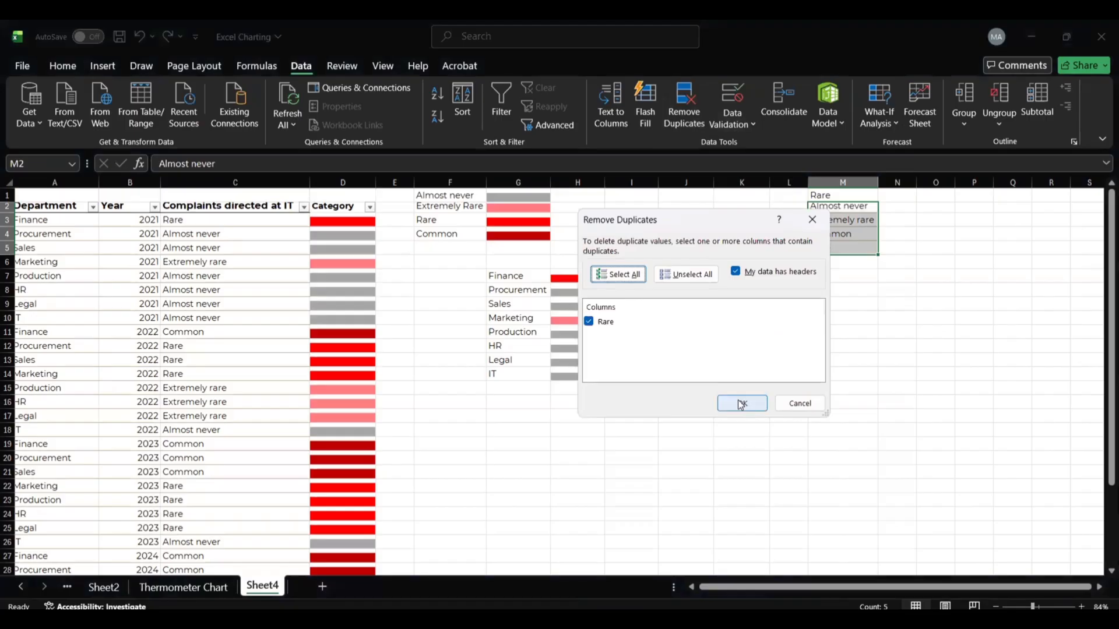
{"action": "left_click", "coordinate": [741, 404]}
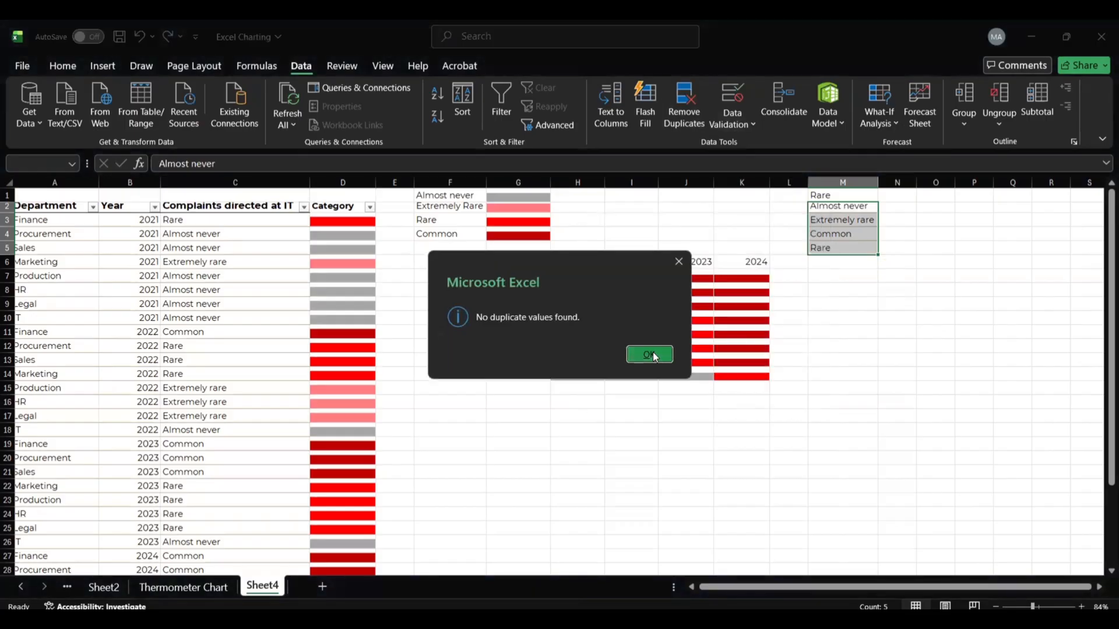
{"action": "left_click", "coordinate": [653, 356]}
{"action": "left_click", "coordinate": [894, 290]}
{"action": "left_click", "coordinate": [829, 196]}
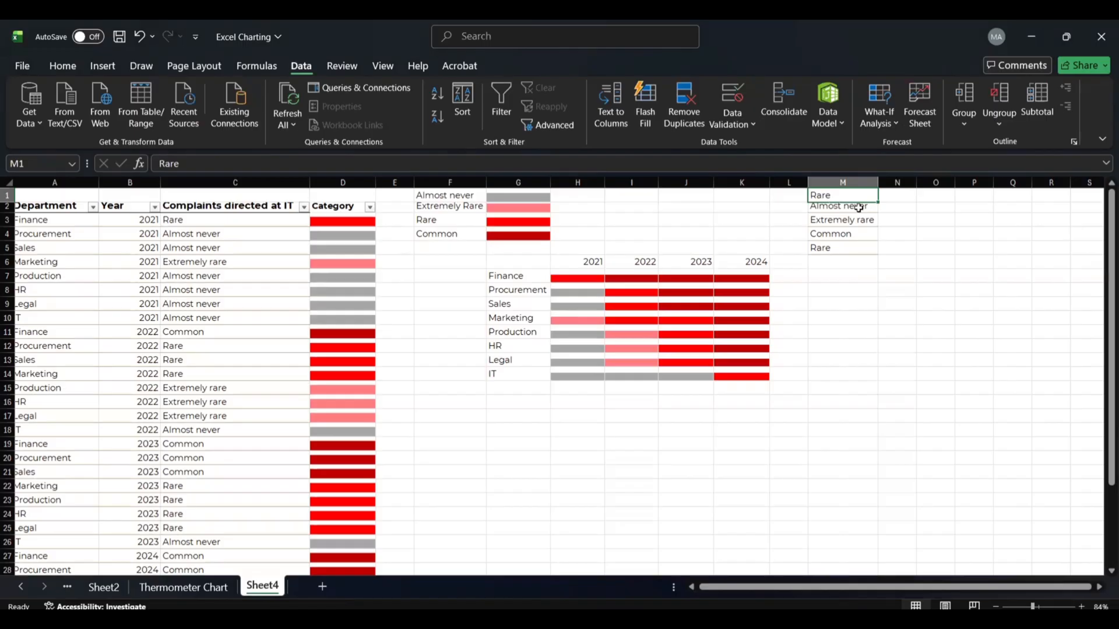
- Undo the column M width change, the duplicate removal and the pasted list
{"action": "key", "text": "ctrl+z"}
{"action": "key", "text": "ctrl+z"}
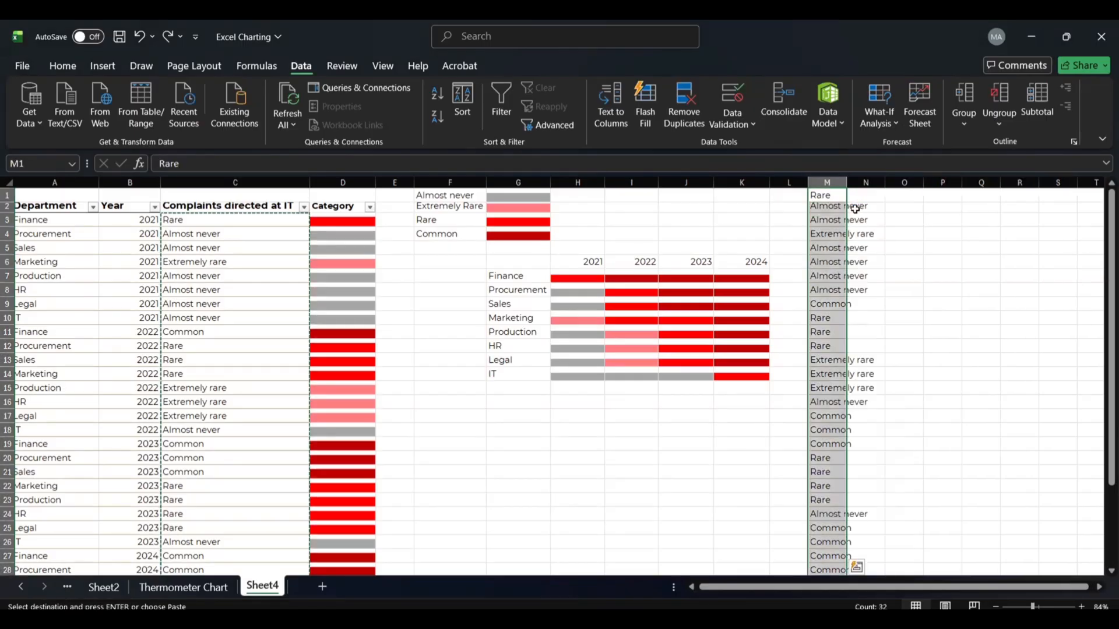
{"action": "key", "text": "ctrl+z"}
{"action": "scroll", "coordinate": [850, 211], "scroll_direction": "down", "scroll_amount": 1}
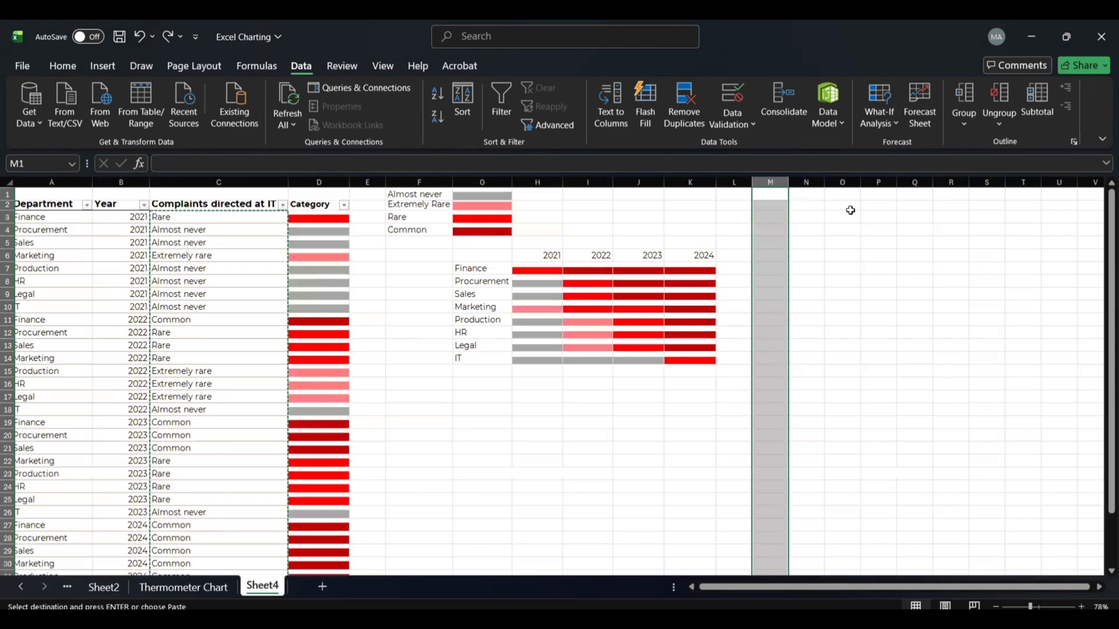
{"action": "scroll", "coordinate": [850, 210], "scroll_direction": "up", "scroll_amount": 1}
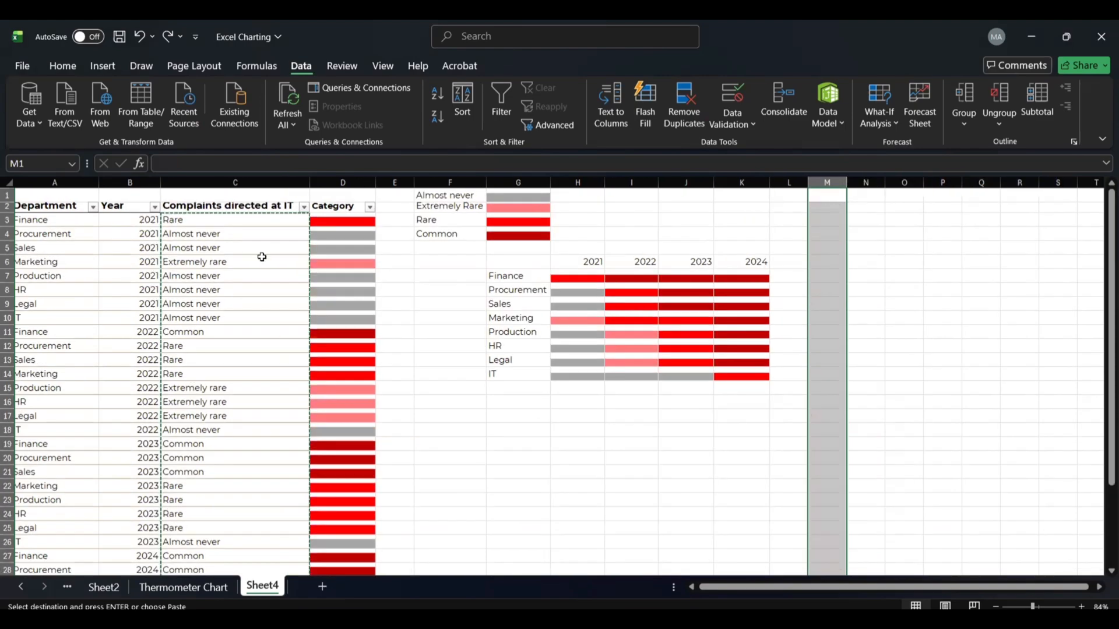
- Copy the complaint values C3:C34 to column M starting at M3
{"action": "left_click", "coordinate": [199, 220]}
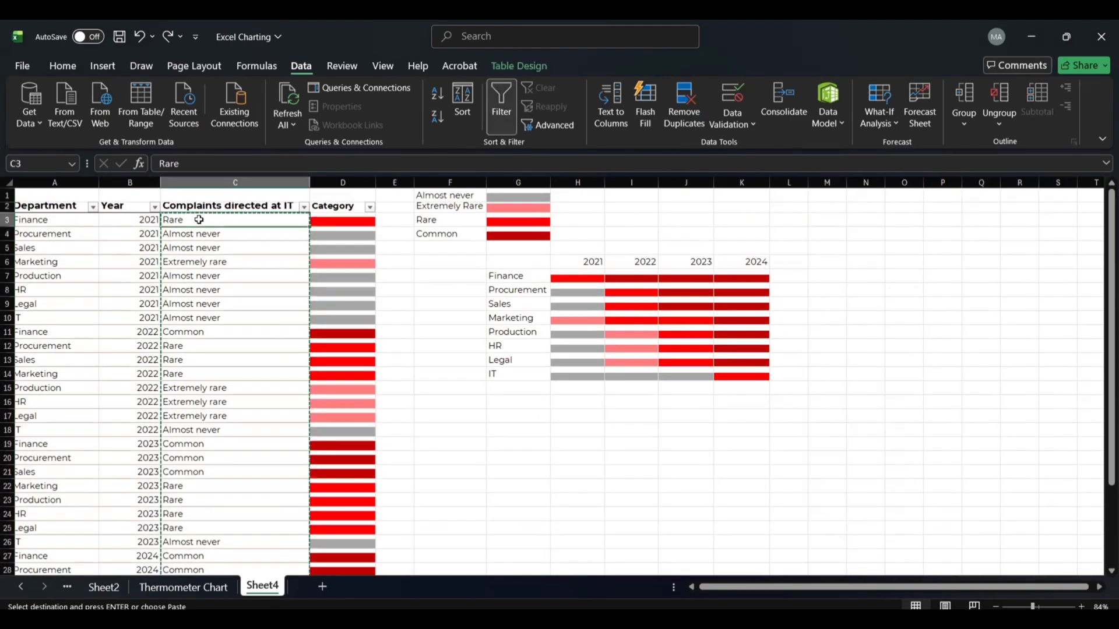
{"action": "key", "text": "ctrl+shift+Down"}
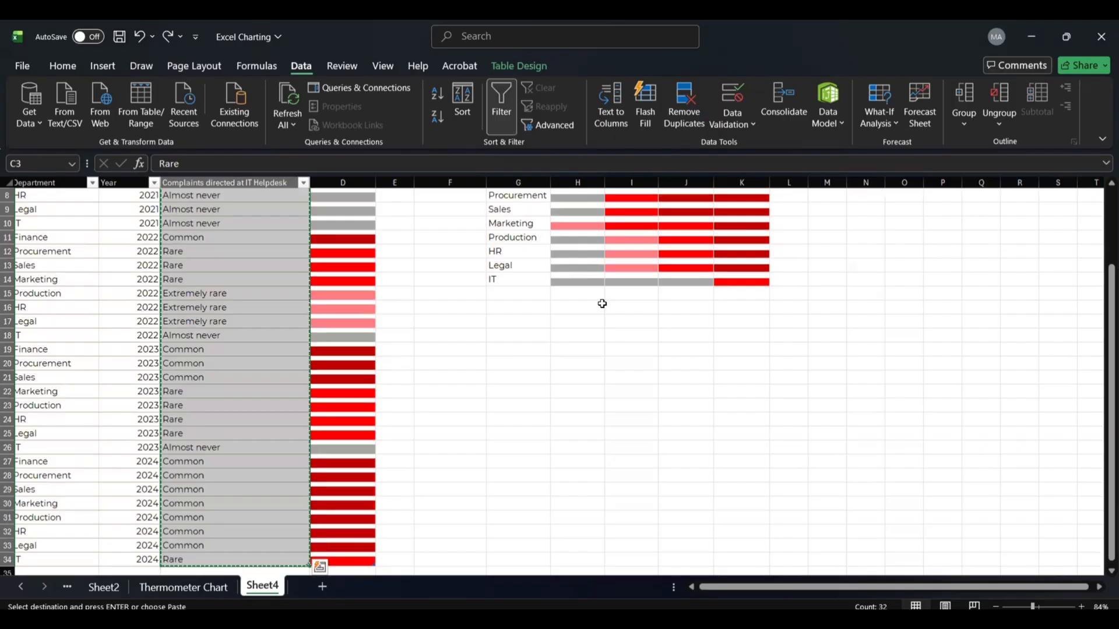
{"action": "scroll", "coordinate": [772, 243], "scroll_direction": "up", "scroll_amount": 3}
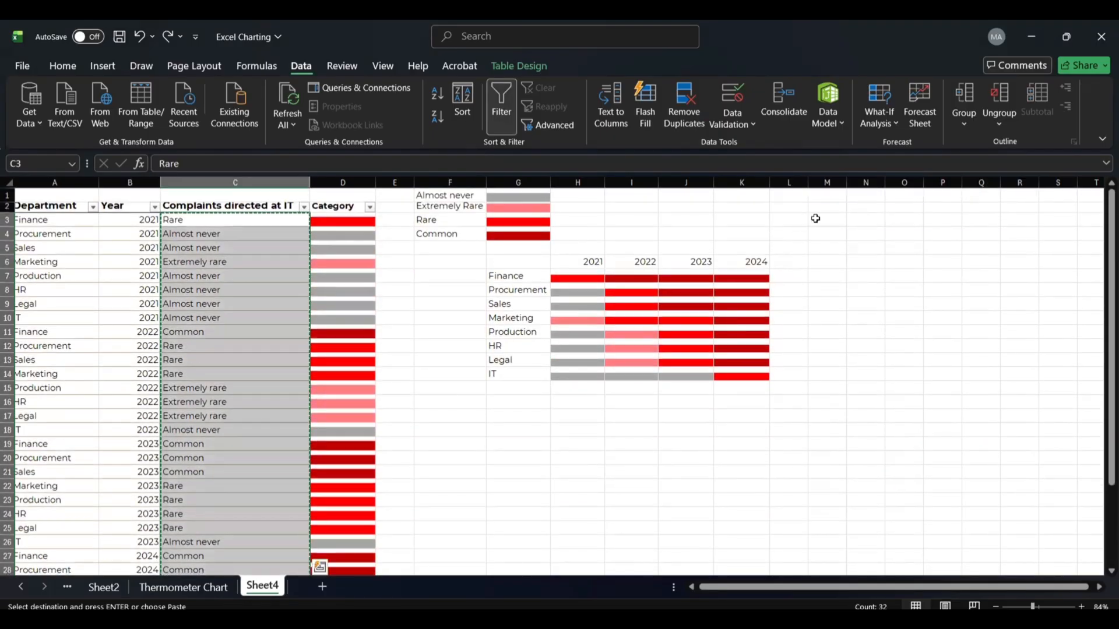
{"action": "left_click", "coordinate": [818, 219]}
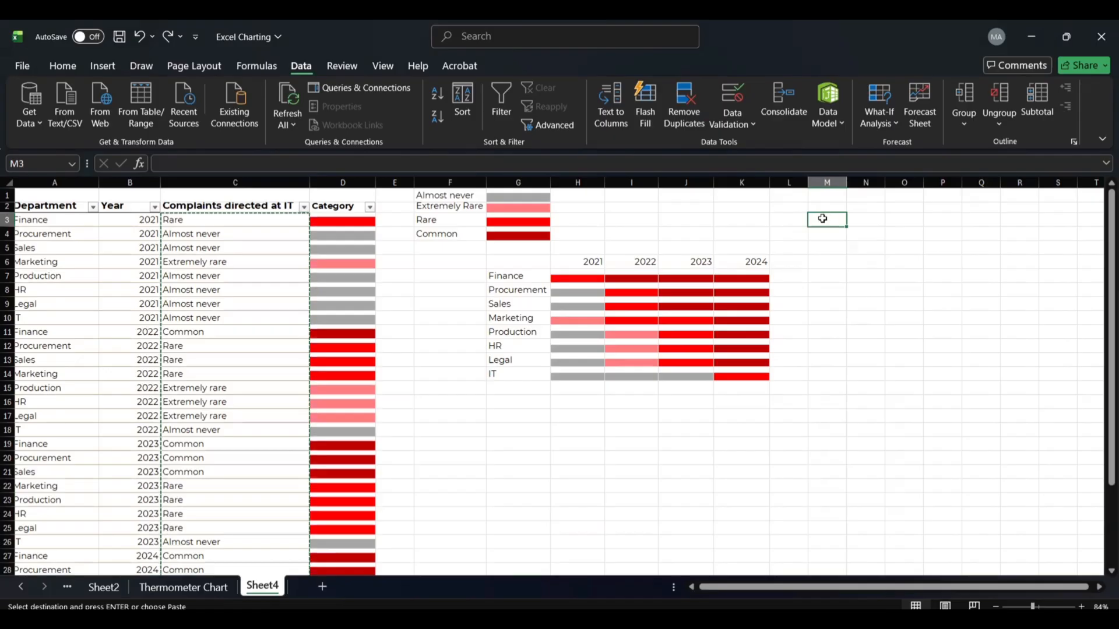
{"action": "key", "text": "ctrl+v"}
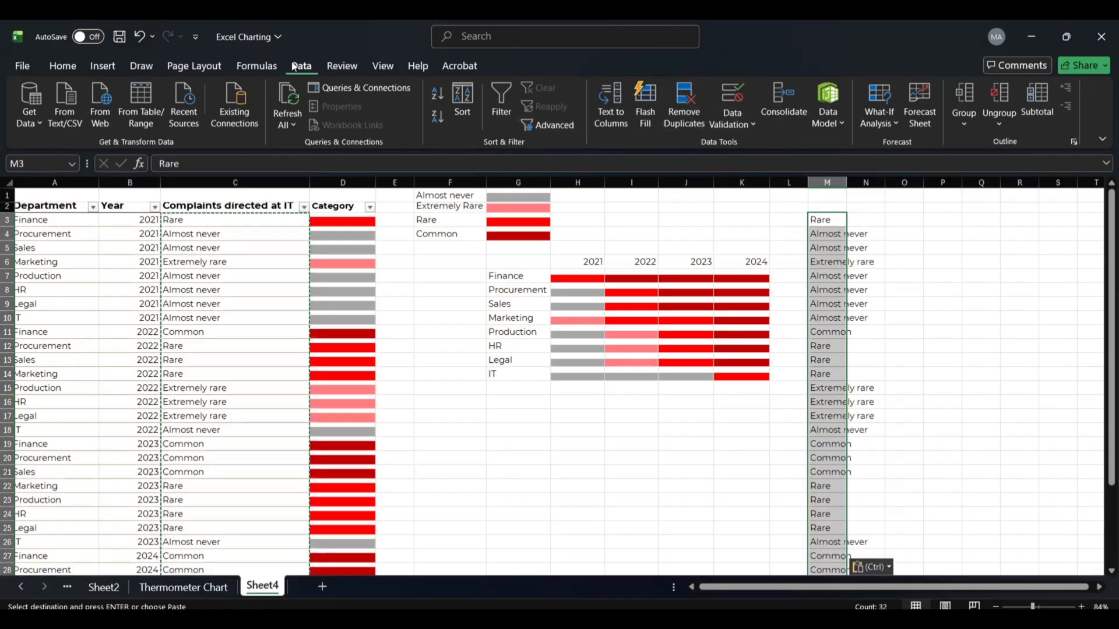
- Remove duplicates from the complaint values in M3:M34, treating the data as having no header row
{"action": "key", "text": "Return"}
{"action": "left_click", "coordinate": [684, 108]}
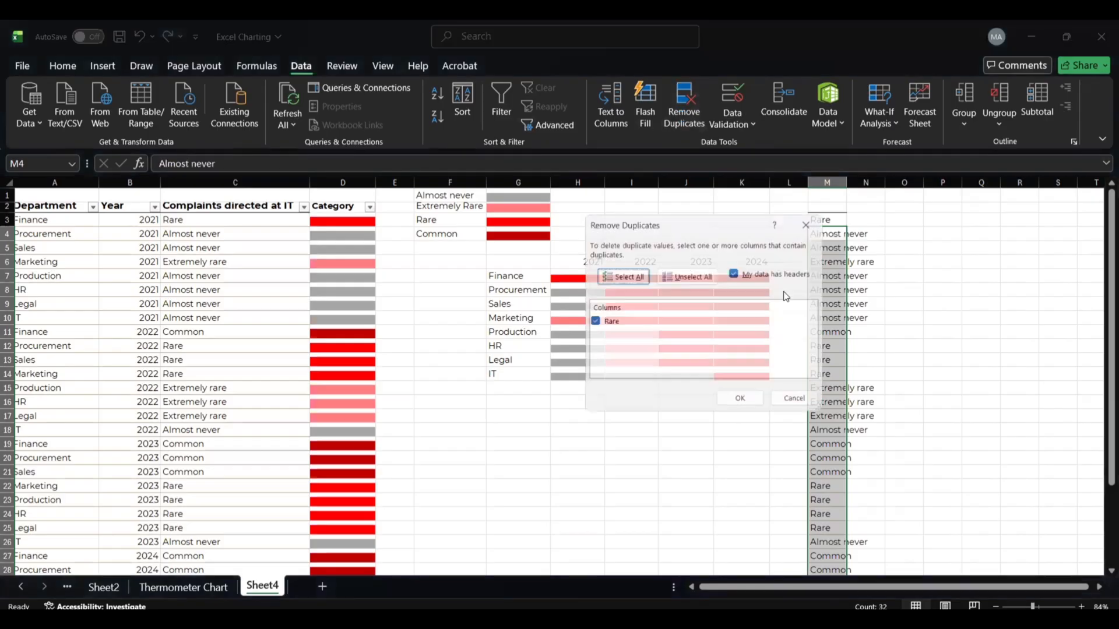
{"action": "left_click", "coordinate": [737, 273]}
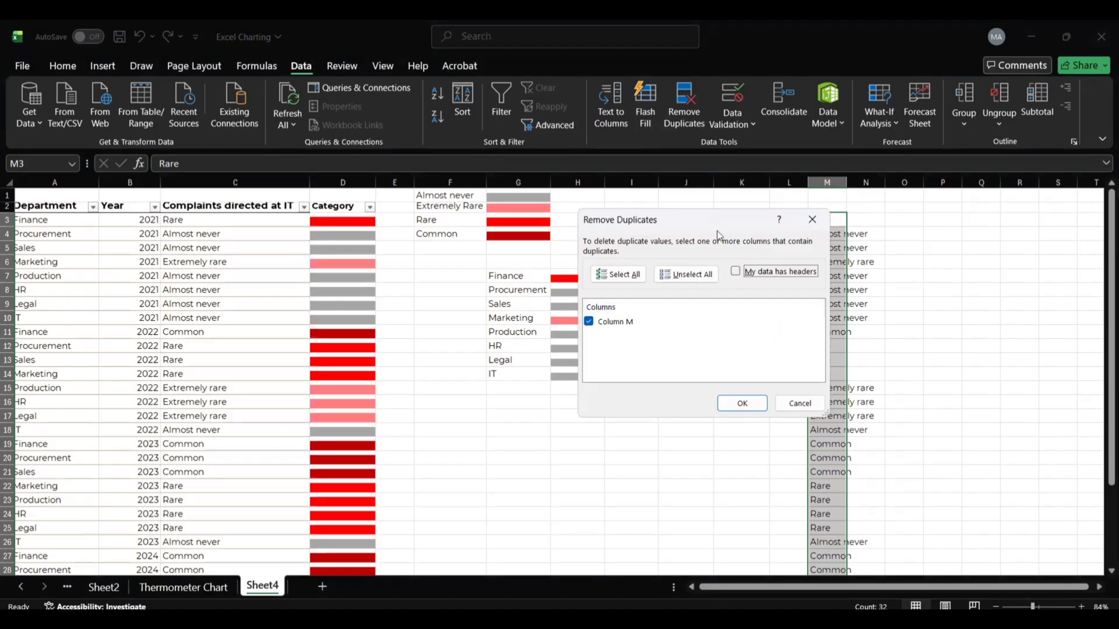
{"action": "left_click_drag", "start_coordinate": [704, 216], "coordinate": [615, 219]}
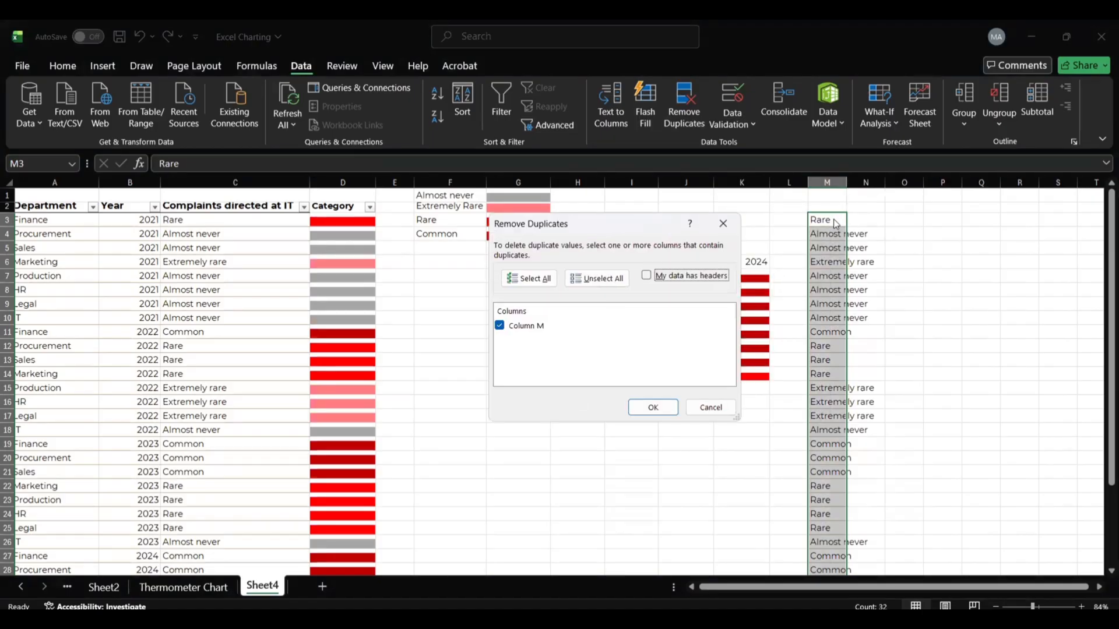
{"action": "left_click", "coordinate": [646, 279]}
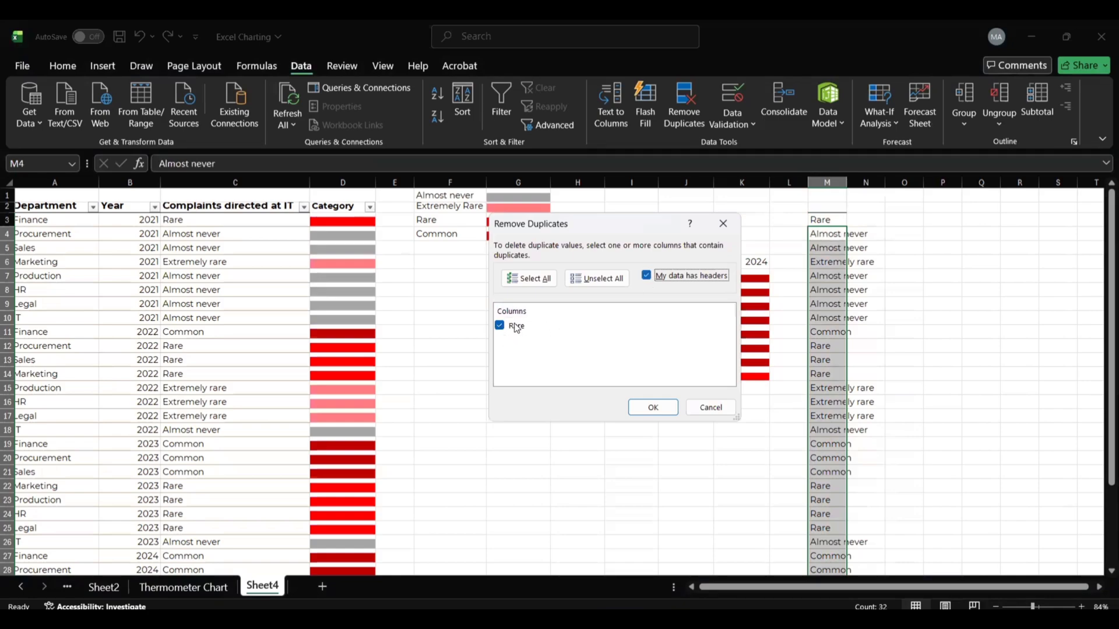
{"action": "left_click", "coordinate": [645, 276]}
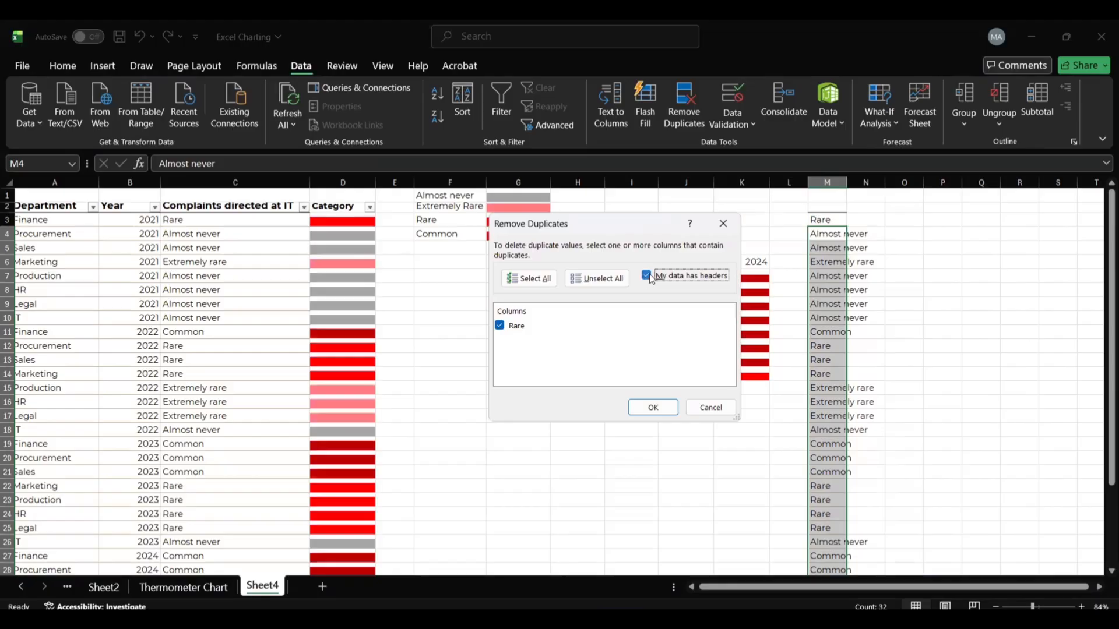
{"action": "left_click", "coordinate": [651, 407]}
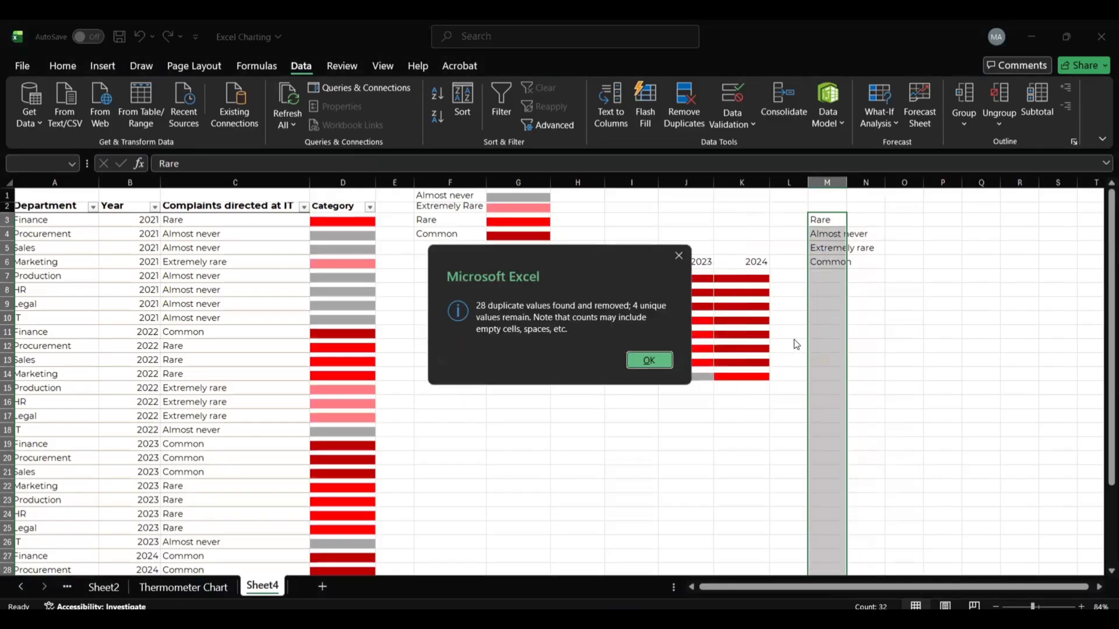
{"action": "left_click", "coordinate": [664, 359]}
{"action": "left_click", "coordinate": [824, 261]}
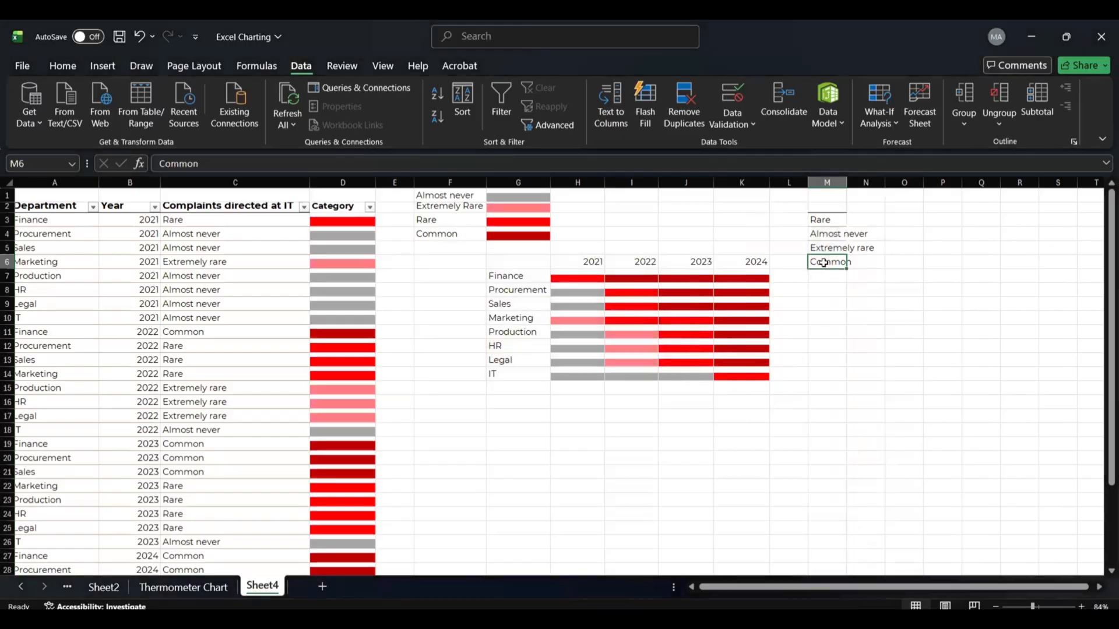
- Move the unique category list from M3:M6 to start at M1 and autofit the width of column M
{"action": "left_click", "coordinate": [834, 220]}
{"action": "left_click_drag", "start_coordinate": [834, 220], "coordinate": [828, 262]}
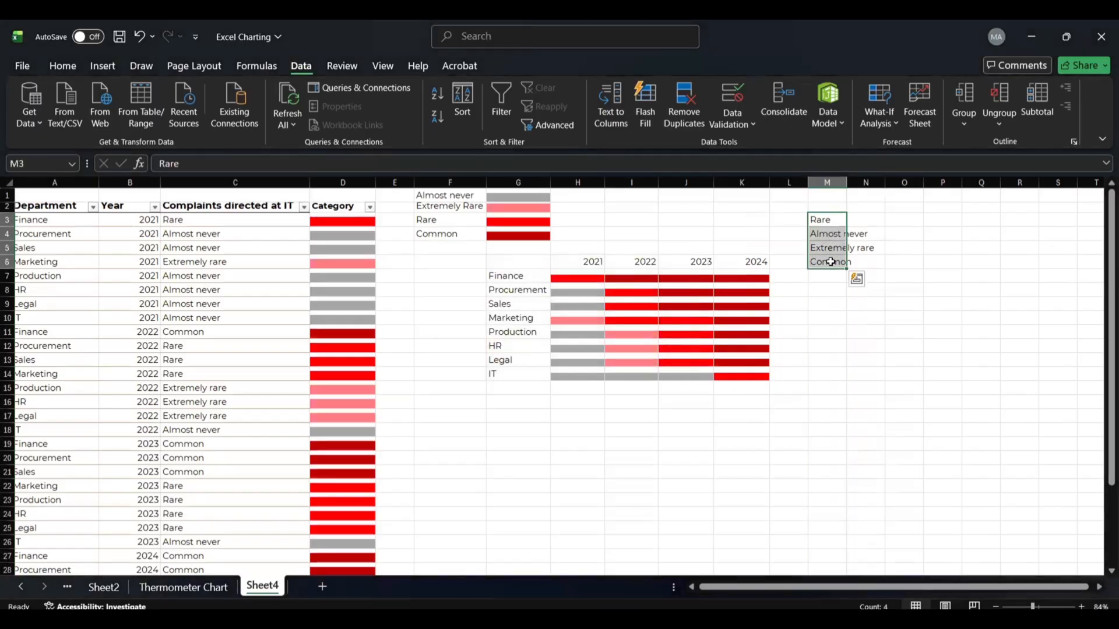
{"action": "key", "text": "ctrl+c"}
{"action": "left_click", "coordinate": [828, 195]}
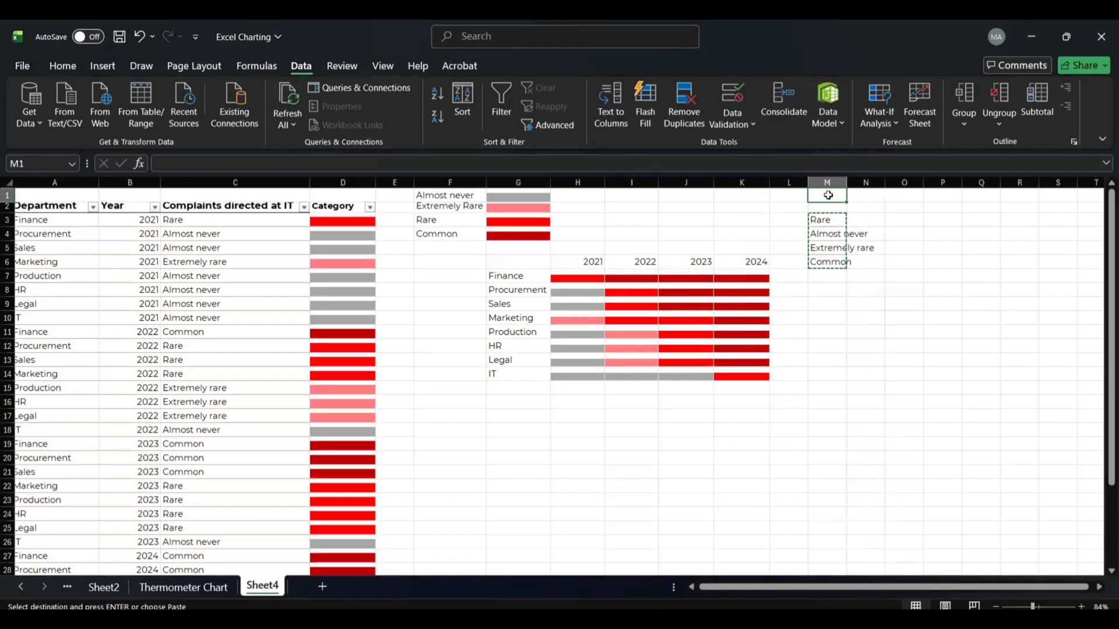
{"action": "key", "text": "Return"}
{"action": "double_click", "coordinate": [847, 180]}
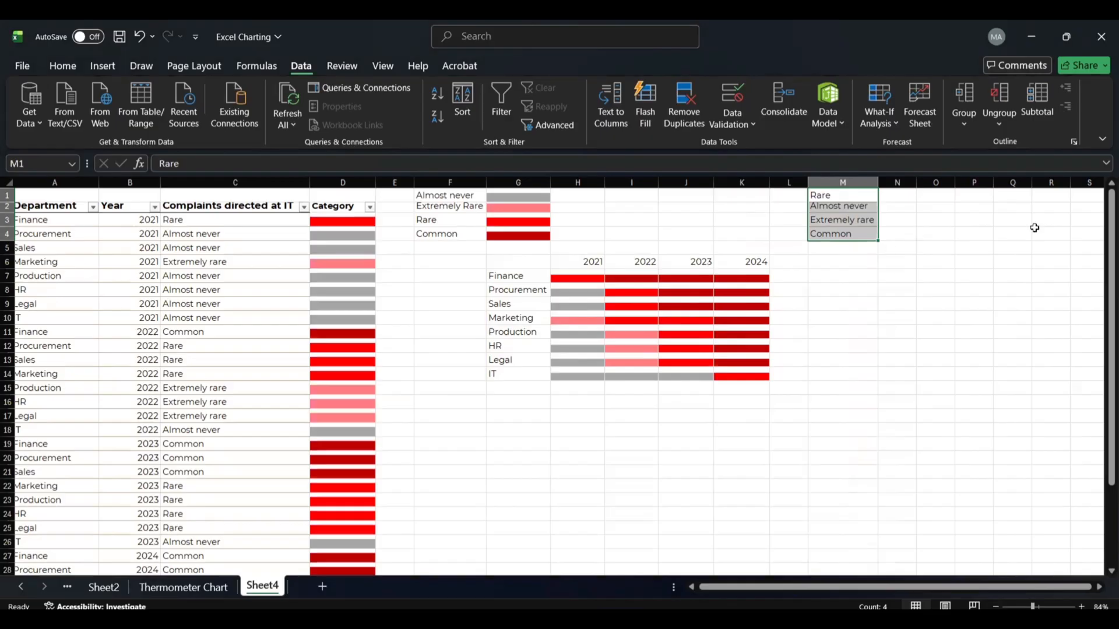
{"action": "key", "text": "ctrl+shift+3"}
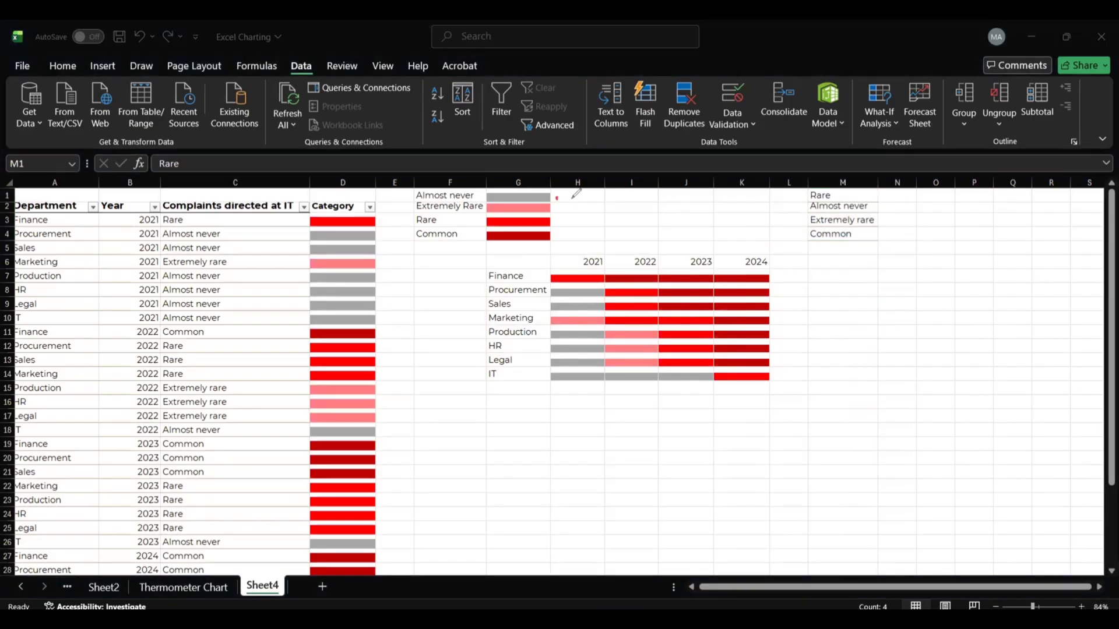
{"action": "left_click_drag", "start_coordinate": [557, 197], "coordinate": [571, 195]}
{"action": "left_click_drag", "start_coordinate": [778, 198], "coordinate": [801, 193]}
{"action": "mouse_move", "coordinate": [780, 205]}
{"action": "left_mouse_down"}
{"action": "mouse_move", "coordinate": [809, 202]}
{"action": "mouse_move", "coordinate": [800, 219]}
{"action": "left_mouse_up"}
{"action": "left_click_drag", "start_coordinate": [779, 235], "coordinate": [786, 239]}
- Open PowerPoint in a maximized window and create a new blank presentation
{"action": "key", "text": "super"}
{"action": "type", "text": "power"}
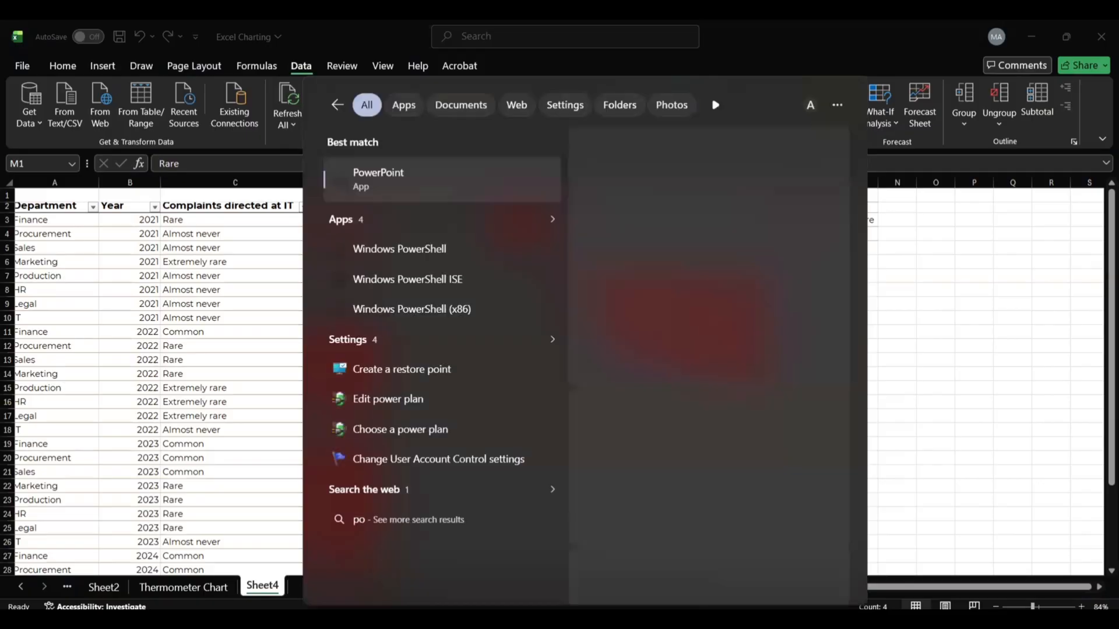
{"action": "key", "text": "Escape"}
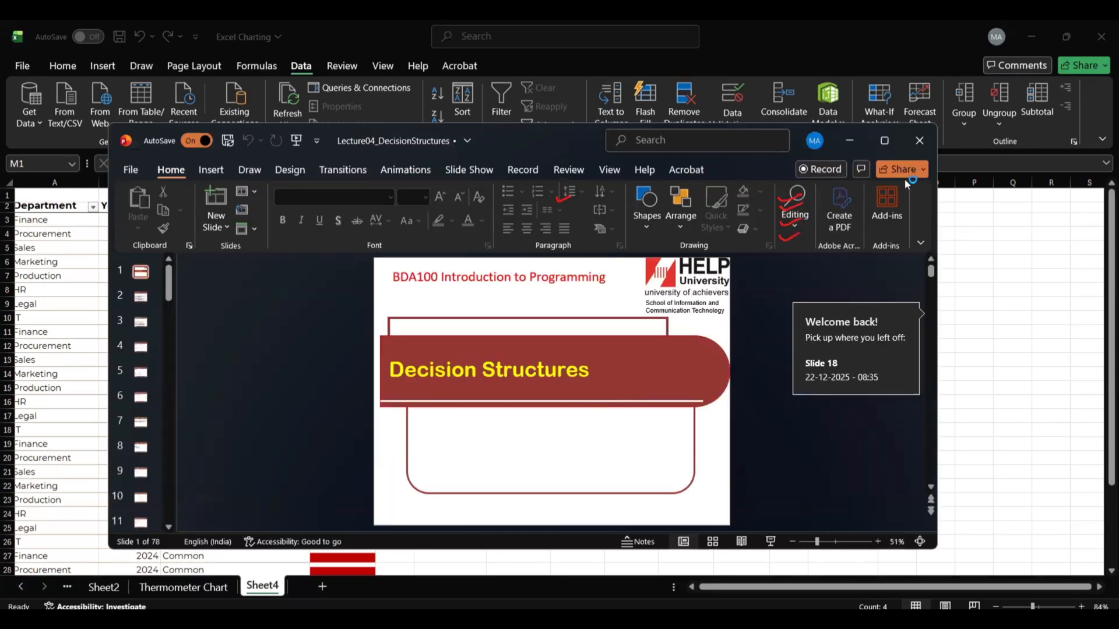
{"action": "left_click", "coordinate": [884, 141]}
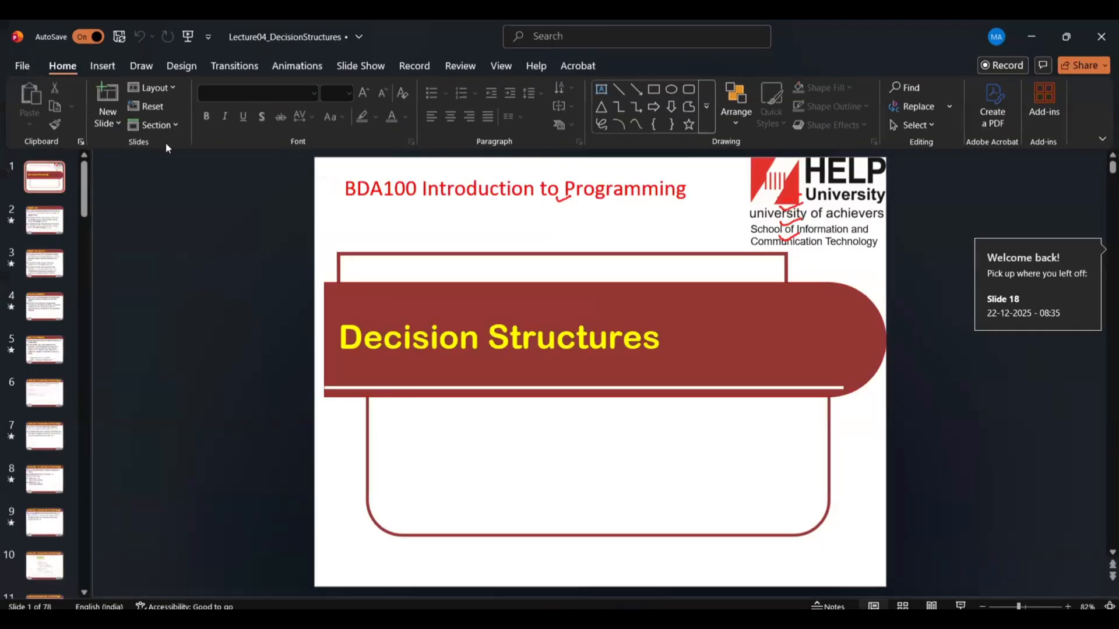
{"action": "left_click", "coordinate": [23, 66]}
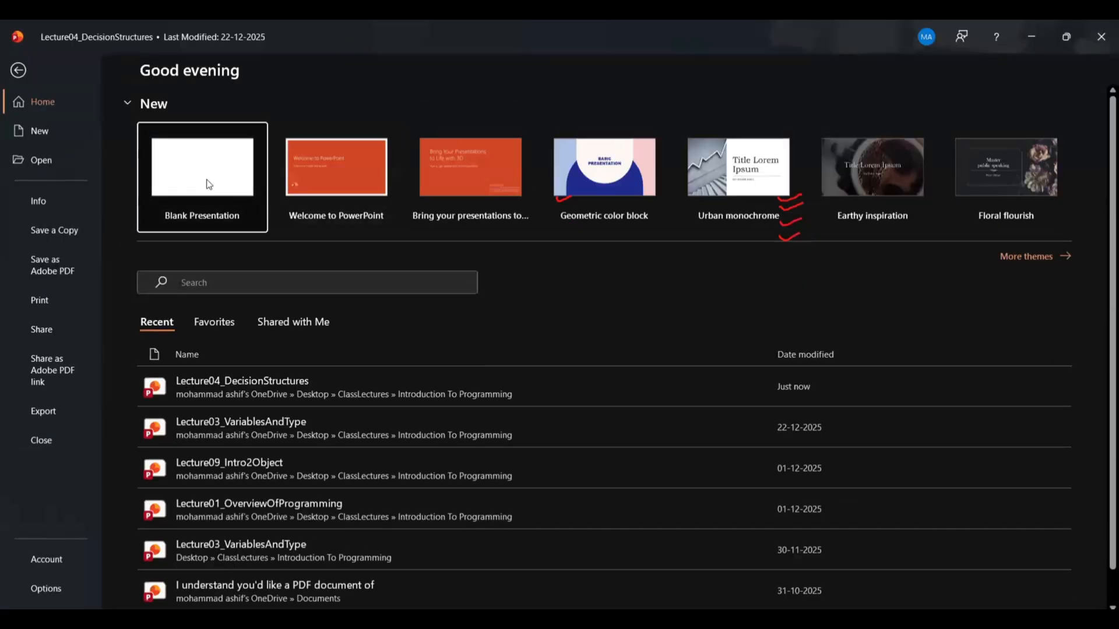
{"action": "left_click", "coordinate": [209, 184]}
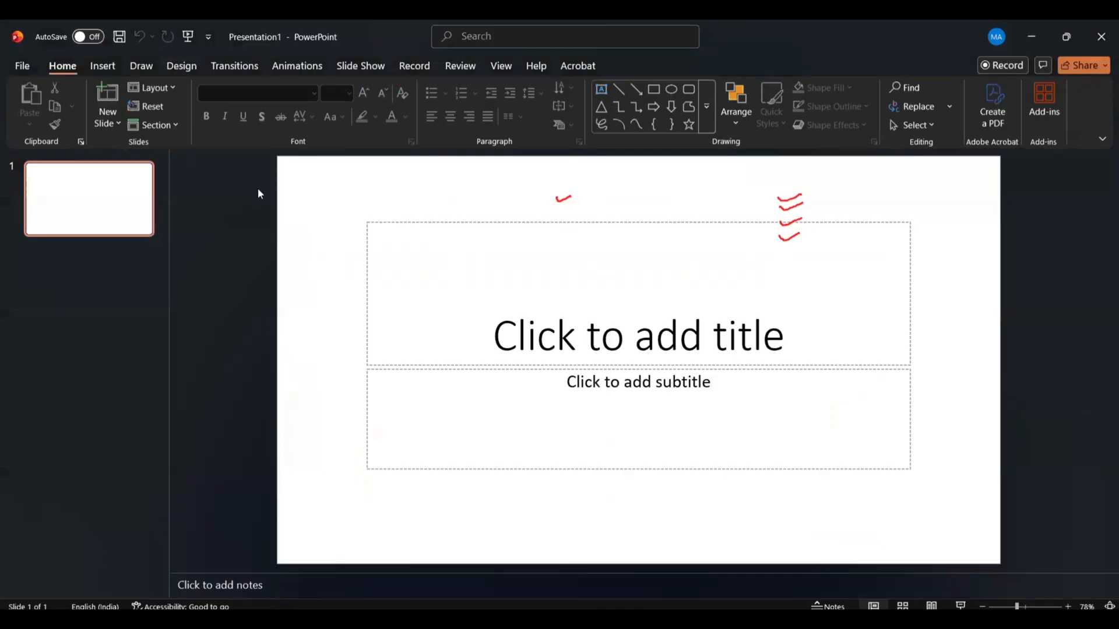
- Delete the title and subtitle placeholders so the slide is empty
{"action": "left_click", "coordinate": [589, 222]}
{"action": "key", "text": "Delete"}
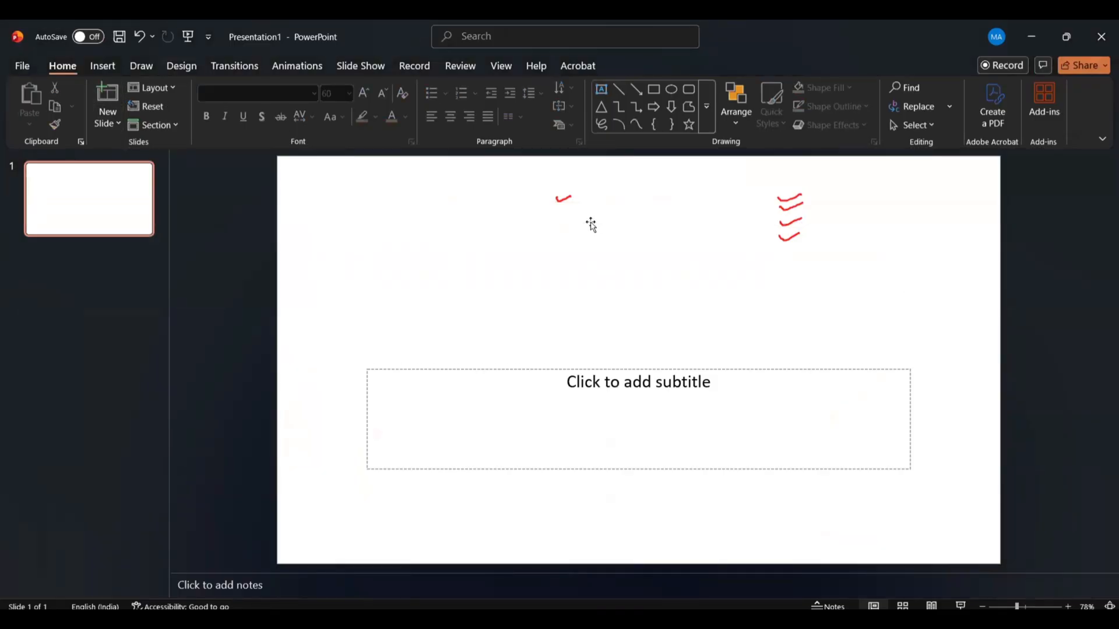
{"action": "left_click", "coordinate": [635, 367]}
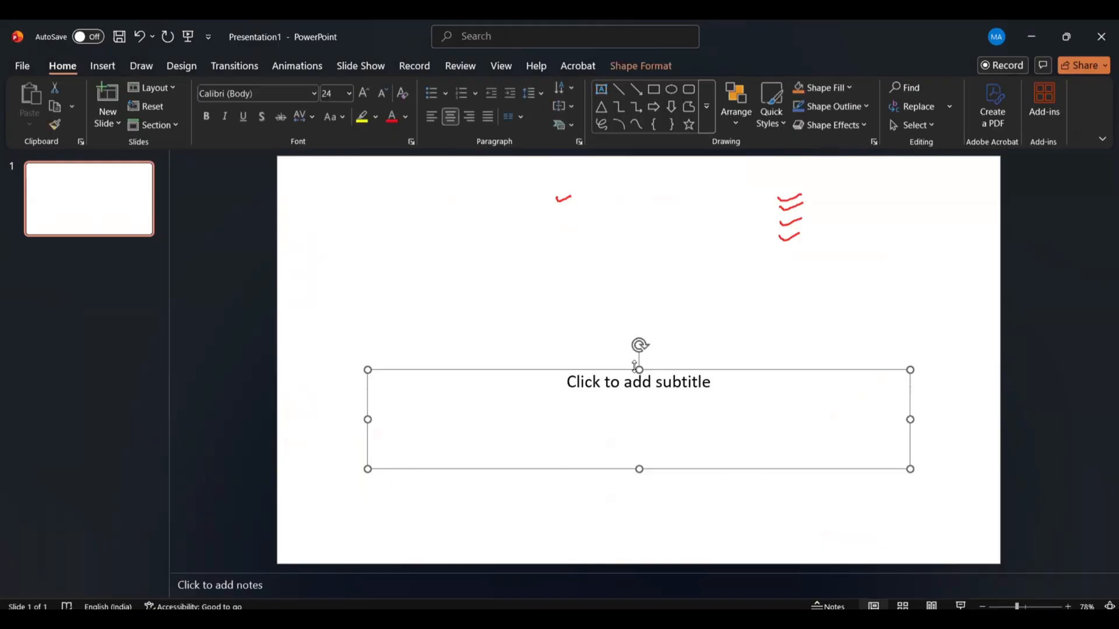
{"action": "key", "text": "Delete"}
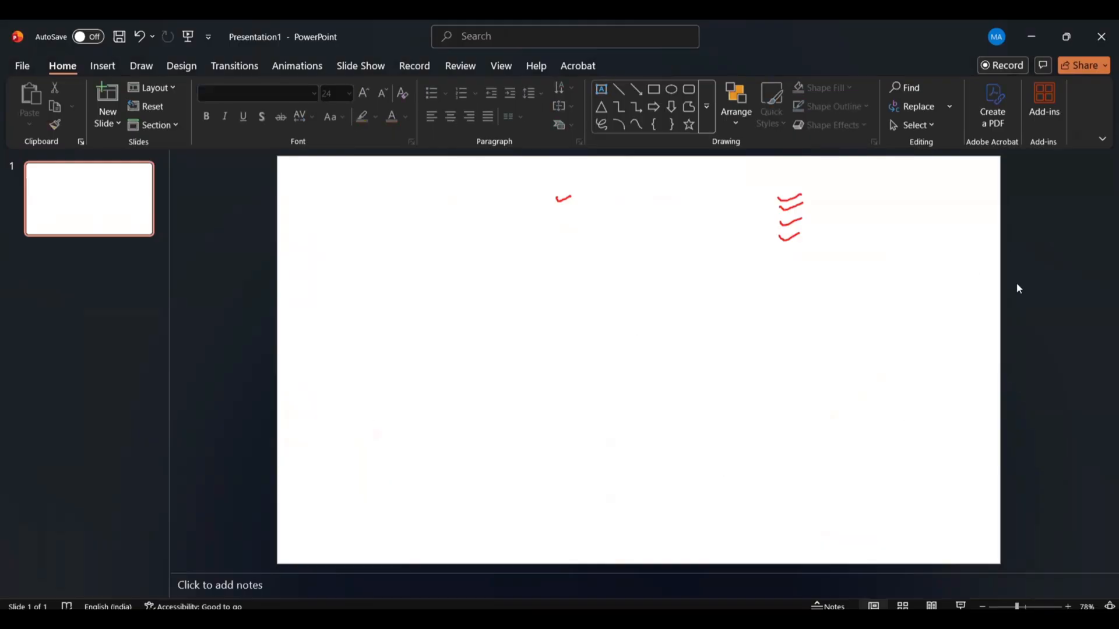
{"action": "left_click", "coordinate": [562, 197]}
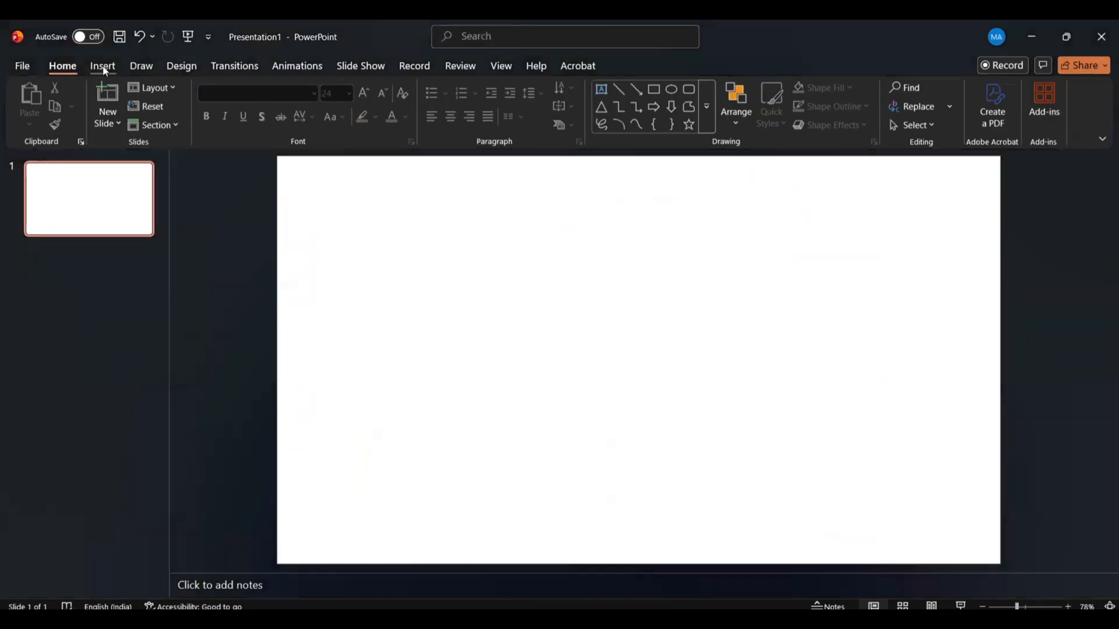
- Draw a flat rectangle about 3.3 cm wide and 0.5 cm high near the slide's upper edge and paste three copies of it
{"action": "left_click", "coordinate": [103, 68]}
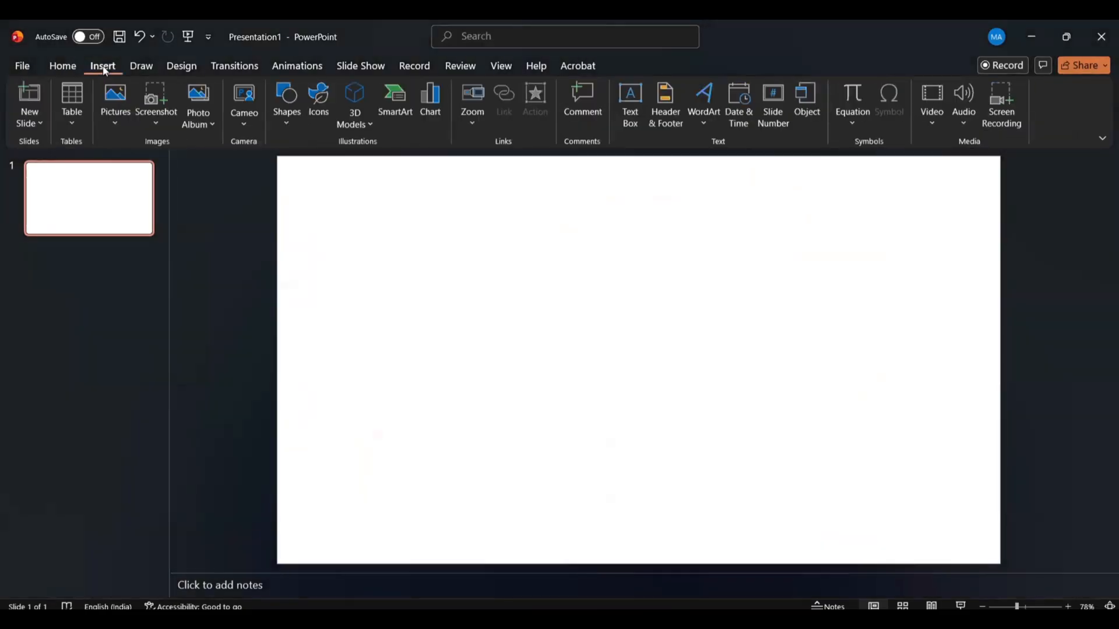
{"action": "left_click", "coordinate": [291, 124]}
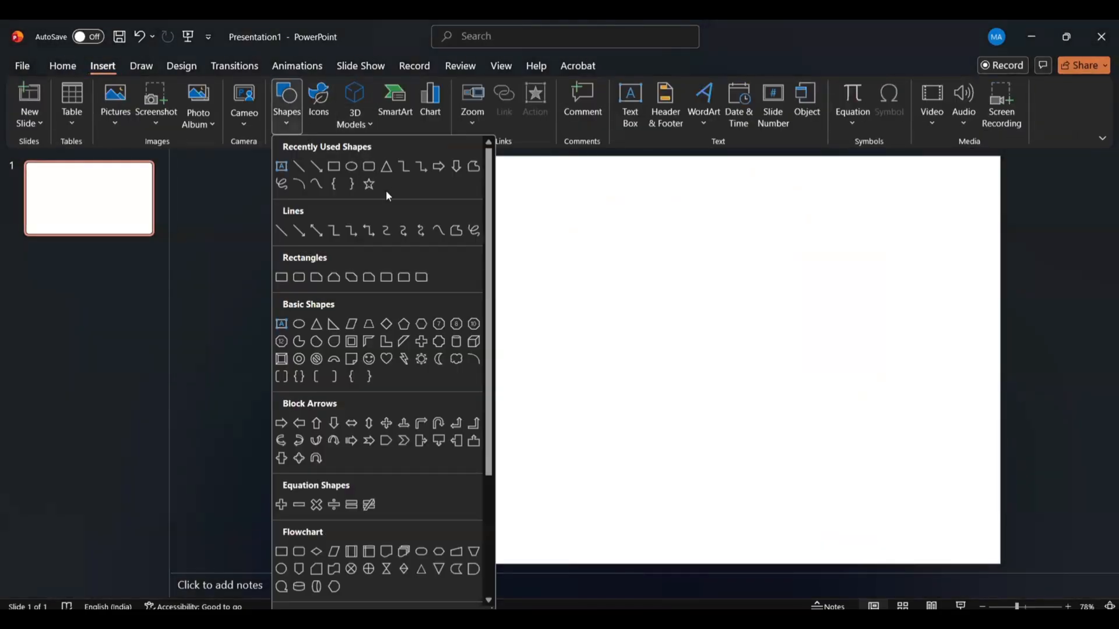
{"action": "left_click", "coordinate": [335, 167]}
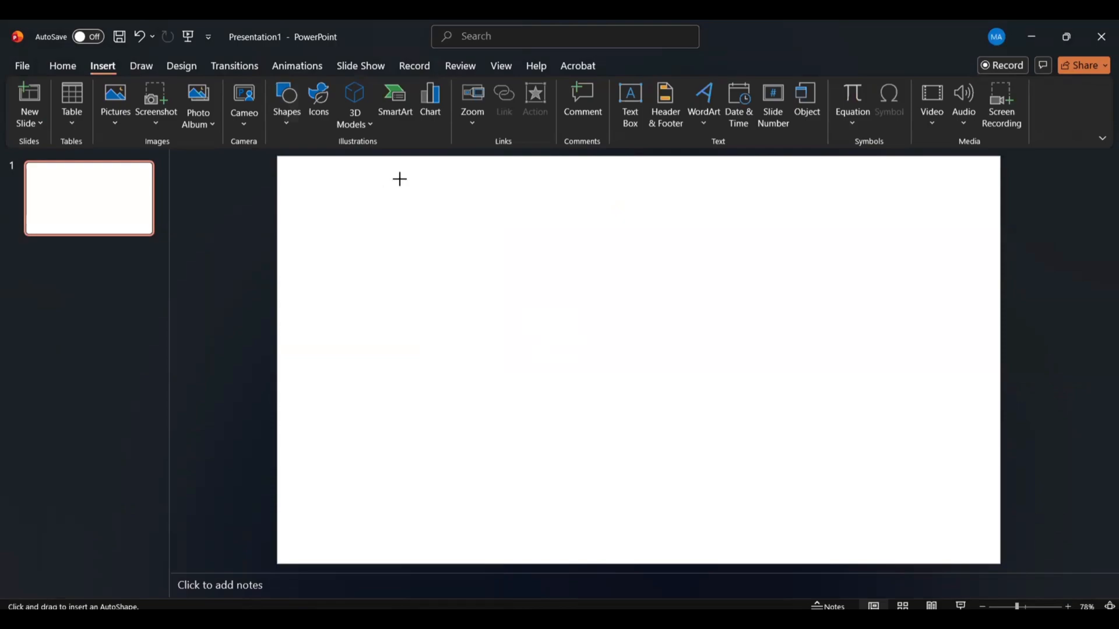
{"action": "left_click_drag", "start_coordinate": [382, 178], "coordinate": [453, 189]}
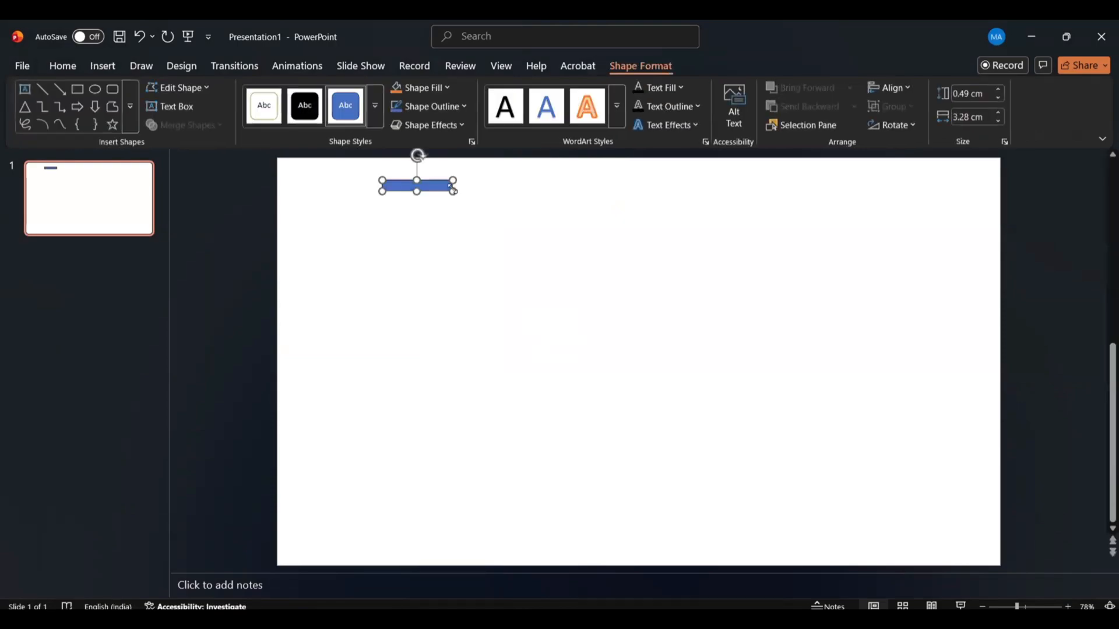
{"action": "key", "text": "ctrl+c"}
{"action": "key", "text": "ctrl+v"}
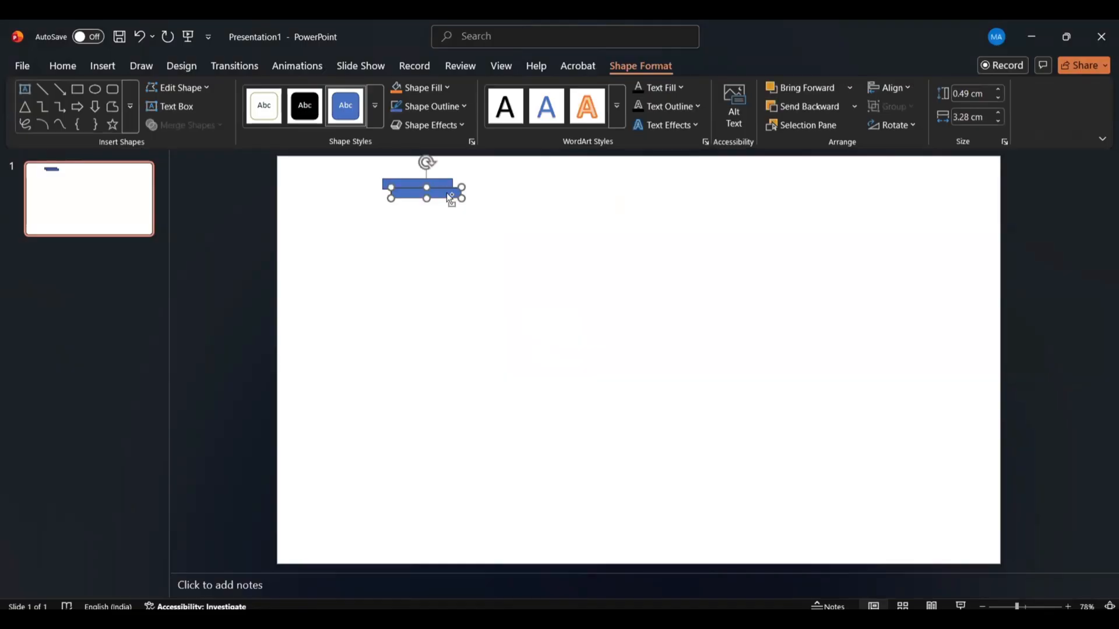
{"action": "key", "text": "ctrl+v"}
{"action": "key", "text": "ctrl+v"}
- Arrange the four rectangles side by side in an evenly spaced horizontal row in the upper part of the slide
{"action": "left_click_drag", "start_coordinate": [460, 209], "coordinate": [439, 238]}
{"action": "left_click", "coordinate": [507, 225]}
{"action": "left_click_drag", "start_coordinate": [450, 201], "coordinate": [518, 245]}
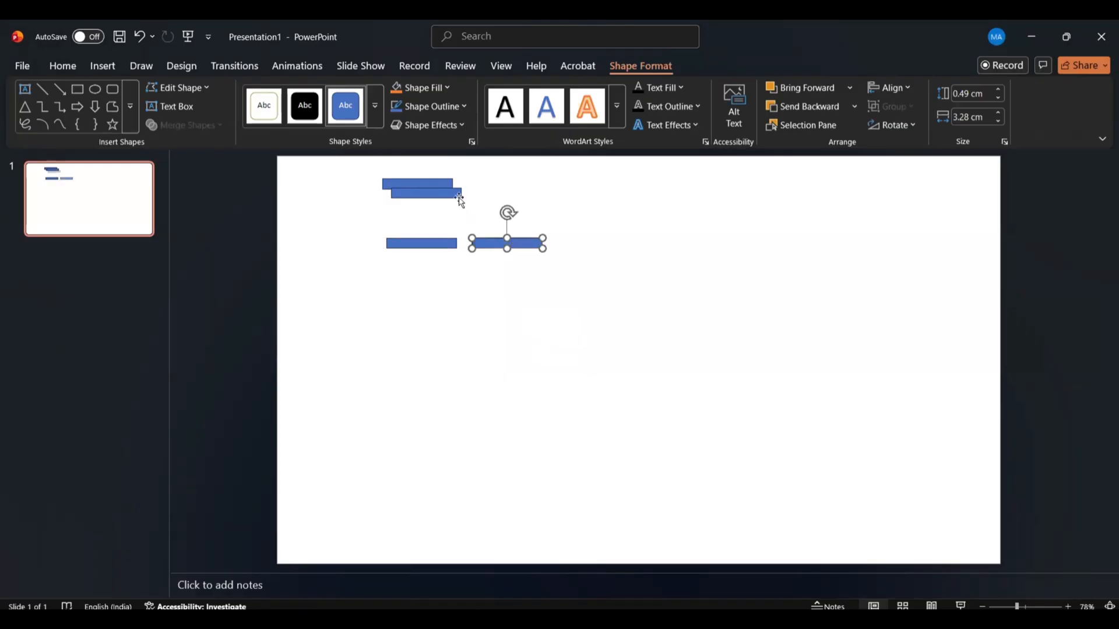
{"action": "left_click", "coordinate": [458, 195]}
{"action": "left_click_drag", "start_coordinate": [568, 201], "coordinate": [625, 247]}
{"action": "left_click_drag", "start_coordinate": [447, 184], "coordinate": [713, 243]}
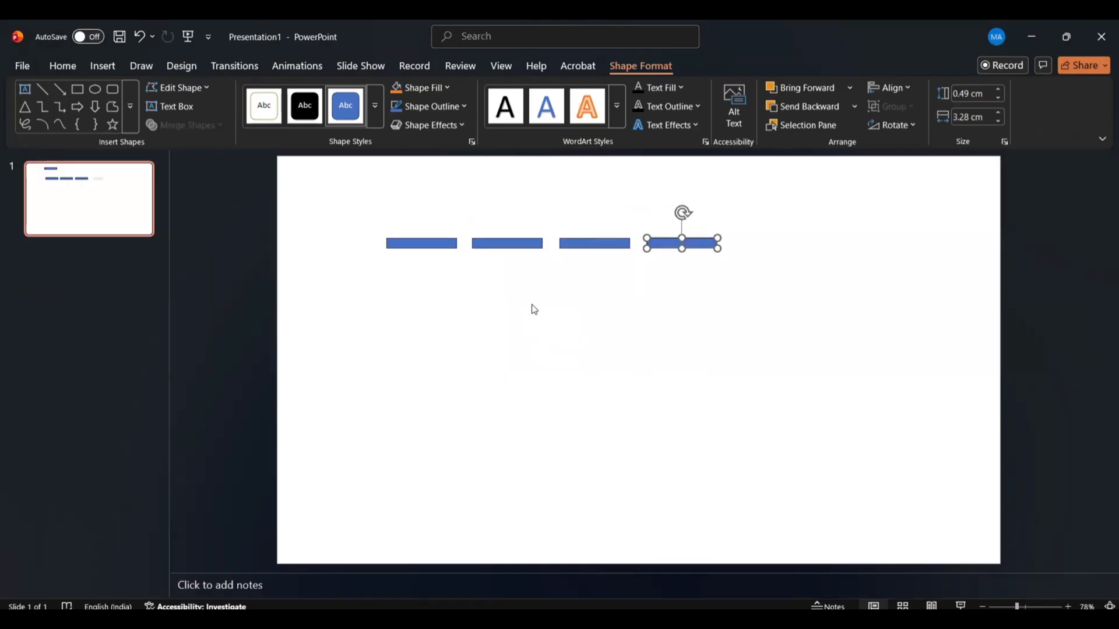
{"action": "left_click", "coordinate": [532, 309]}
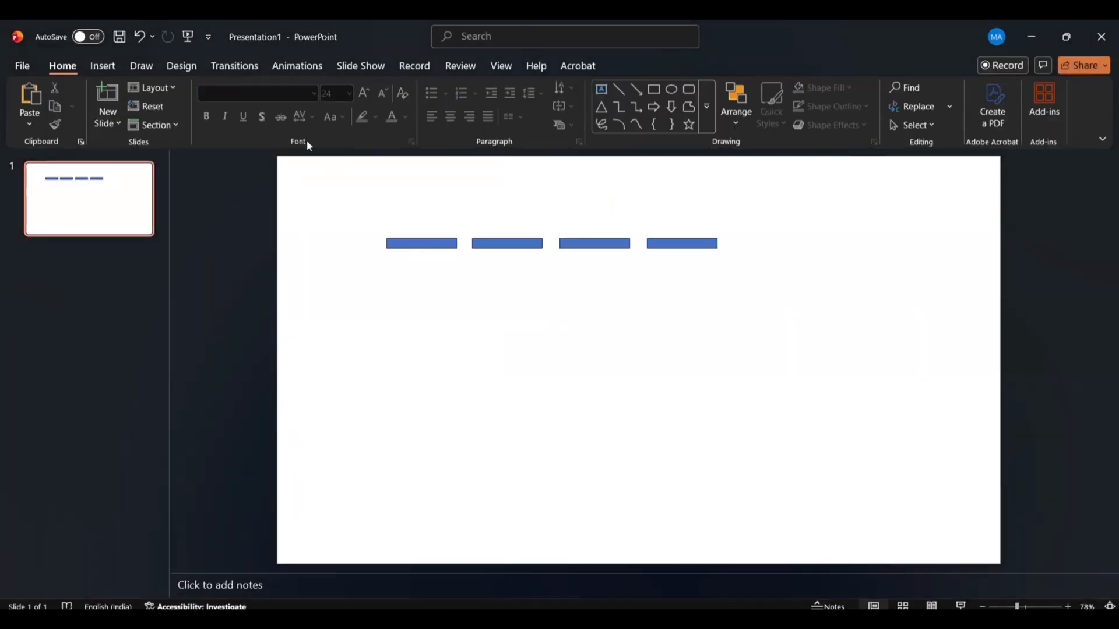
- Fill the first rectangle in the row with a very light blue theme shade
{"action": "left_click", "coordinate": [420, 243]}
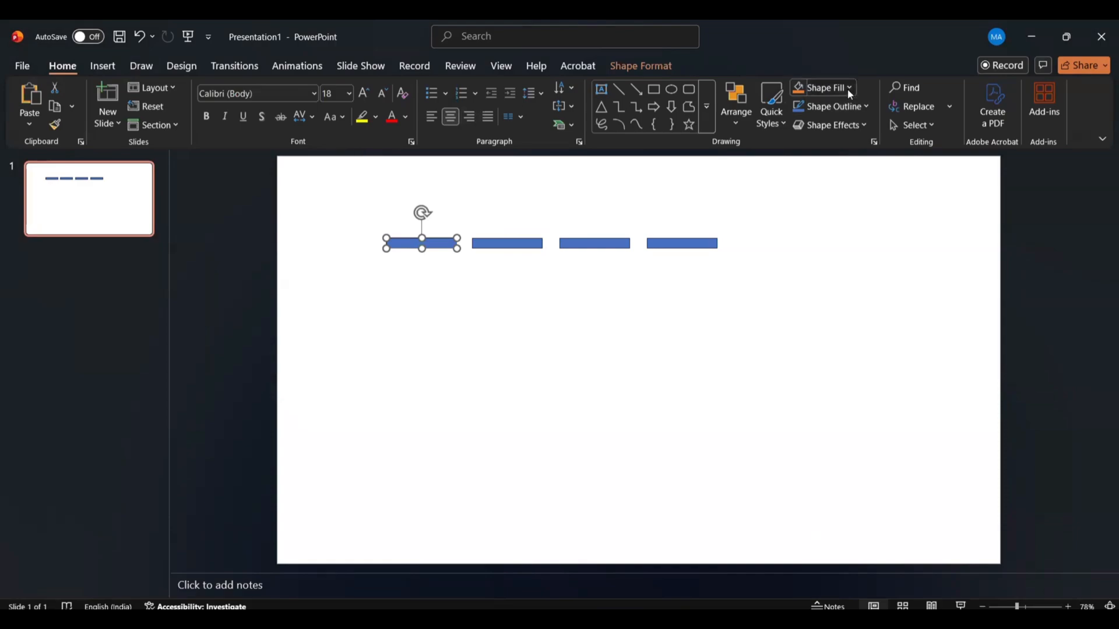
{"action": "left_click", "coordinate": [796, 92]}
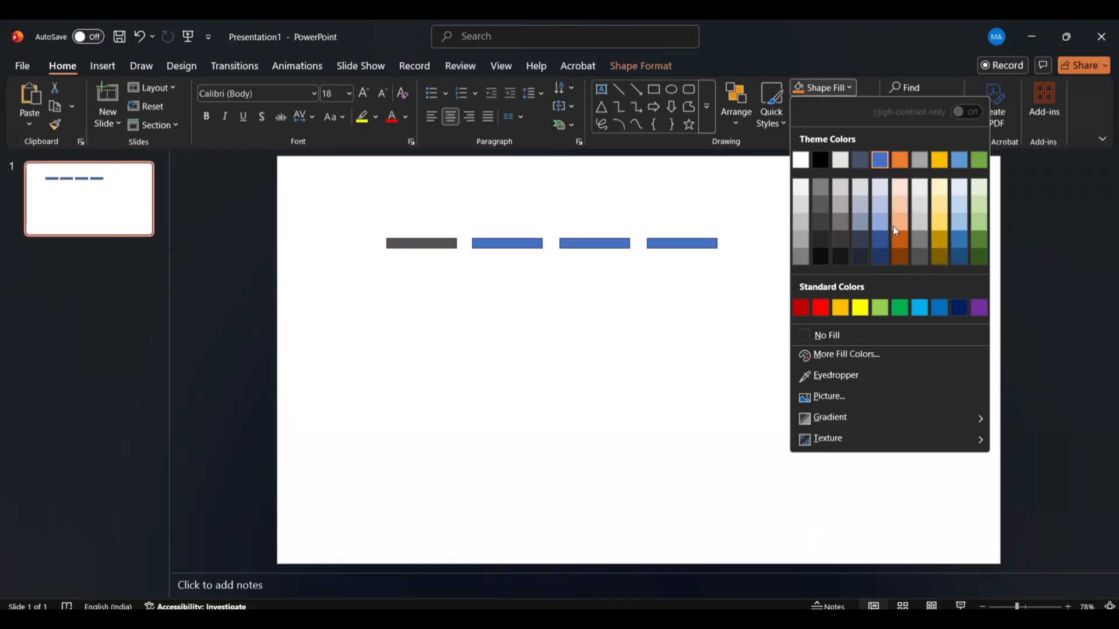
{"action": "left_click", "coordinate": [885, 194]}
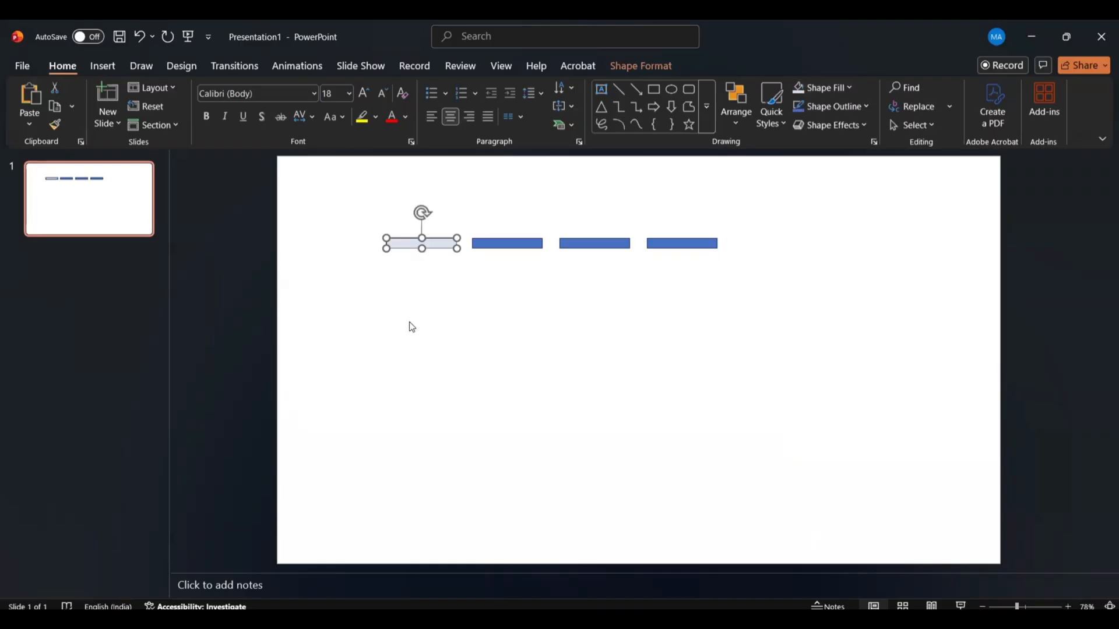
{"action": "left_click", "coordinate": [409, 321]}
{"action": "left_click", "coordinate": [444, 243]}
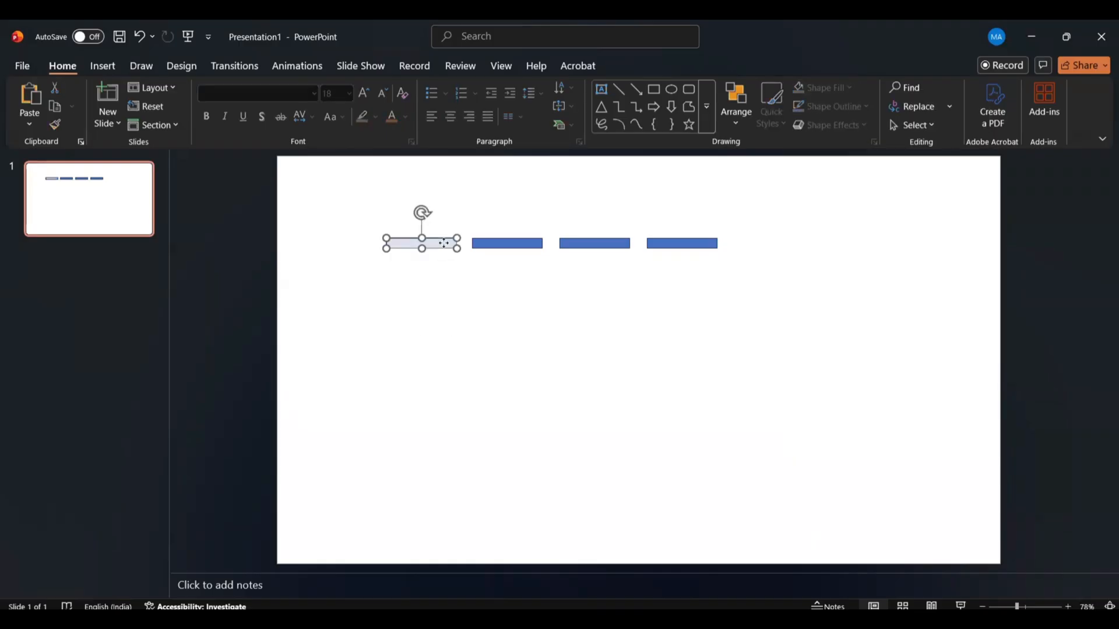
{"action": "left_click", "coordinate": [557, 310]}
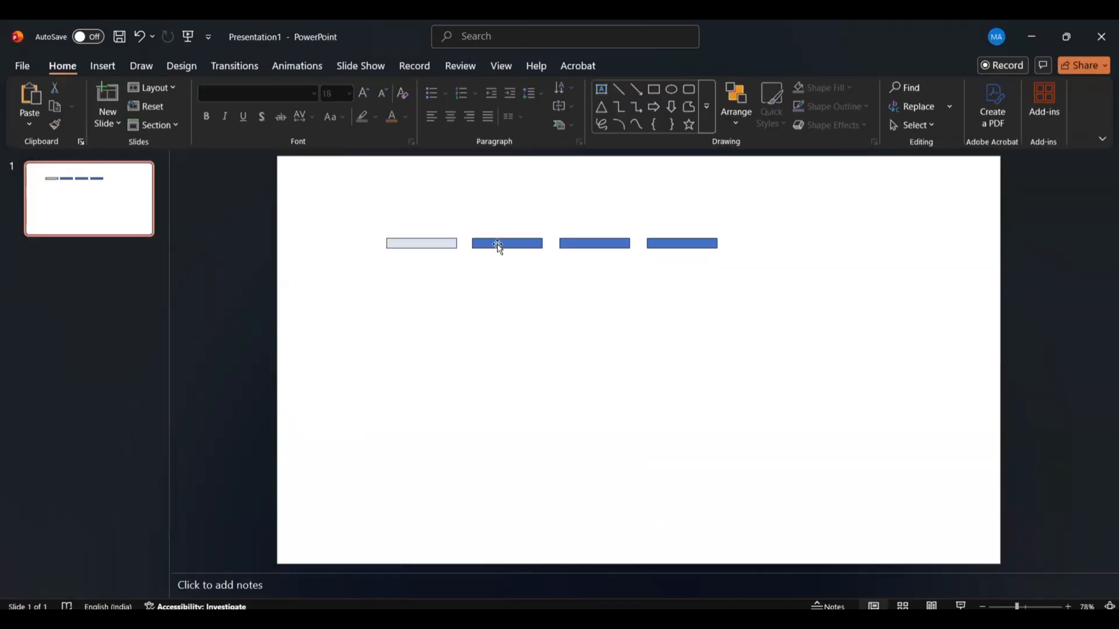
- Fill the second rectangle in the row with a dark gold theme shade
{"action": "left_click", "coordinate": [498, 243]}
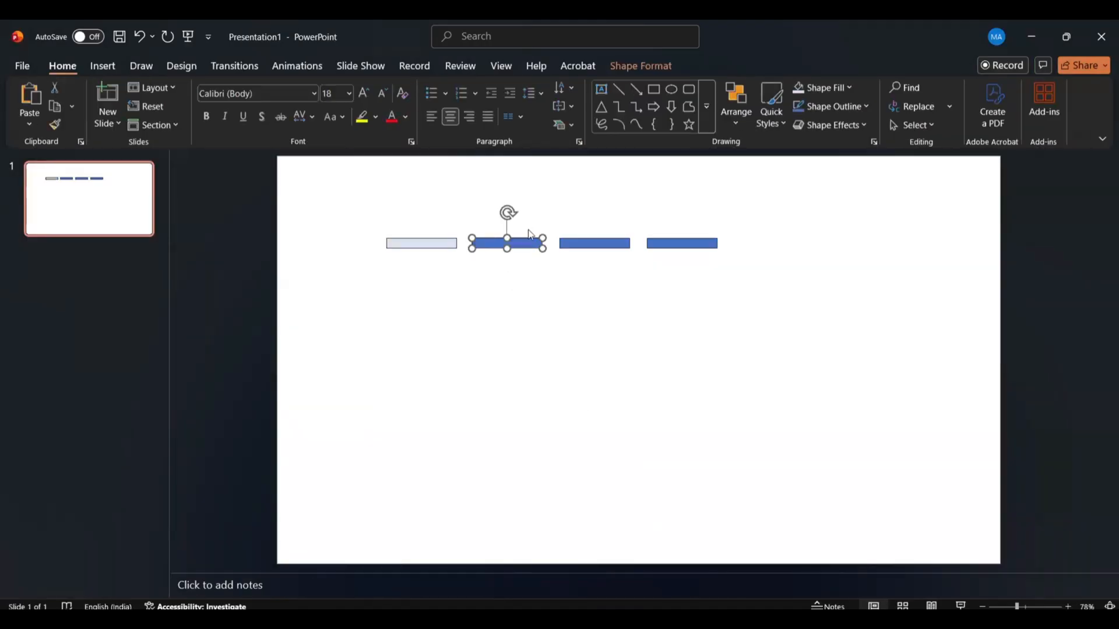
{"action": "left_click", "coordinate": [848, 88]}
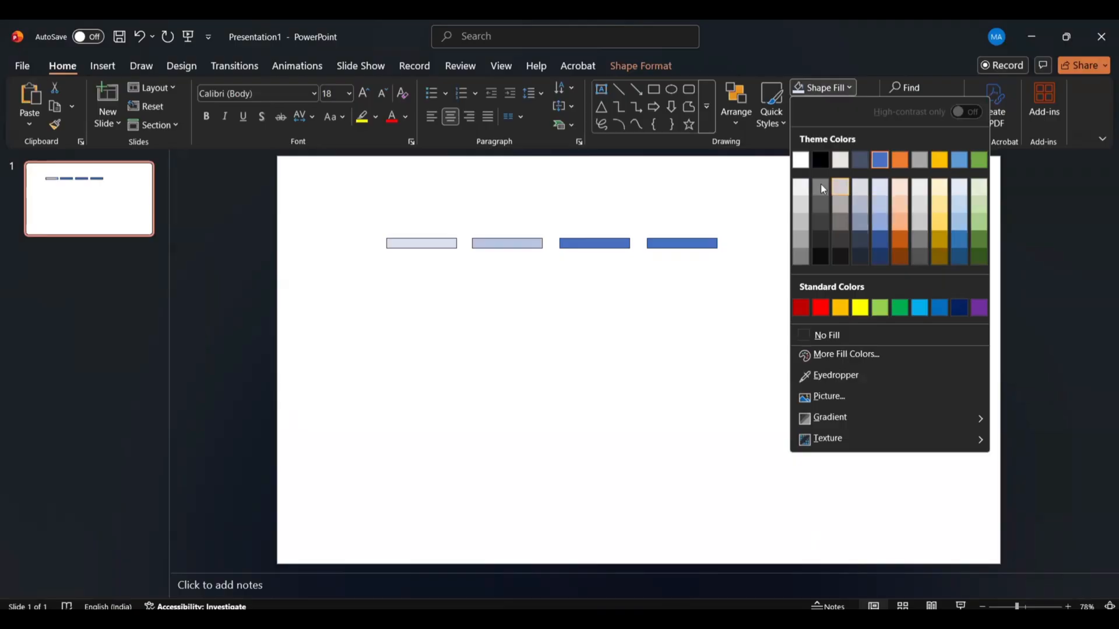
{"action": "left_click", "coordinate": [940, 237]}
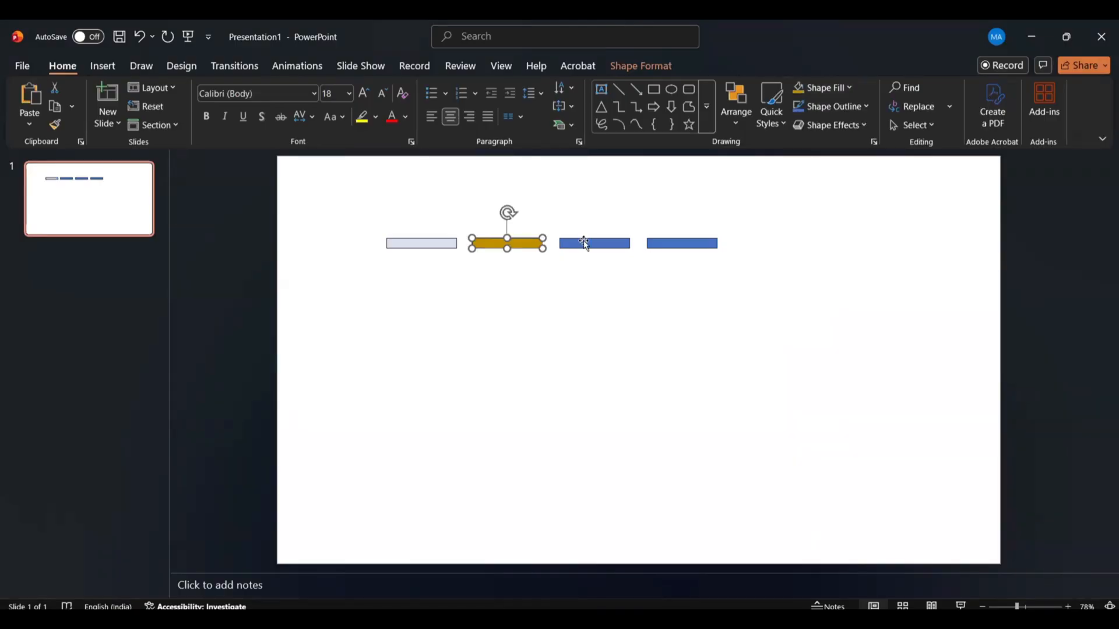
- Fill the third rectangle in the row with a light green theme shade
{"action": "left_click", "coordinate": [614, 241]}
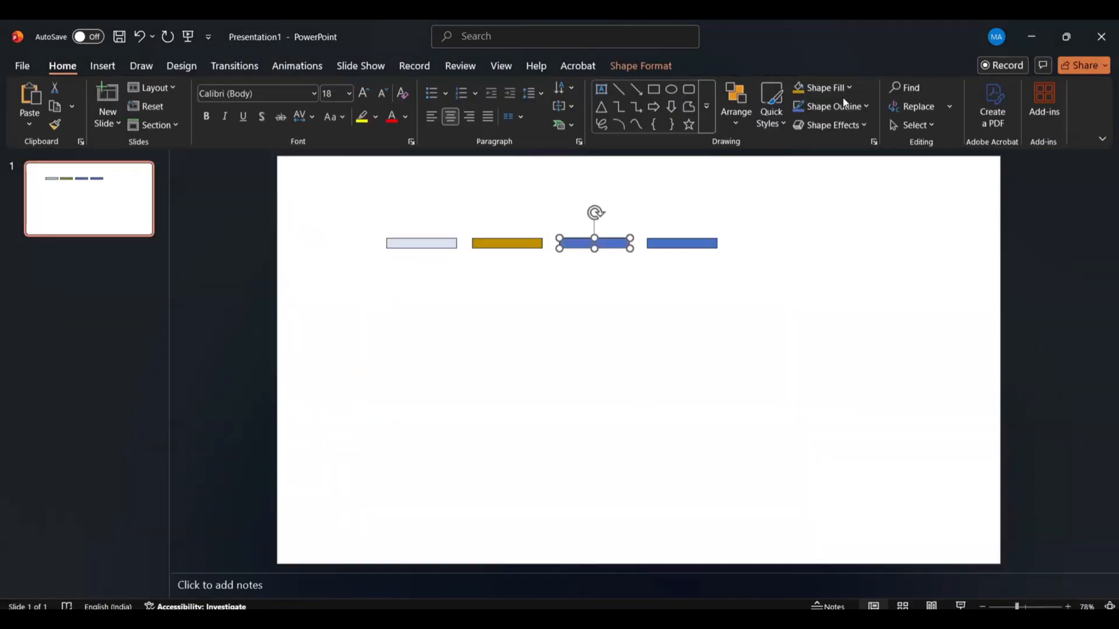
{"action": "left_click", "coordinate": [821, 87]}
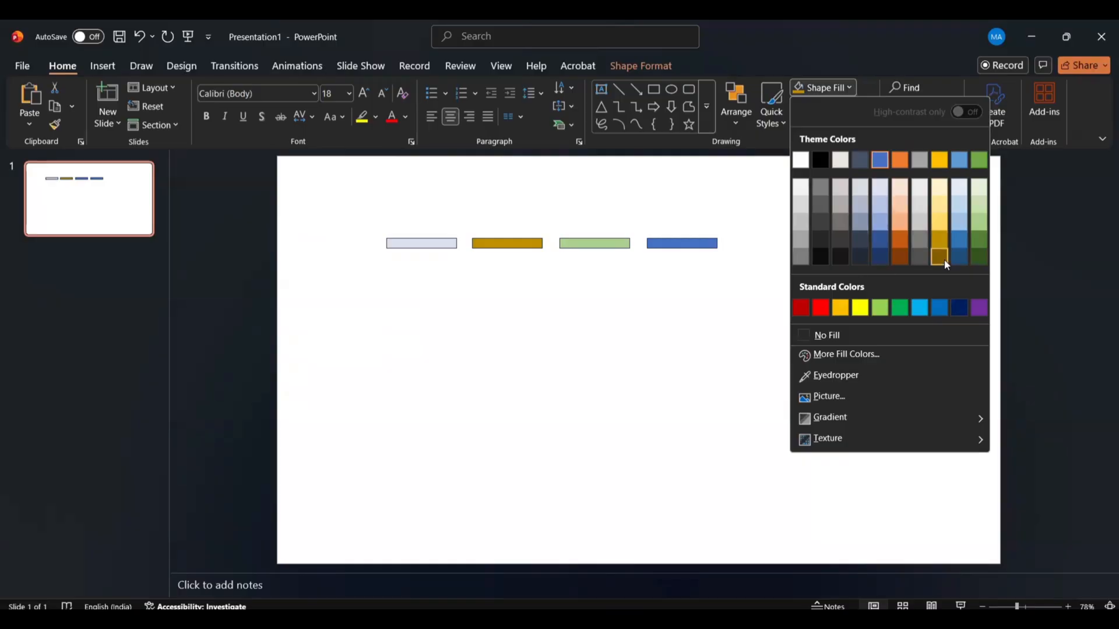
{"action": "left_click", "coordinate": [982, 228]}
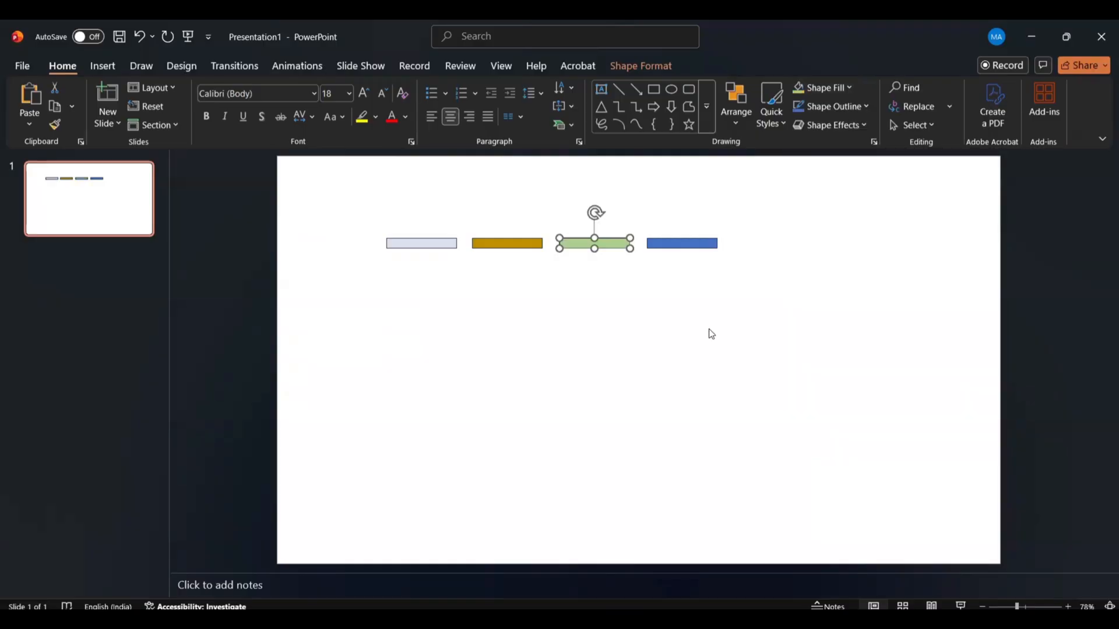
- Check the category list in the Excel workbook and fill the fourth rectangle with standard red
{"action": "left_click", "coordinate": [680, 244]}
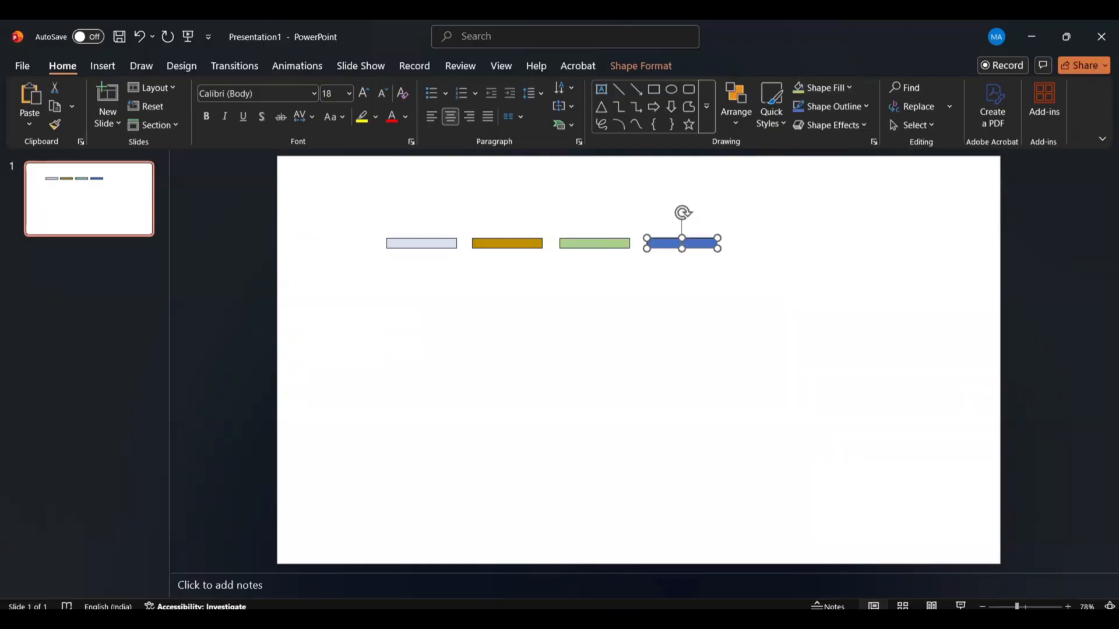
{"action": "left_click", "coordinate": [768, 618]}
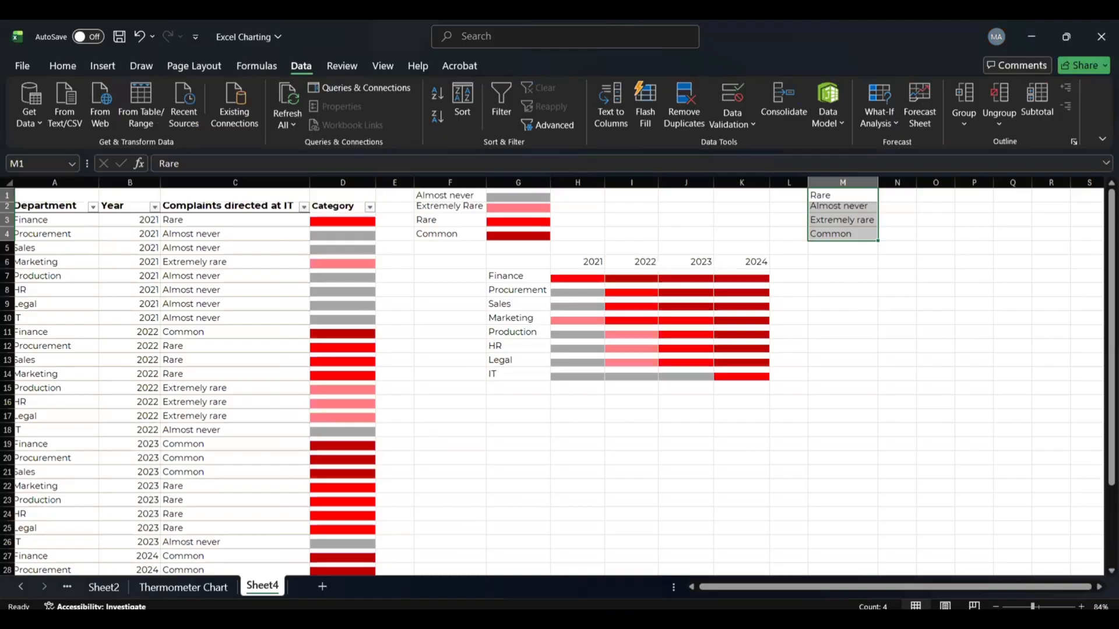
{"action": "left_click", "coordinate": [768, 619]}
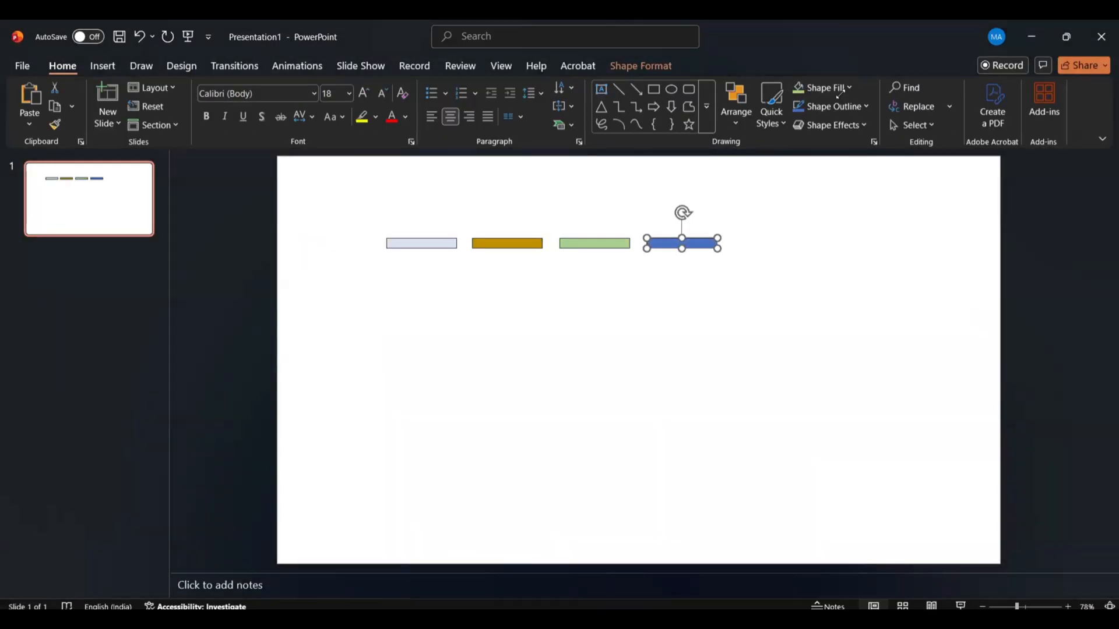
{"action": "left_click", "coordinate": [840, 90]}
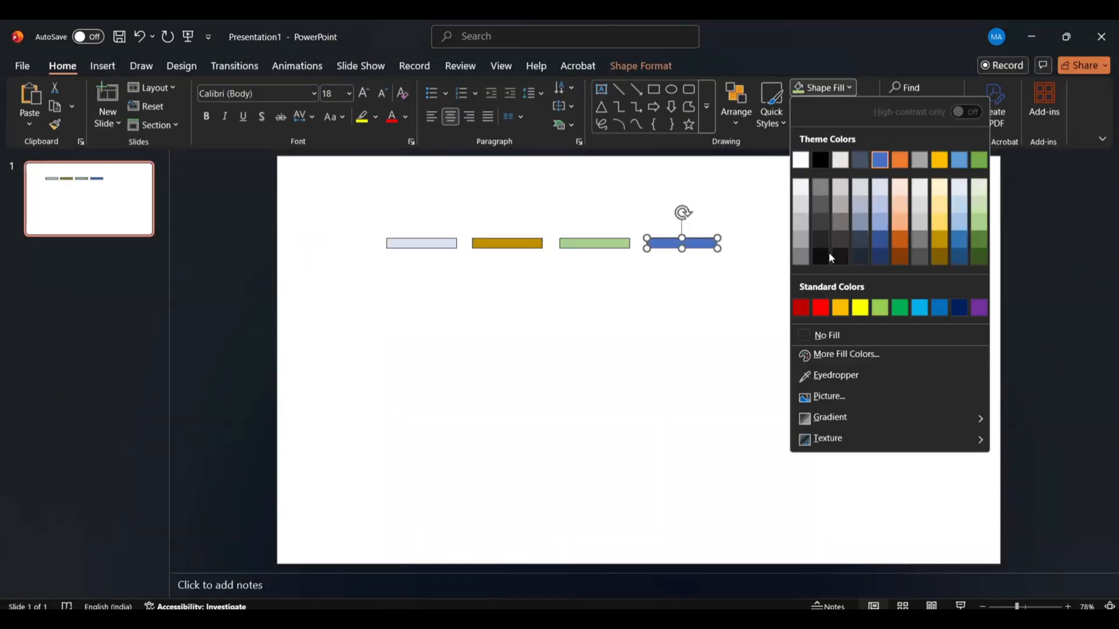
{"action": "left_click", "coordinate": [822, 306]}
{"action": "left_click", "coordinate": [664, 305]}
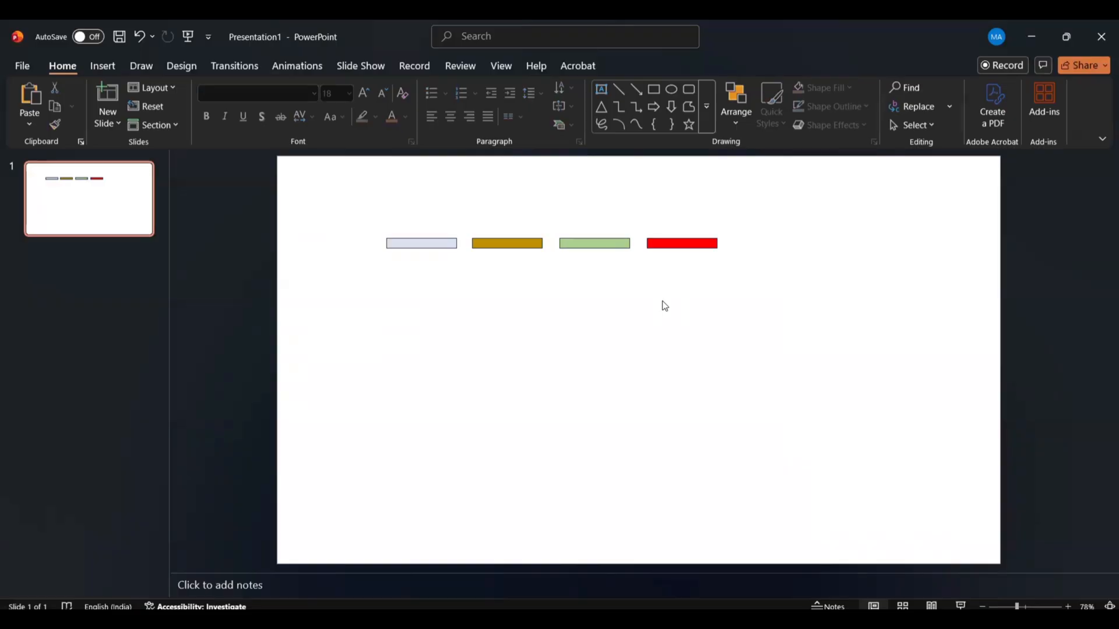
- Save the red rectangle as a PNG picture named Common in the Pictures folder
{"action": "right_click", "coordinate": [664, 245]}
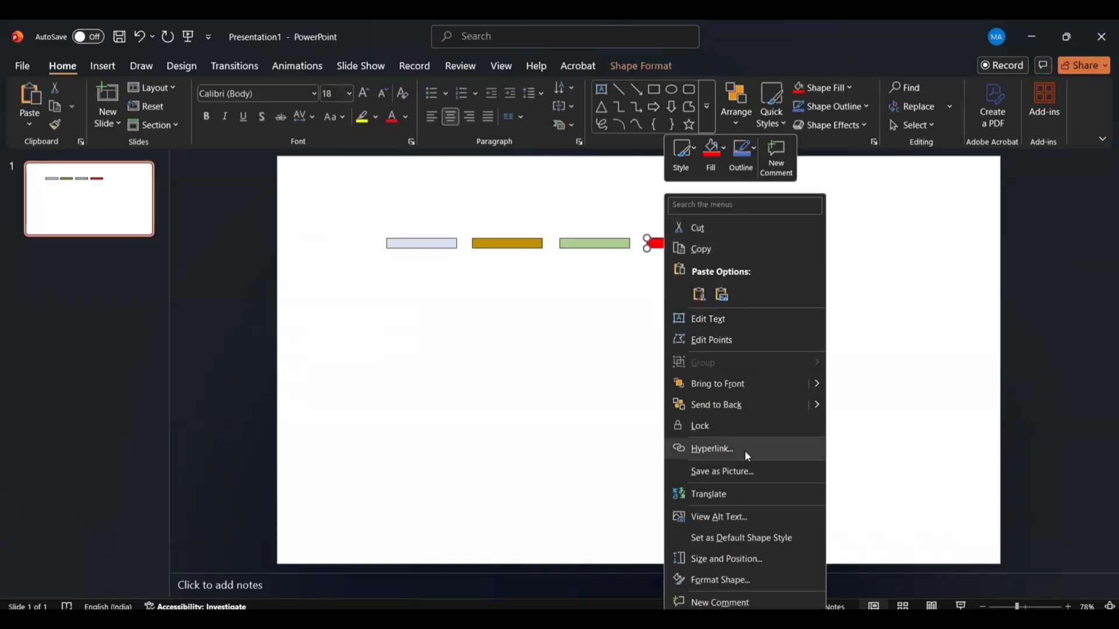
{"action": "left_click", "coordinate": [721, 471]}
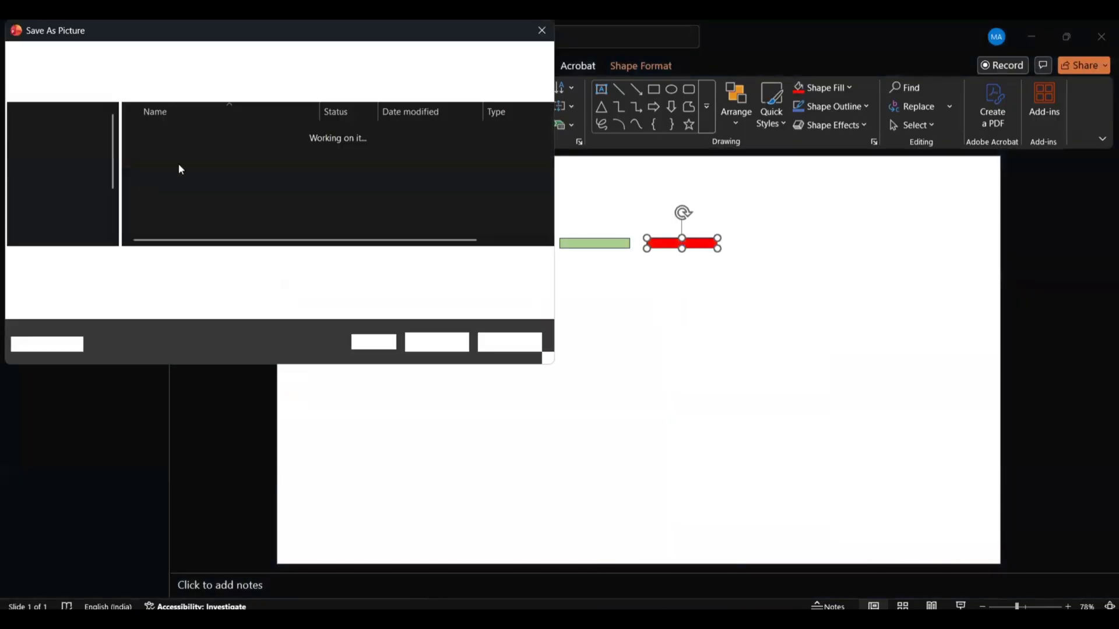
{"action": "key", "text": "BackSpace"}
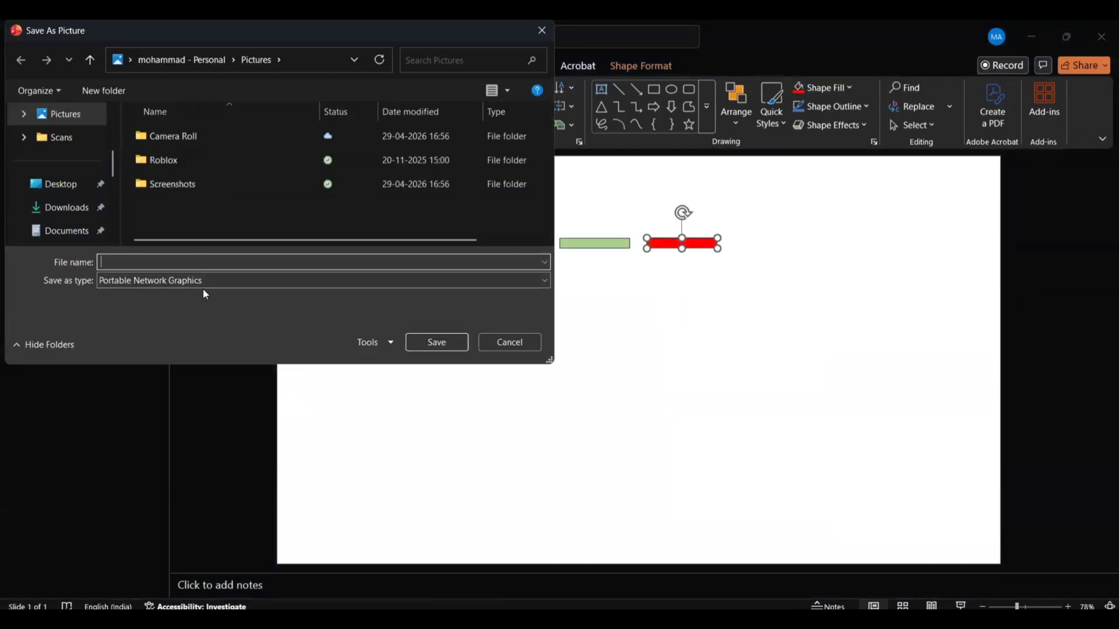
{"action": "left_click", "coordinate": [768, 618]}
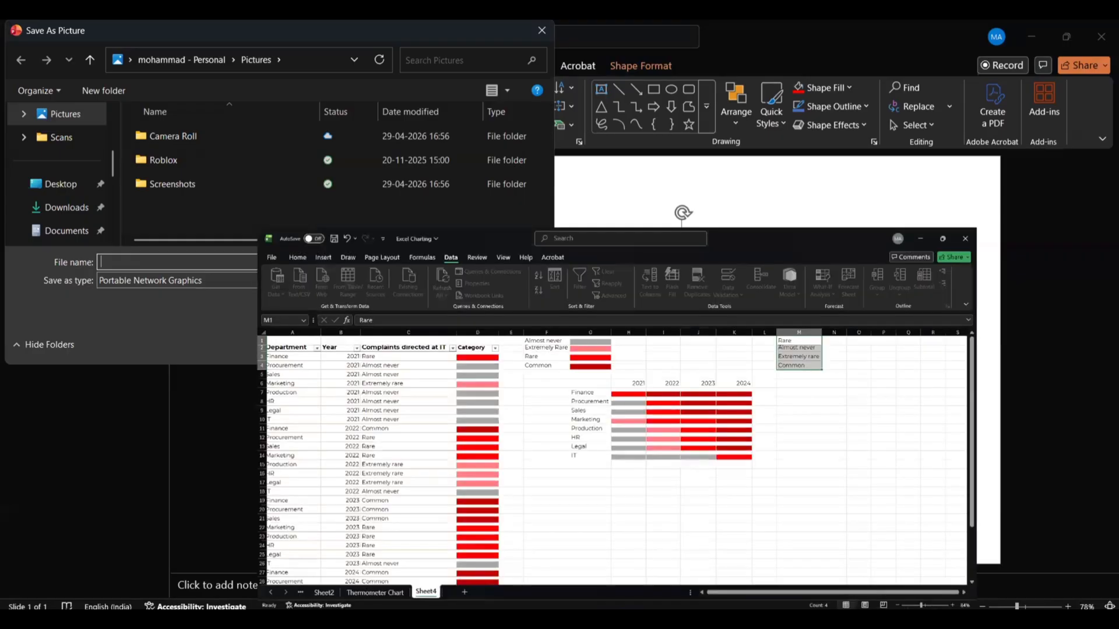
{"action": "key", "text": "alt+Tab"}
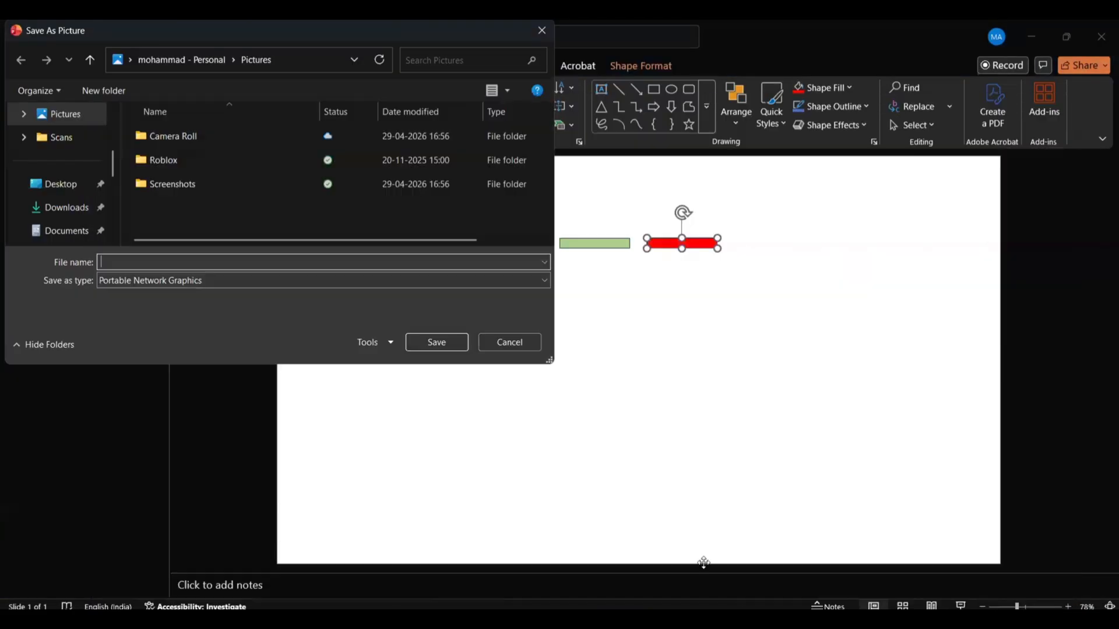
{"action": "type", "text": "Common"}
{"action": "key", "text": "Return"}
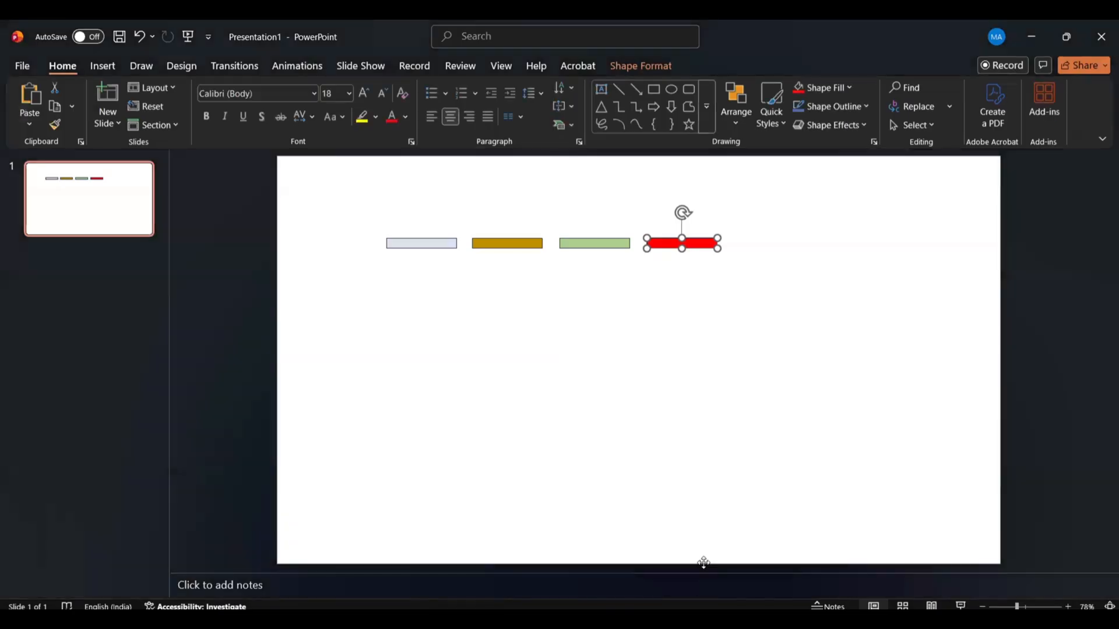
- Save the light green rectangle as a PNG picture named Extremely rare in the Pictures folder
{"action": "right_click", "coordinate": [590, 243]}
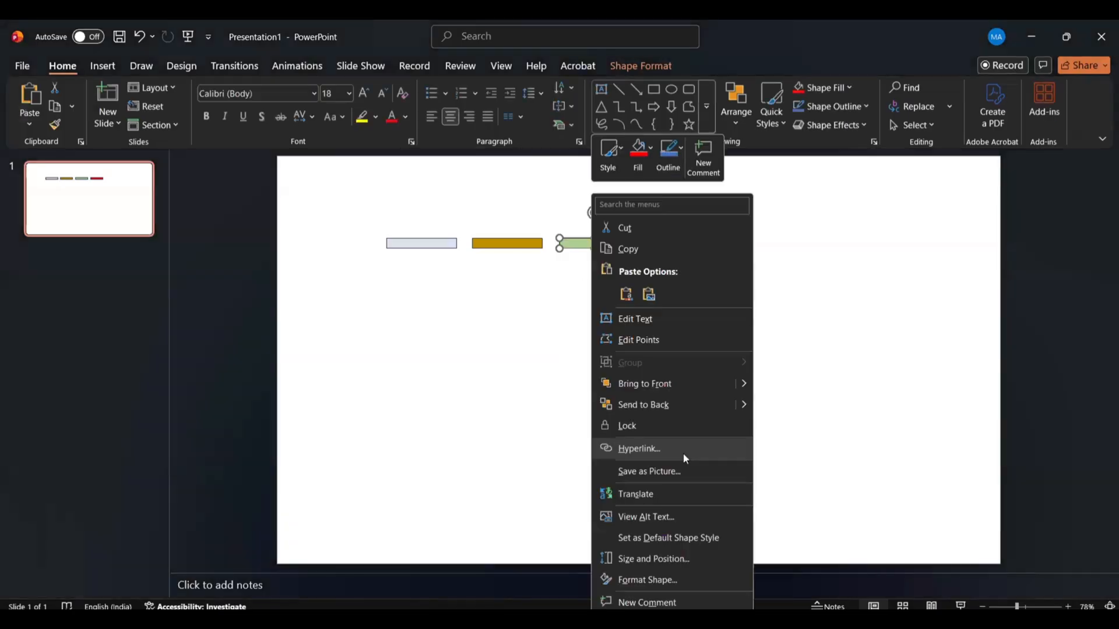
{"action": "left_click", "coordinate": [655, 470]}
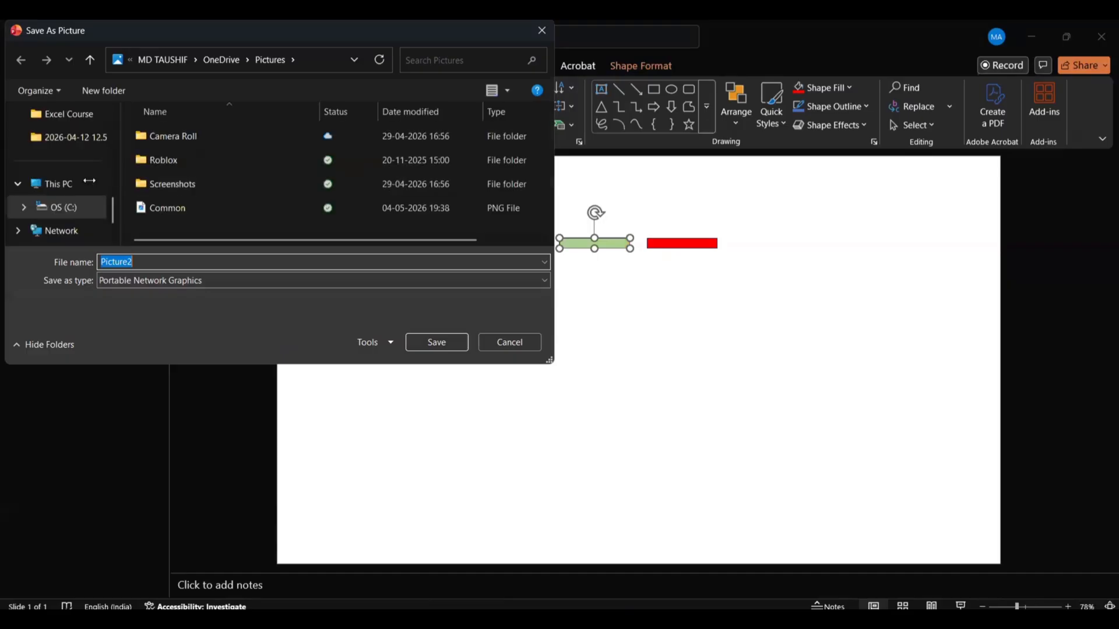
{"action": "scroll", "coordinate": [79, 179], "scroll_direction": "up", "scroll_amount": 3}
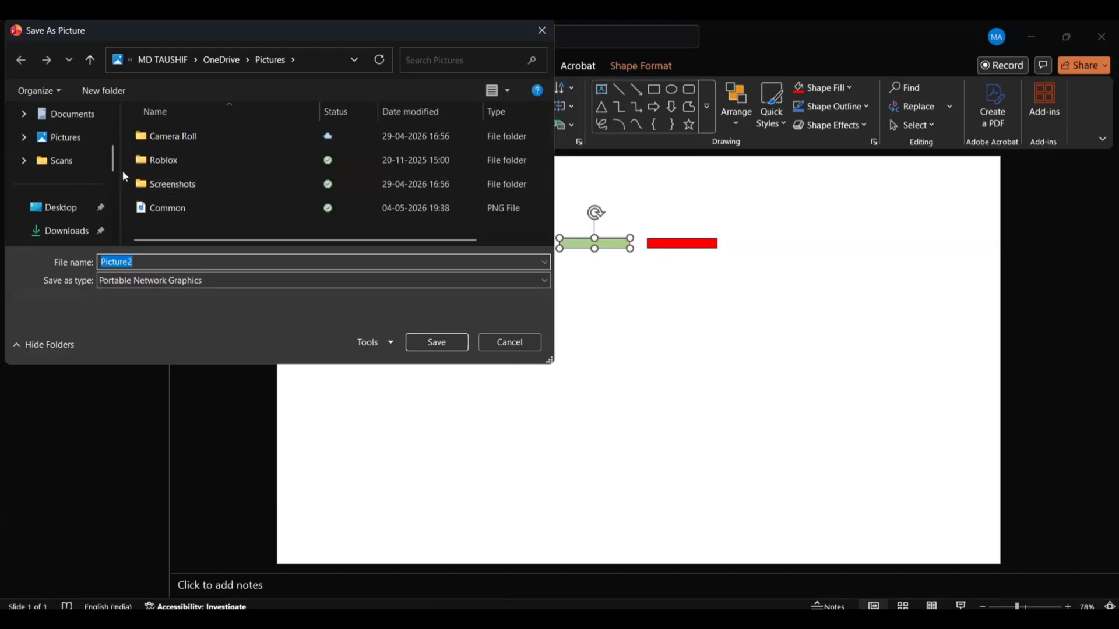
{"action": "scroll", "coordinate": [62, 217], "scroll_direction": "down", "scroll_amount": 3}
{"action": "scroll", "coordinate": [63, 217], "scroll_direction": "up", "scroll_amount": 1}
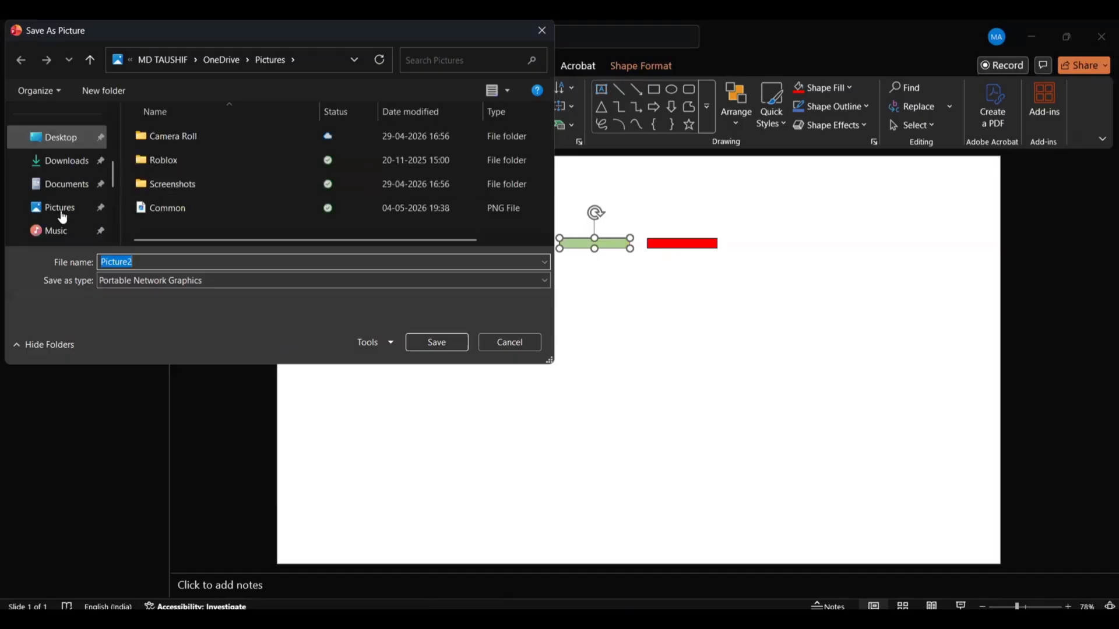
{"action": "scroll", "coordinate": [63, 213], "scroll_direction": "down", "scroll_amount": 3}
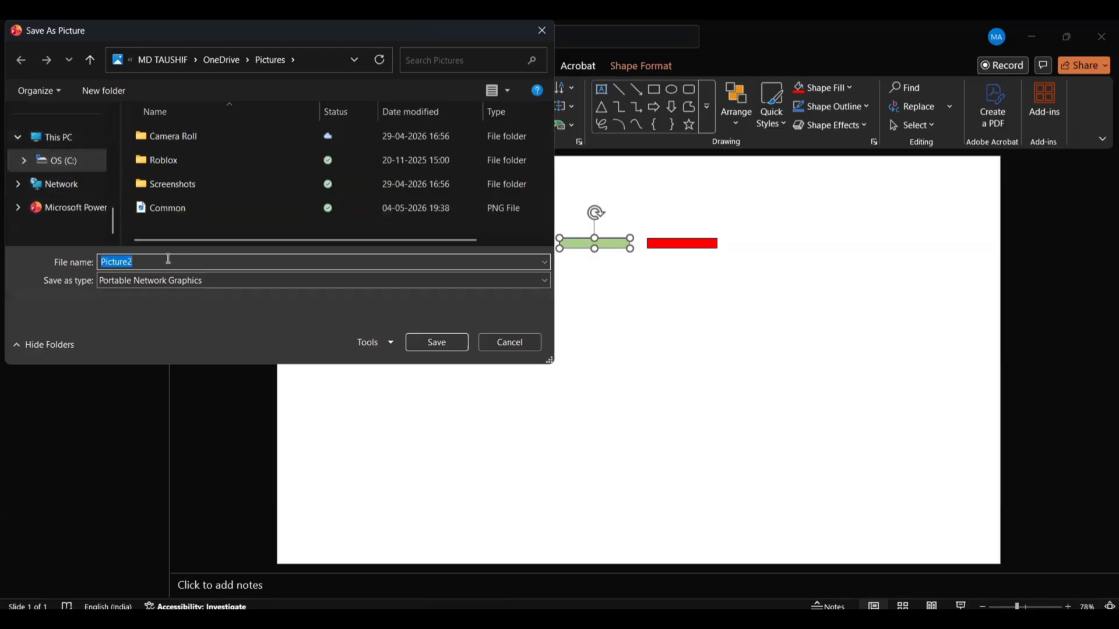
{"action": "key", "text": "BackSpace"}
{"action": "left_click", "coordinate": [769, 622]}
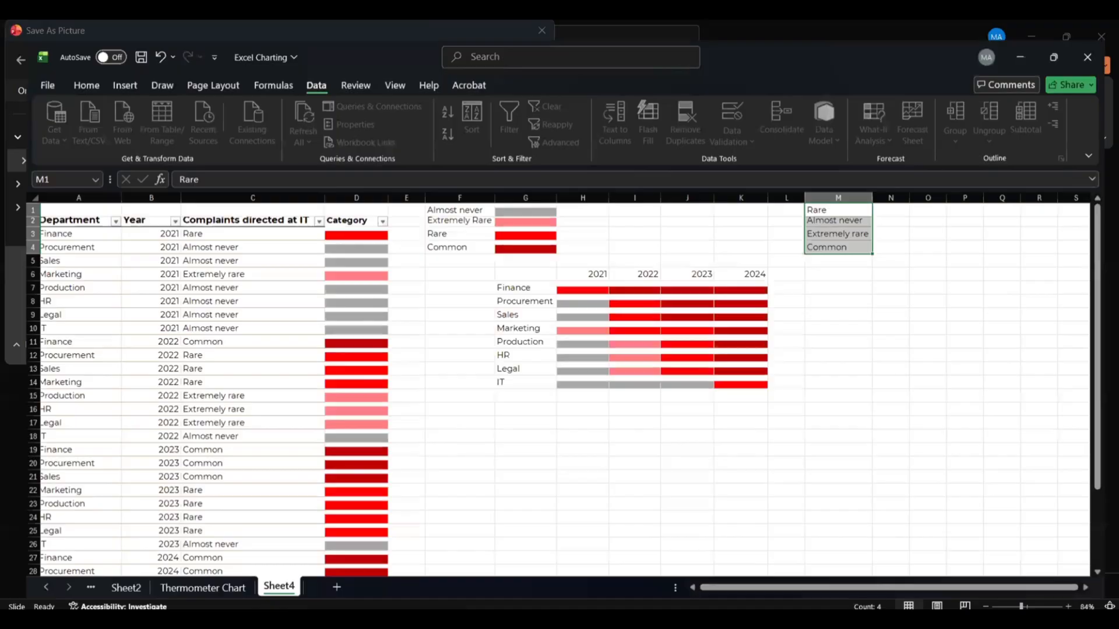
{"action": "left_click", "coordinate": [769, 621]}
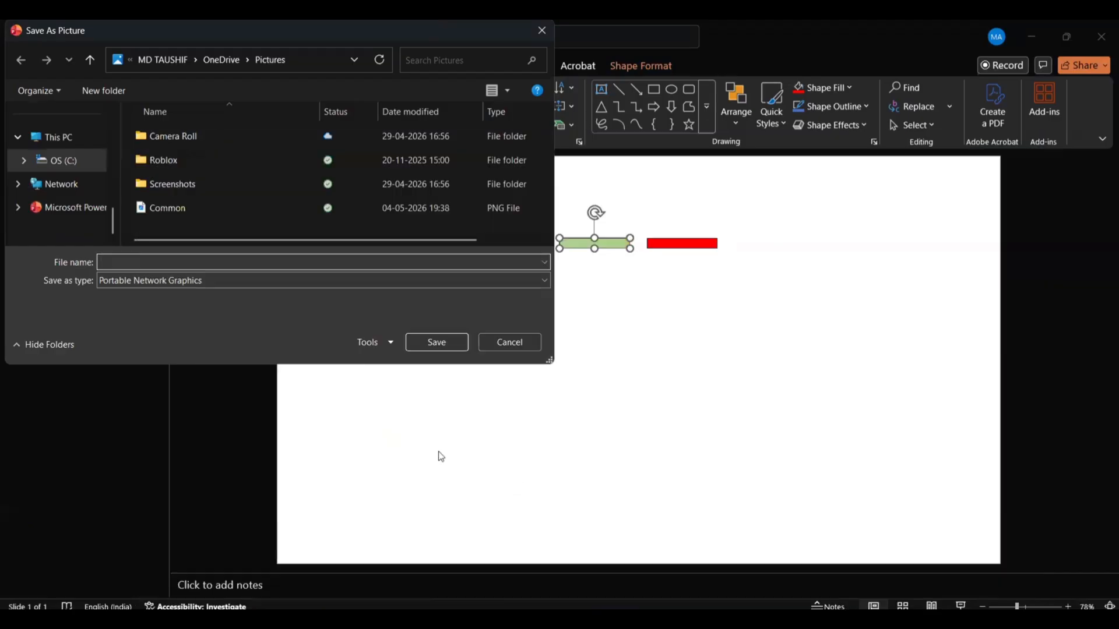
{"action": "type", "text": "Extre"}
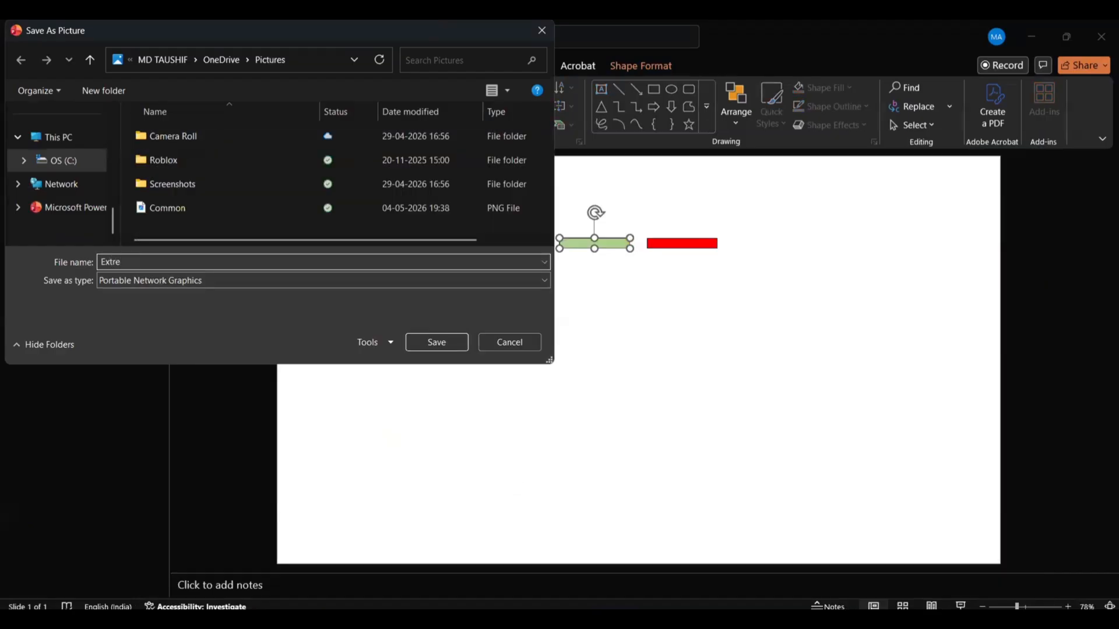
{"action": "type", "text": "mely rare"}
{"action": "key", "text": "Return"}
- Save the dark gold rectangle as a PNG picture named Almost never in the Pictures folder
{"action": "left_click", "coordinate": [534, 246]}
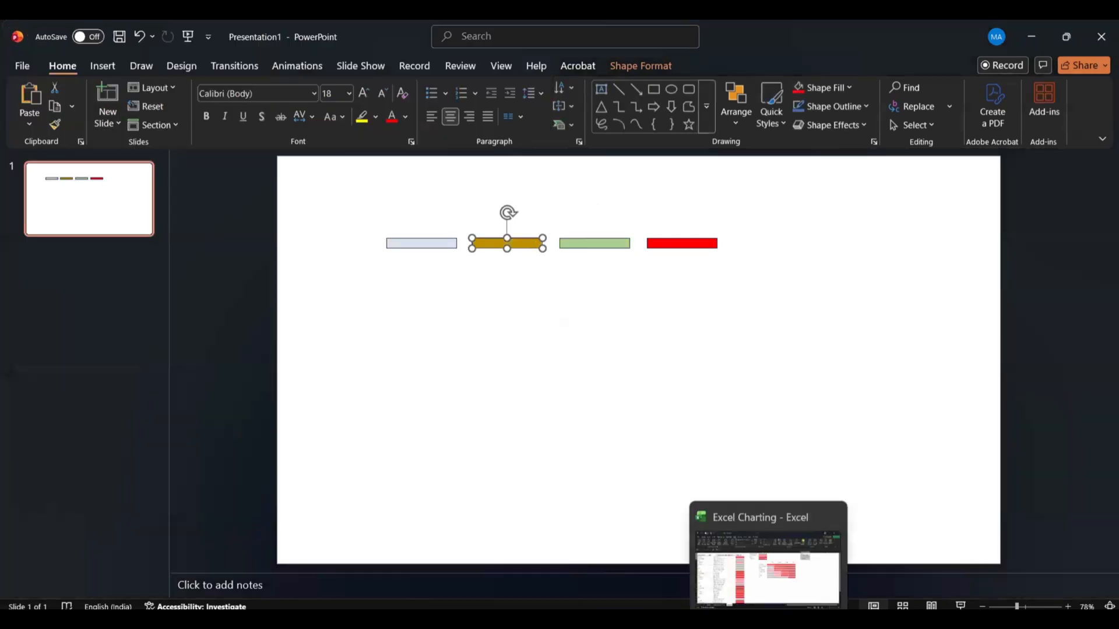
{"action": "left_click", "coordinate": [768, 620]}
{"action": "left_click", "coordinate": [768, 621]}
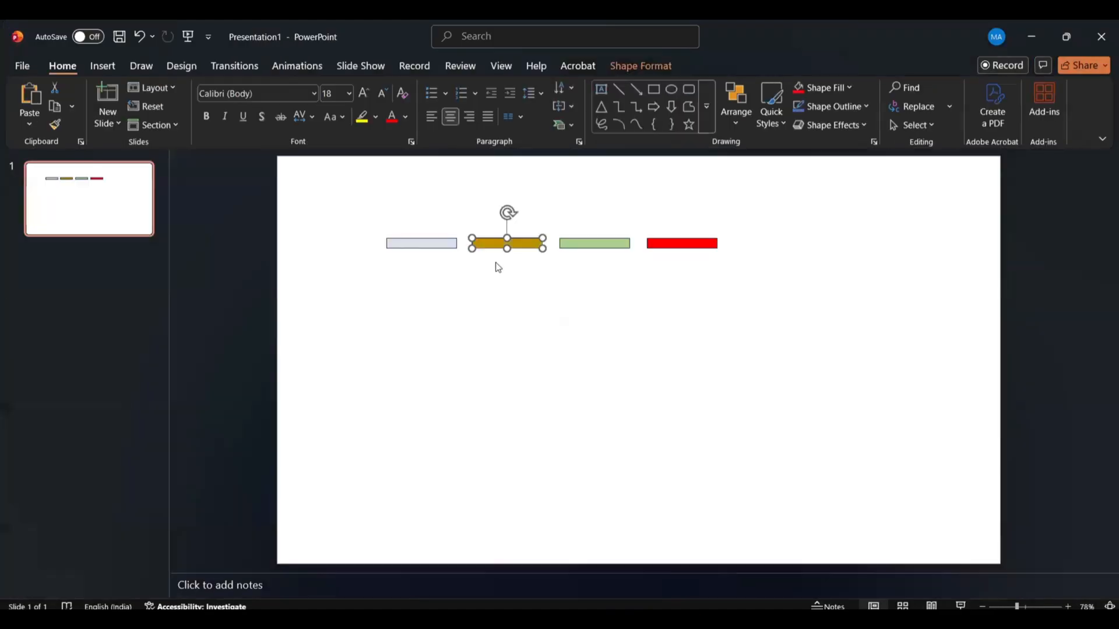
{"action": "right_click", "coordinate": [504, 245]}
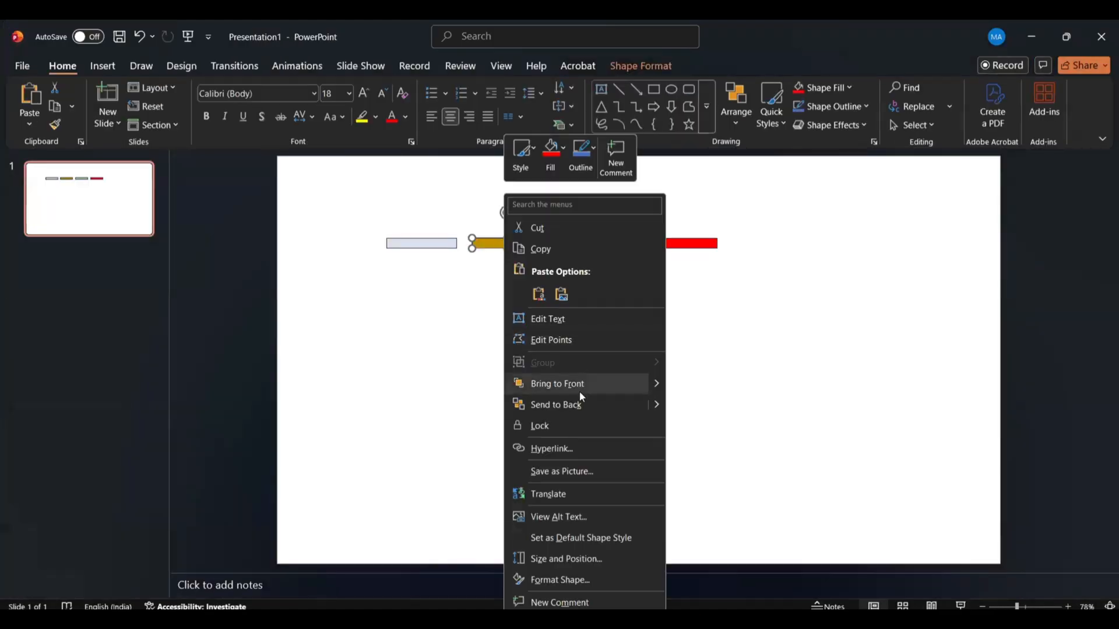
{"action": "left_click", "coordinate": [562, 470]}
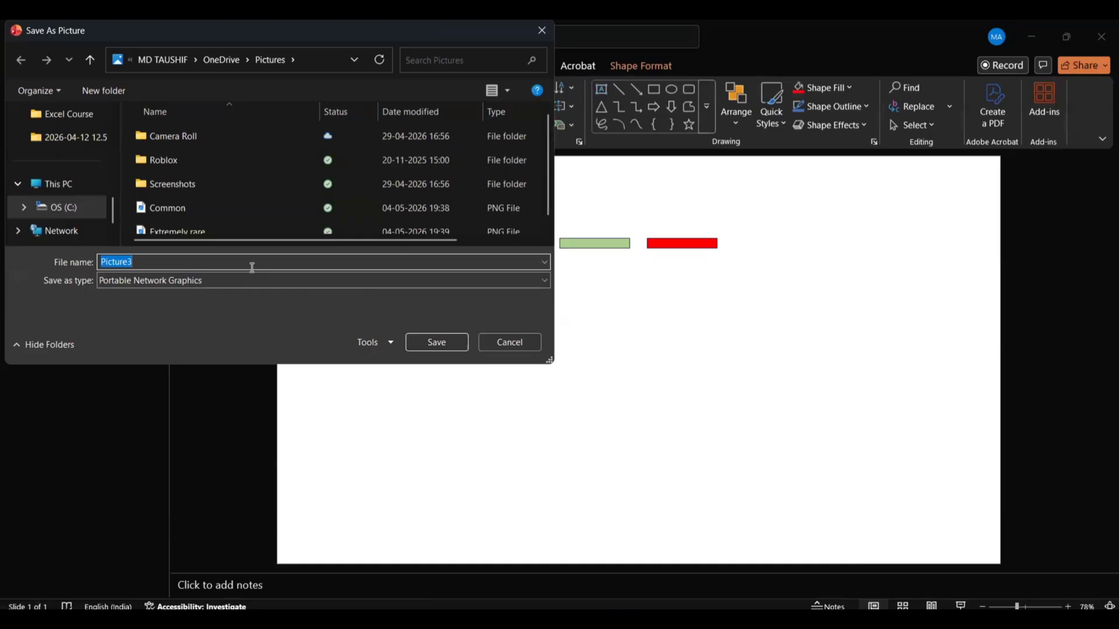
{"action": "type", "text": "Almost never"}
{"action": "key", "text": "Return"}
- Save the light blue rectangle as a PNG picture named Rare in the Pictures folder
{"action": "left_click", "coordinate": [421, 244]}
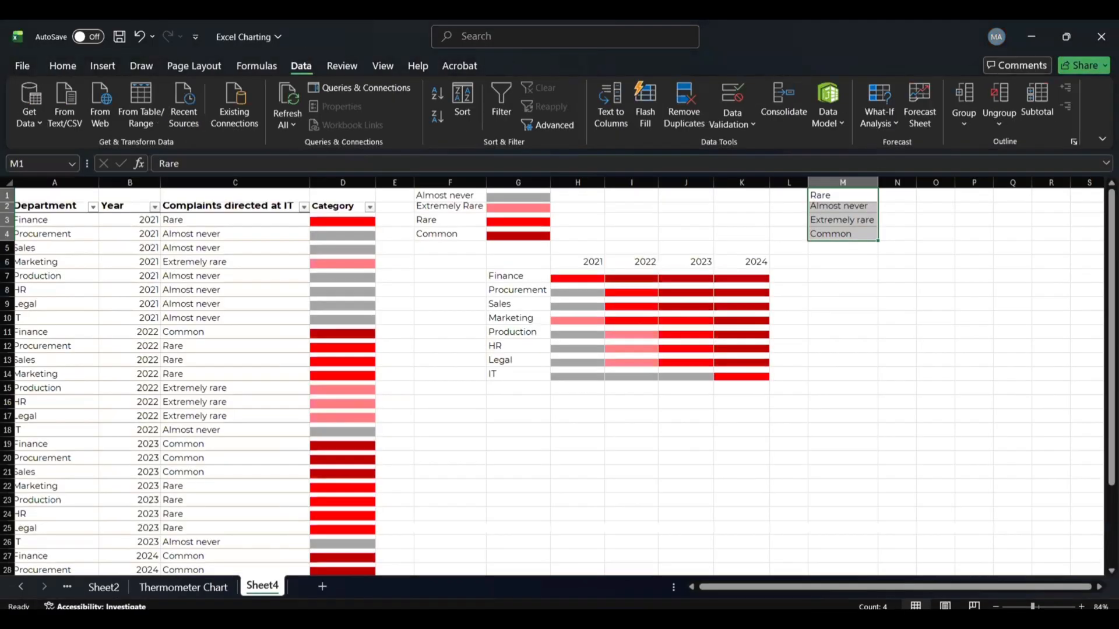
{"action": "left_click", "coordinate": [689, 533]}
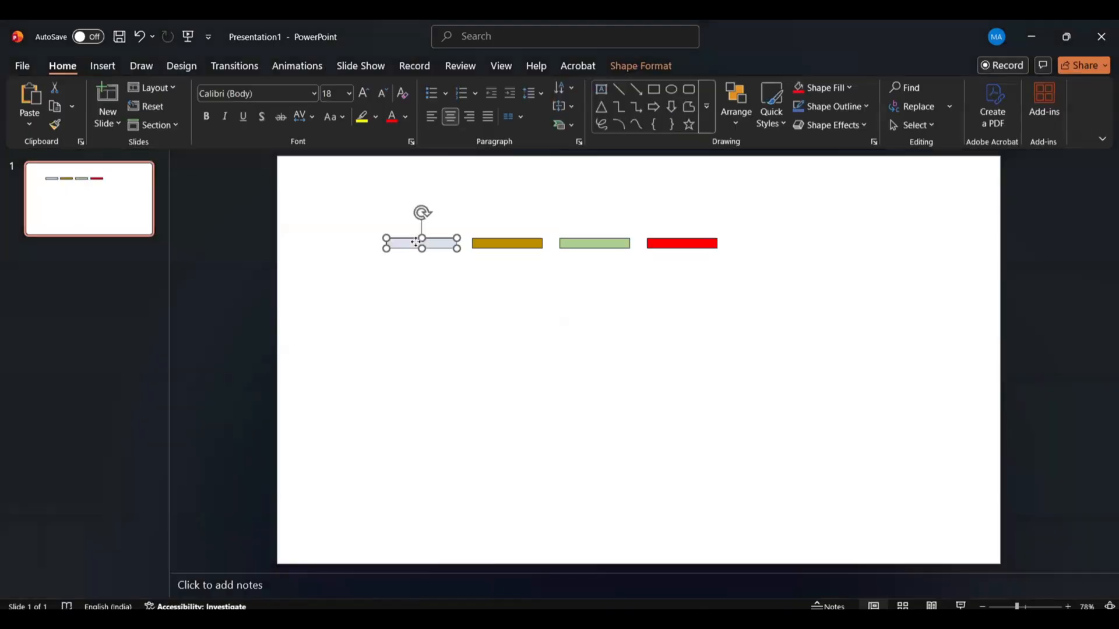
{"action": "right_click", "coordinate": [416, 243]}
{"action": "left_click", "coordinate": [477, 469]}
{"action": "key", "text": "BackSpace"}
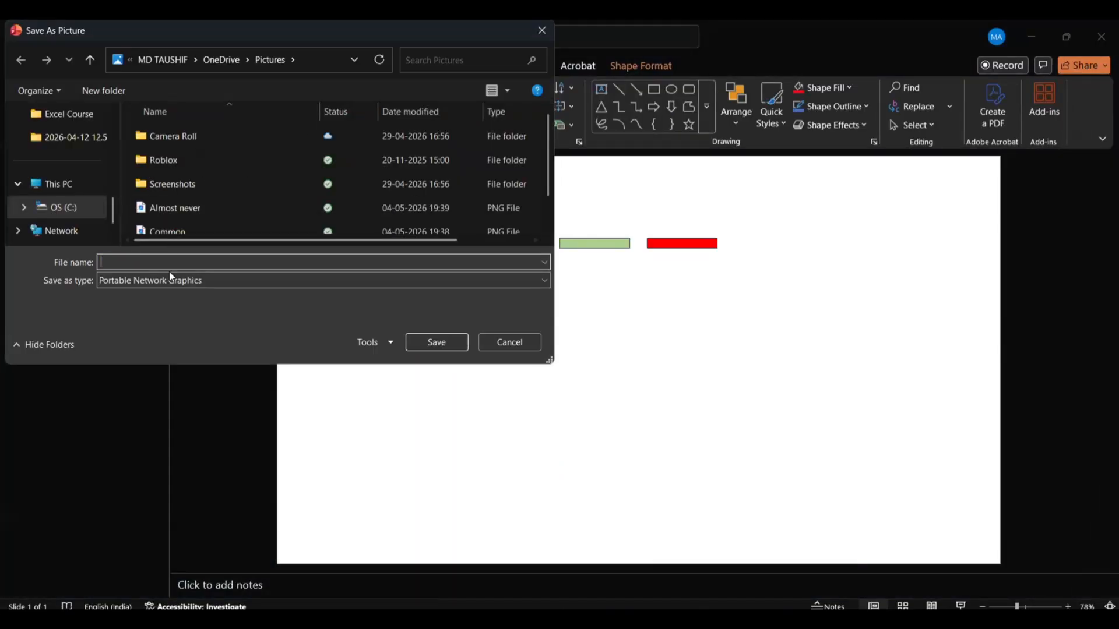
{"action": "type", "text": "Rare"}
{"action": "key", "text": "Return"}
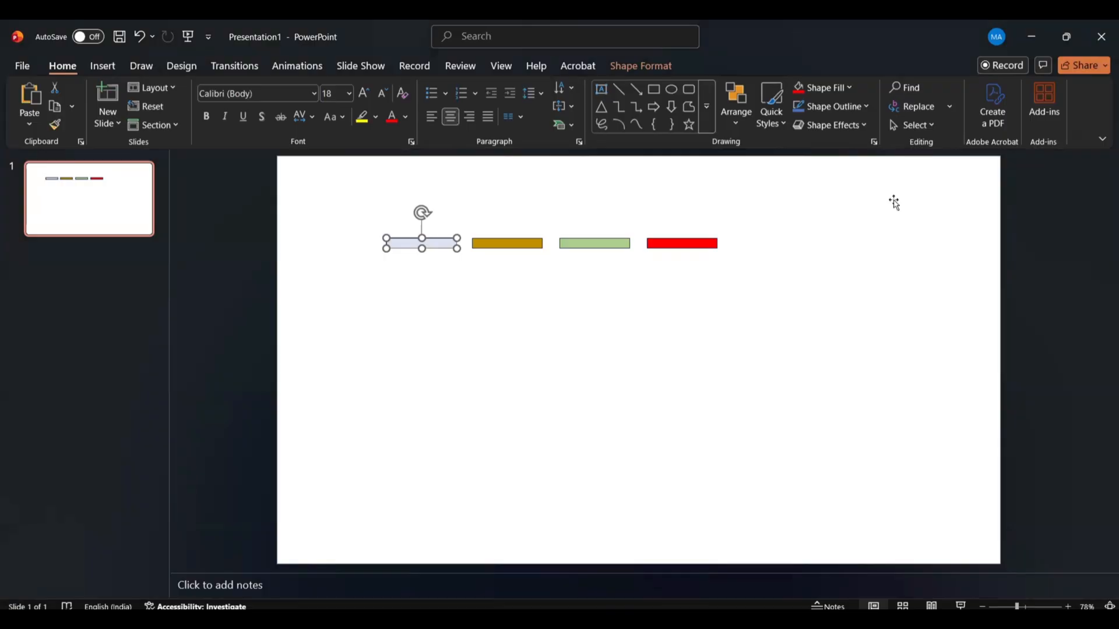
- Switch to the Excel Charting workbook and start placing a picture from this device in cell N1
{"action": "key", "text": "alt+Tab"}
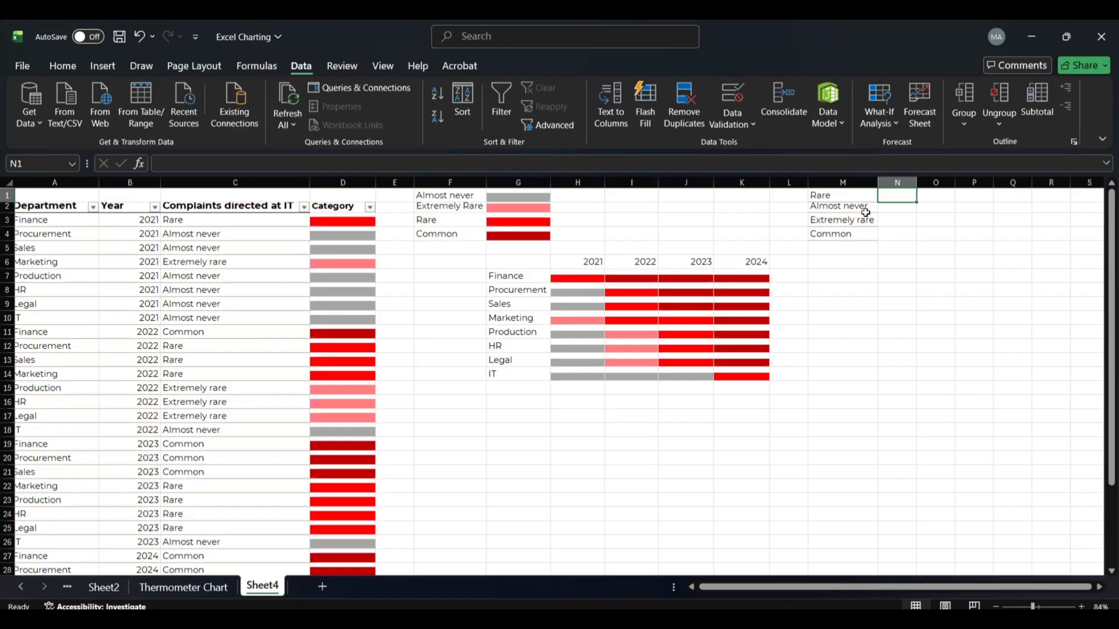
{"action": "left_click", "coordinate": [108, 68]}
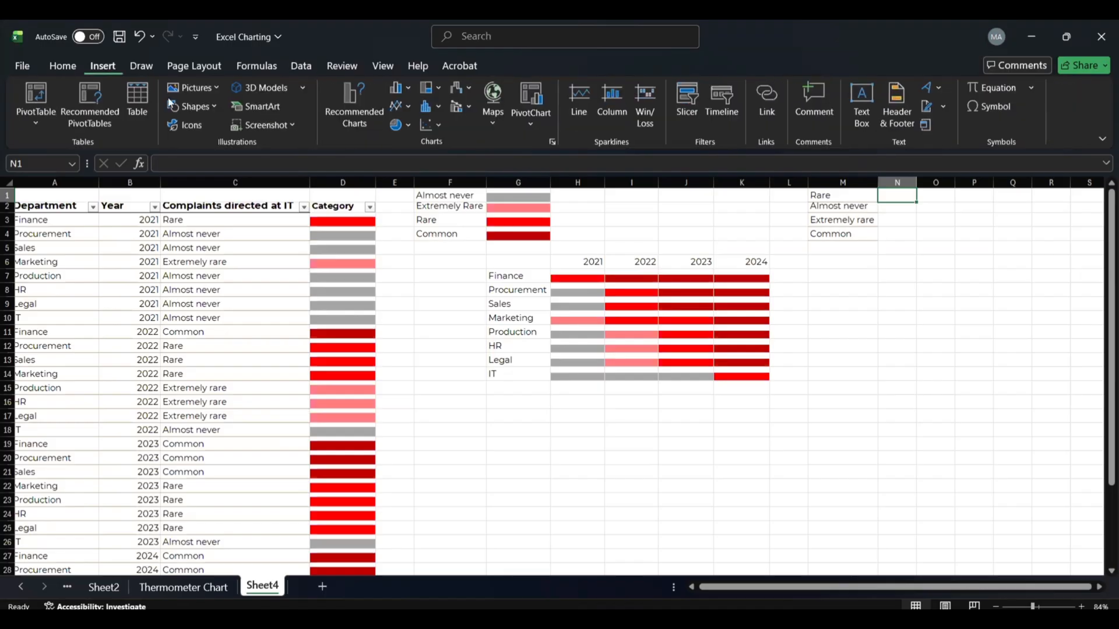
{"action": "left_click", "coordinate": [216, 89]}
{"action": "mouse_move", "coordinate": [213, 106]}
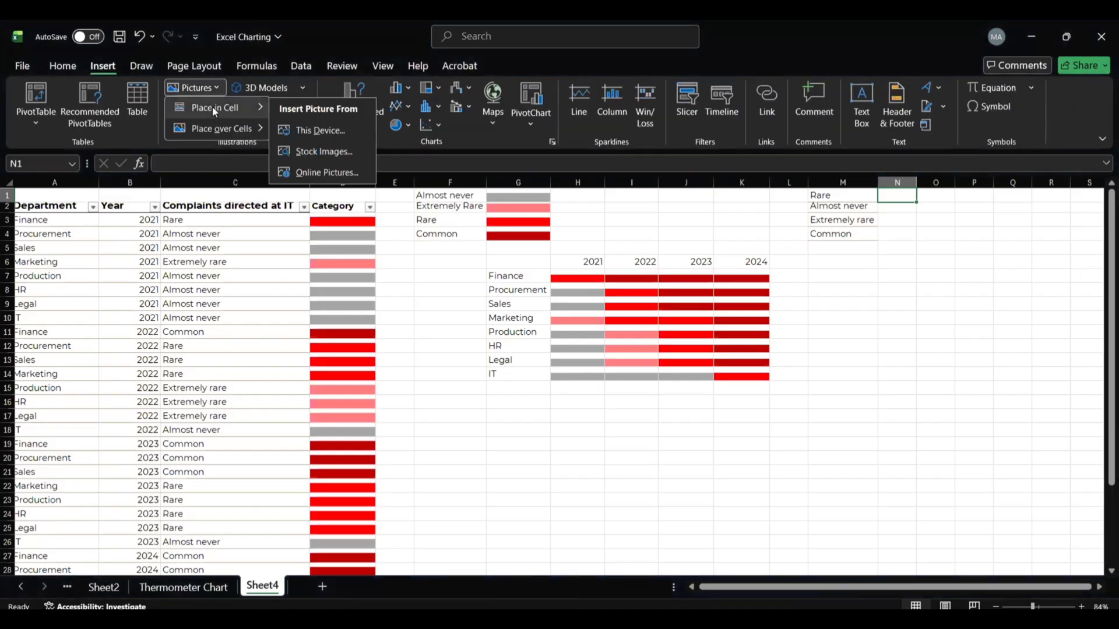
{"action": "left_click", "coordinate": [329, 137]}
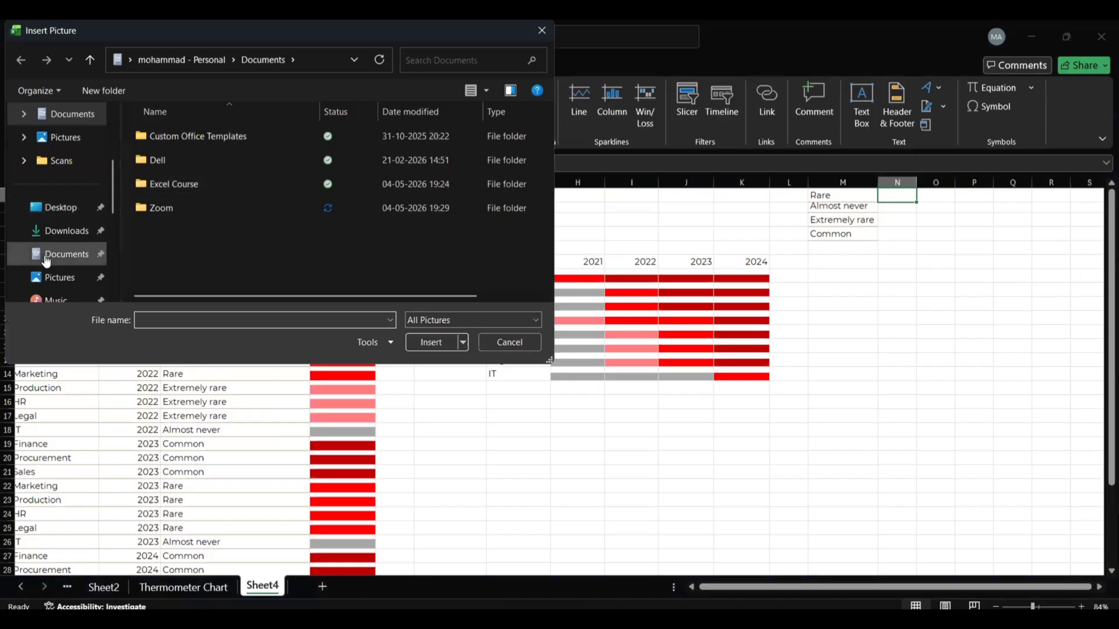
- Browse the C: drive, including Program Files, for the saved category pictures
{"action": "scroll", "coordinate": [46, 260], "scroll_direction": "down", "scroll_amount": 3}
{"action": "left_click", "coordinate": [72, 208]}
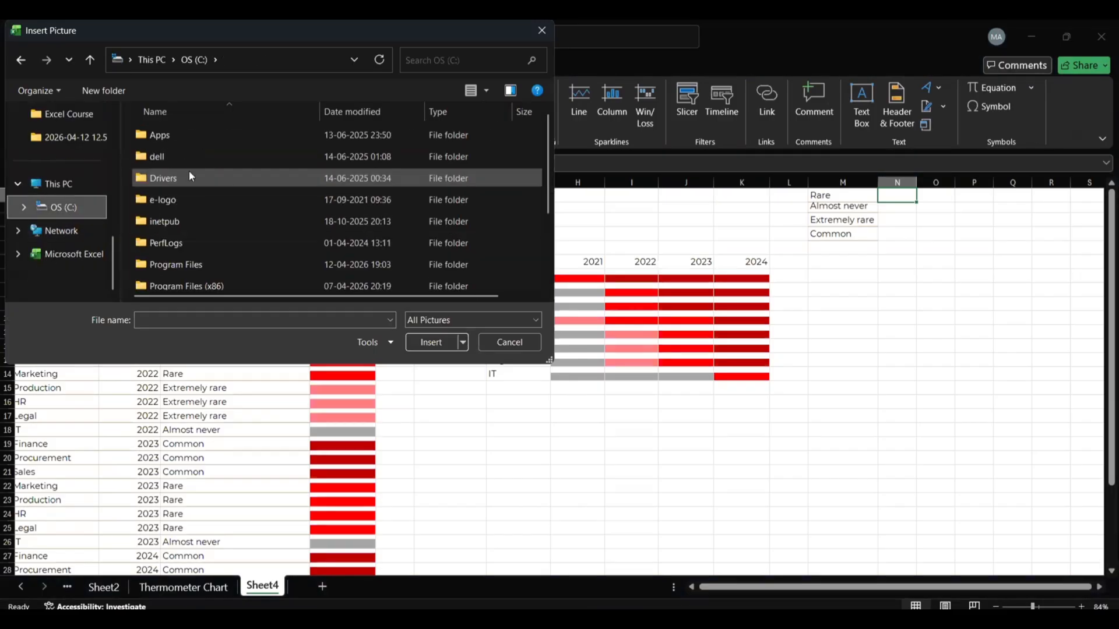
{"action": "scroll", "coordinate": [178, 135], "scroll_direction": "down", "scroll_amount": 2}
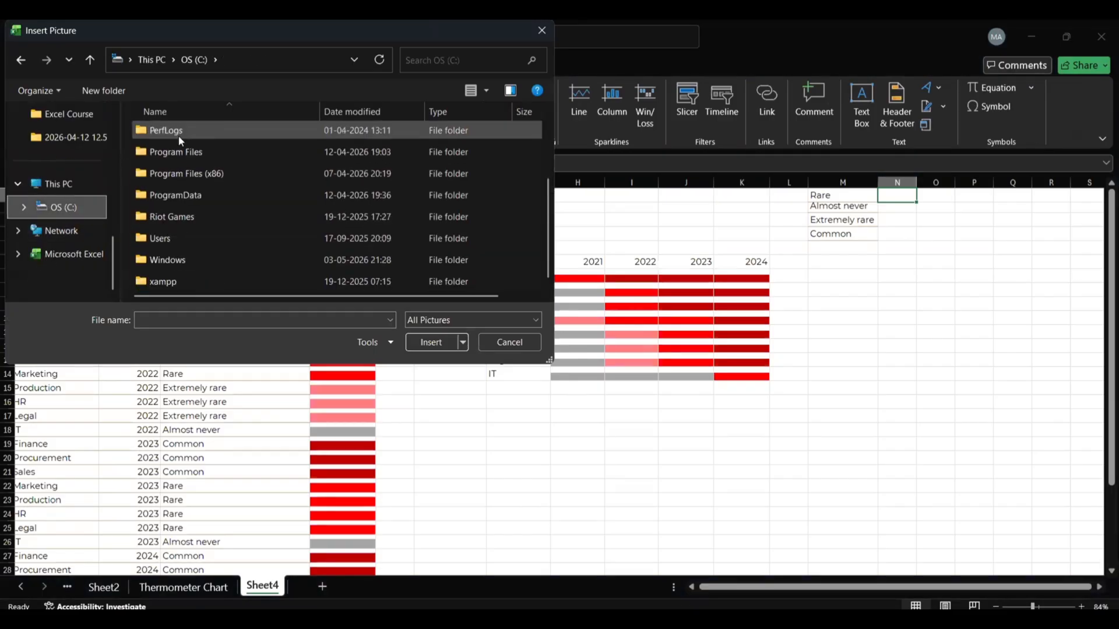
{"action": "left_click", "coordinate": [22, 205]}
{"action": "scroll", "coordinate": [81, 250], "scroll_direction": "down", "scroll_amount": 3}
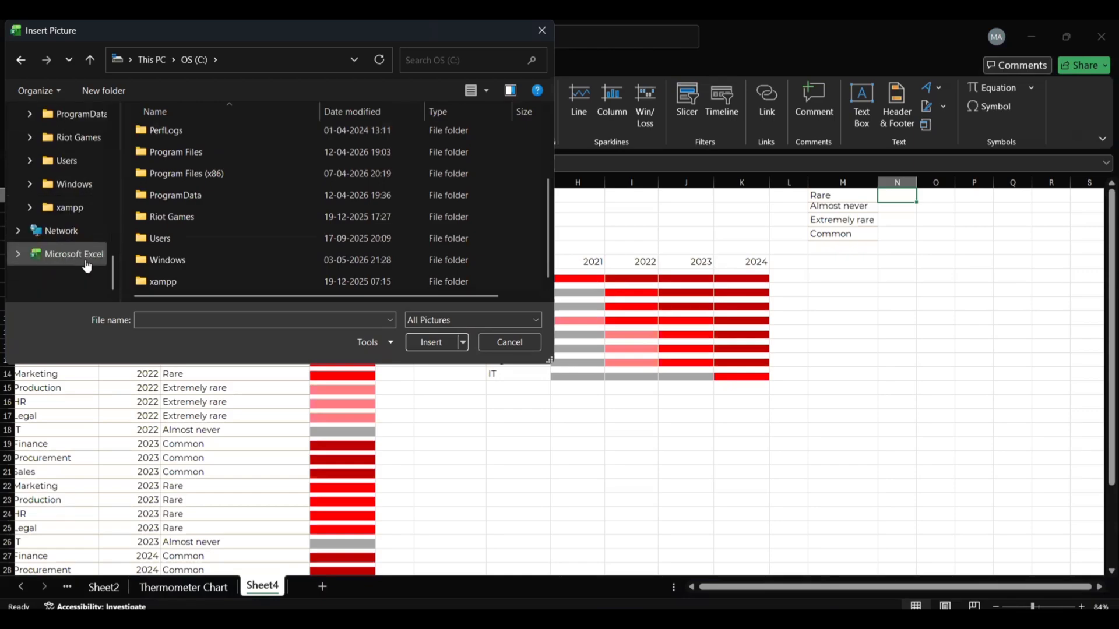
{"action": "scroll", "coordinate": [87, 267], "scroll_direction": "up", "scroll_amount": 3}
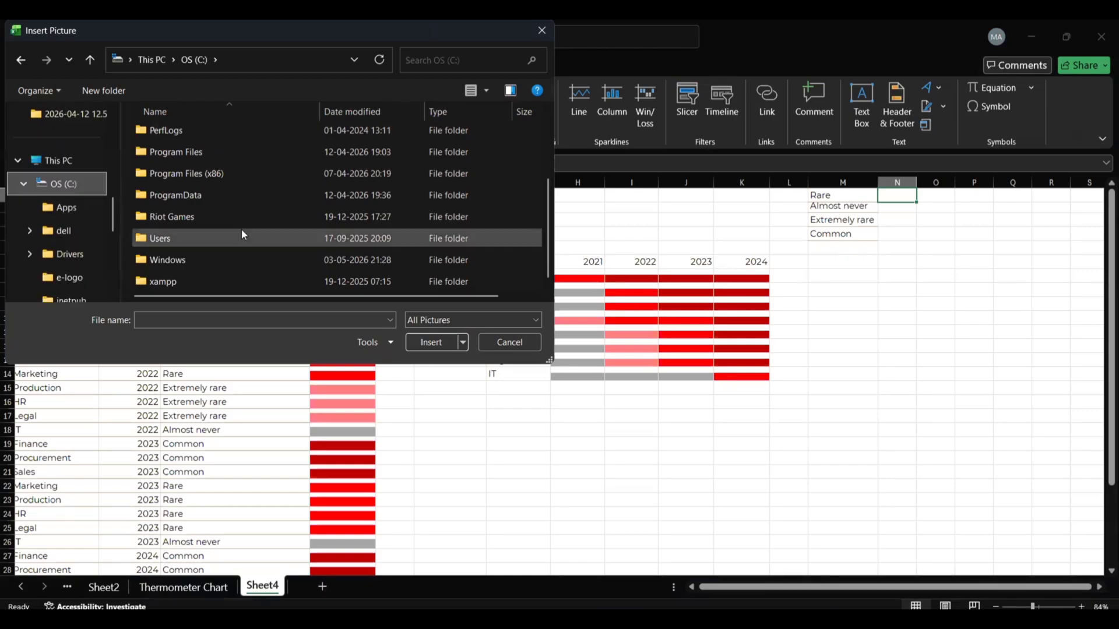
{"action": "left_click", "coordinate": [165, 242]}
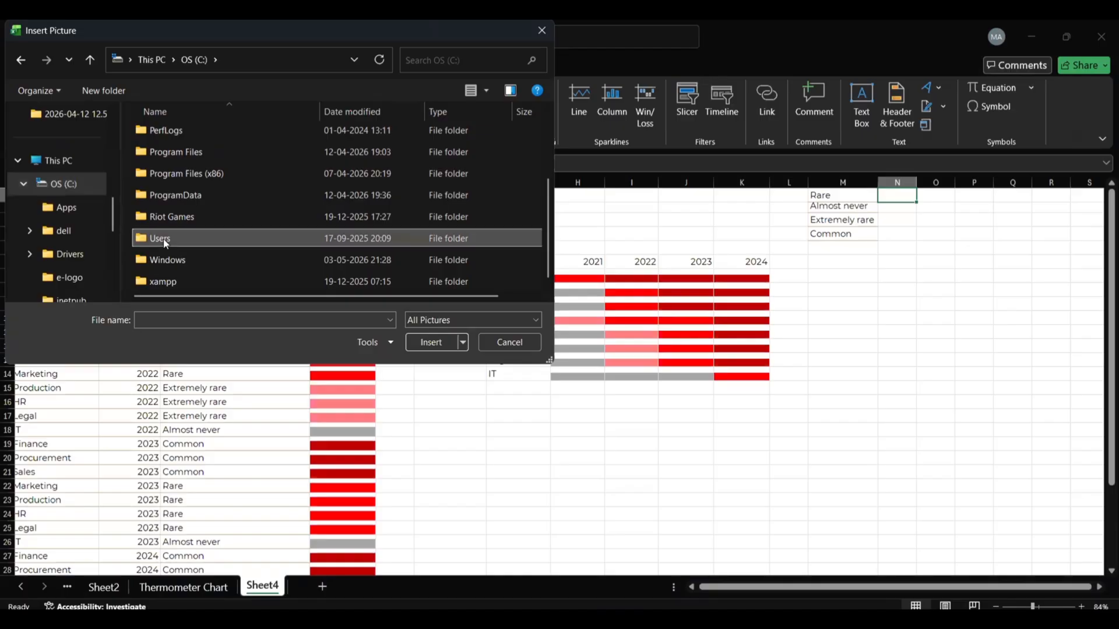
{"action": "double_click", "coordinate": [163, 153]}
{"action": "scroll", "coordinate": [163, 153], "scroll_direction": "down", "scroll_amount": 10}
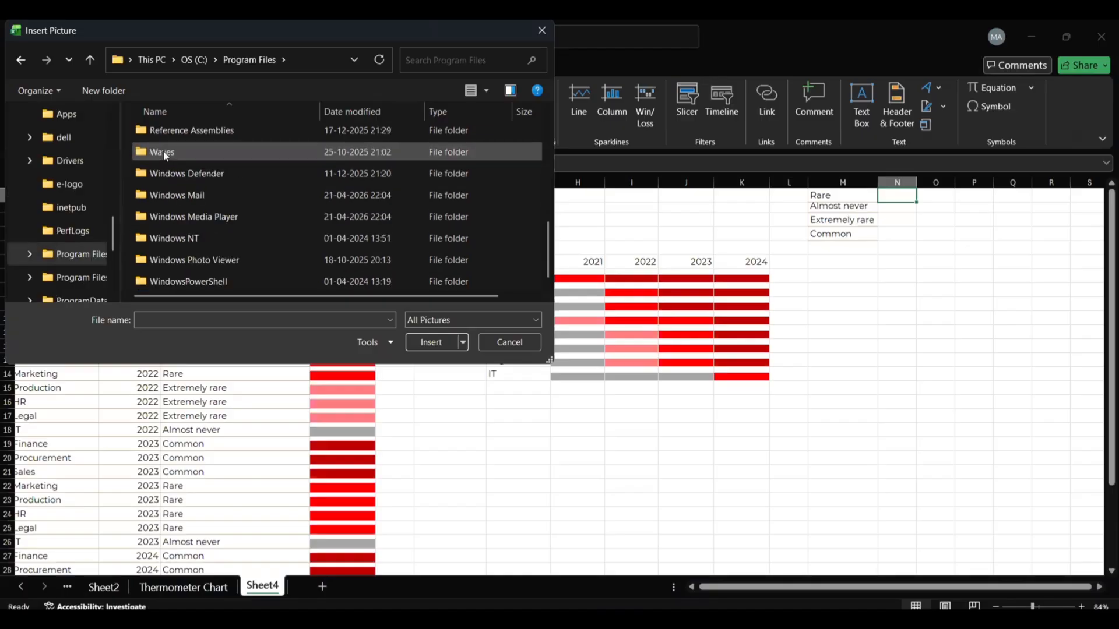
{"action": "scroll", "coordinate": [164, 154], "scroll_direction": "up", "scroll_amount": 10}
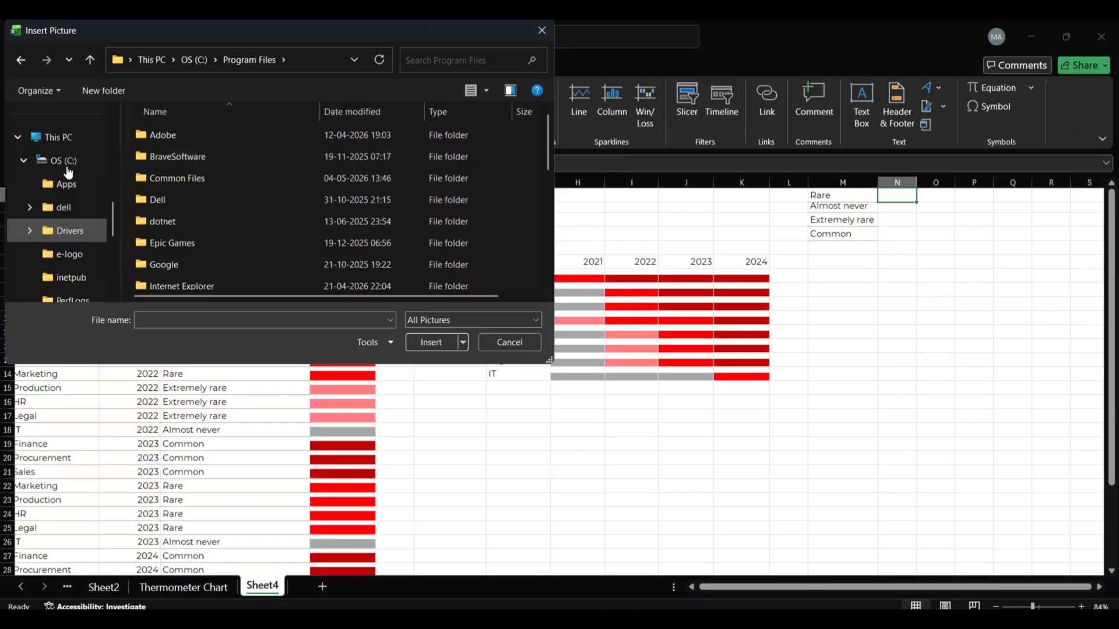
{"action": "scroll", "coordinate": [68, 172], "scroll_direction": "up", "scroll_amount": 5}
{"action": "scroll", "coordinate": [76, 224], "scroll_direction": "down", "scroll_amount": 2}
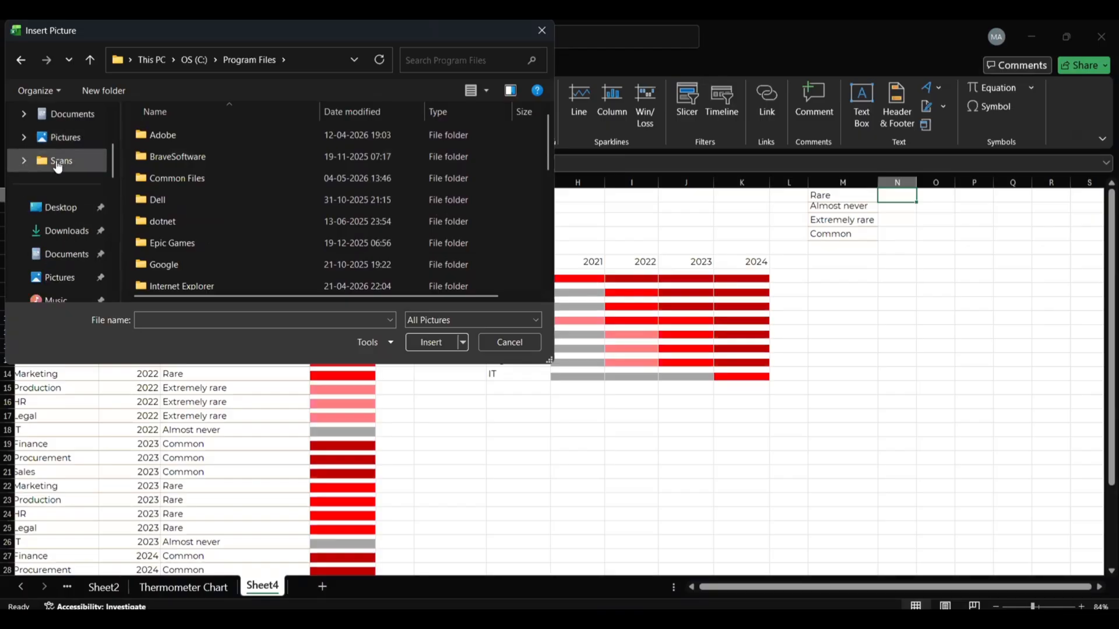
{"action": "scroll", "coordinate": [57, 167], "scroll_direction": "up", "scroll_amount": 3}
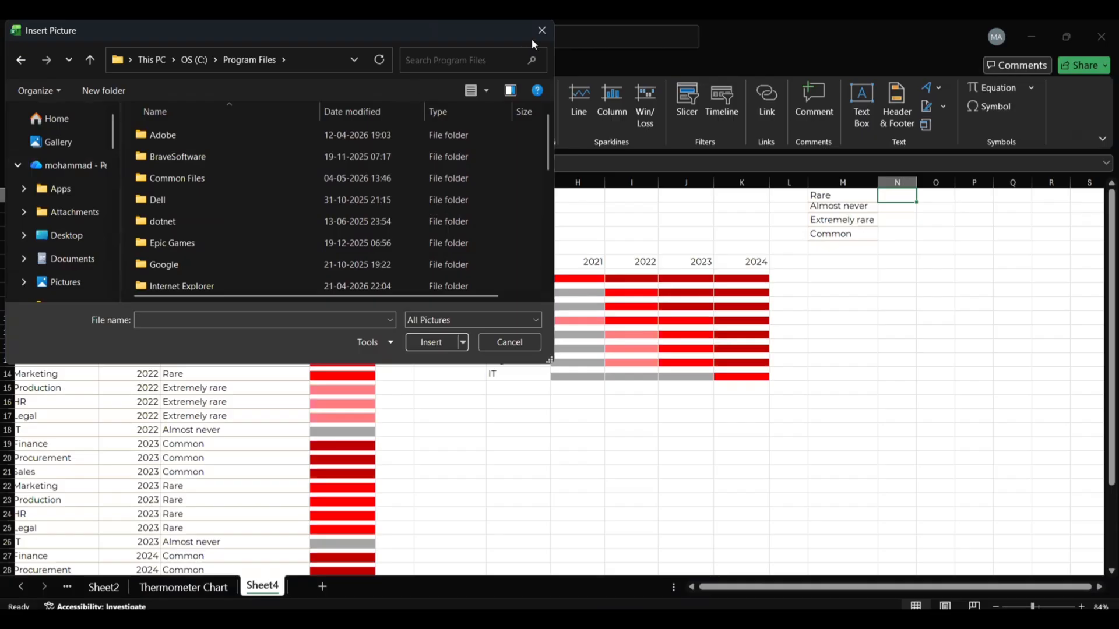
- Insert the recent picture Rare in cell N1 and widen column N to show it larger
{"action": "left_click", "coordinate": [55, 119]}
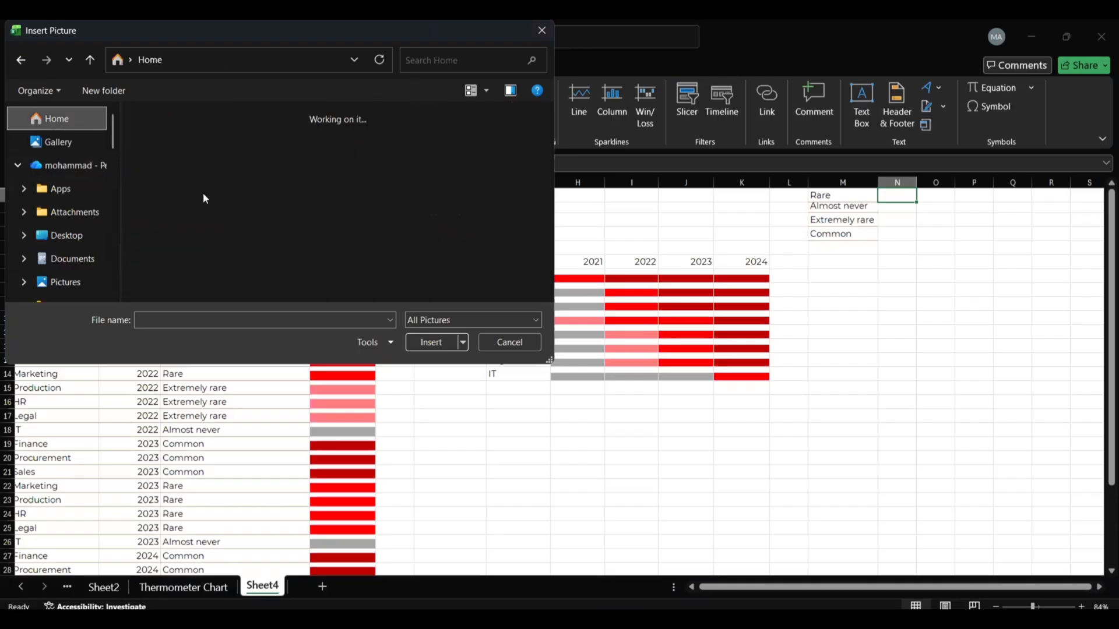
{"action": "scroll", "coordinate": [272, 235], "scroll_direction": "down", "scroll_amount": 3}
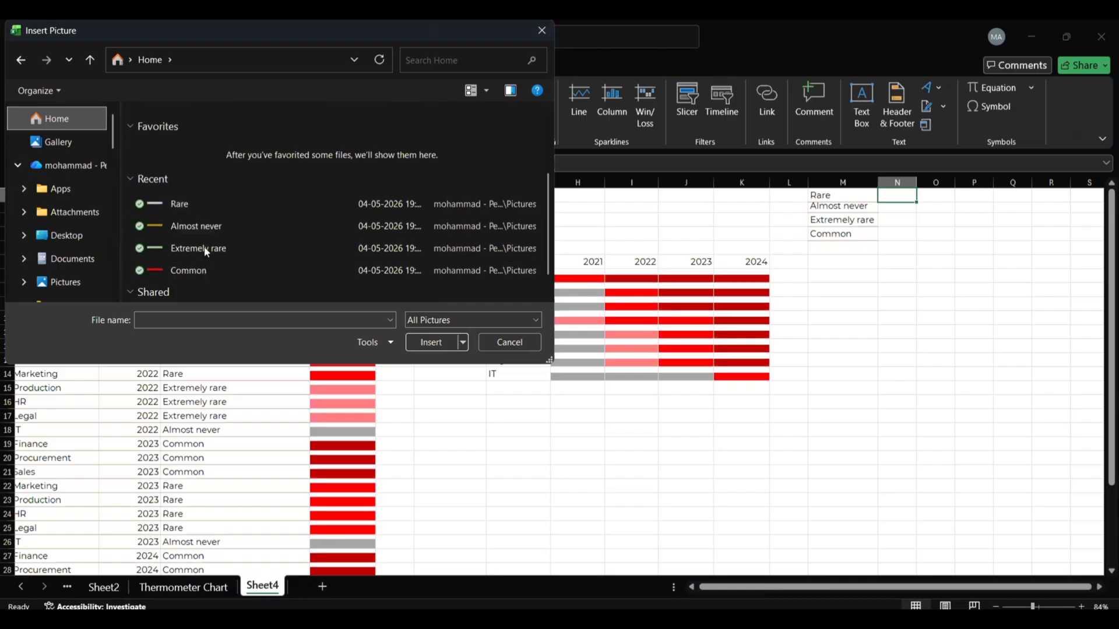
{"action": "left_click", "coordinate": [187, 203]}
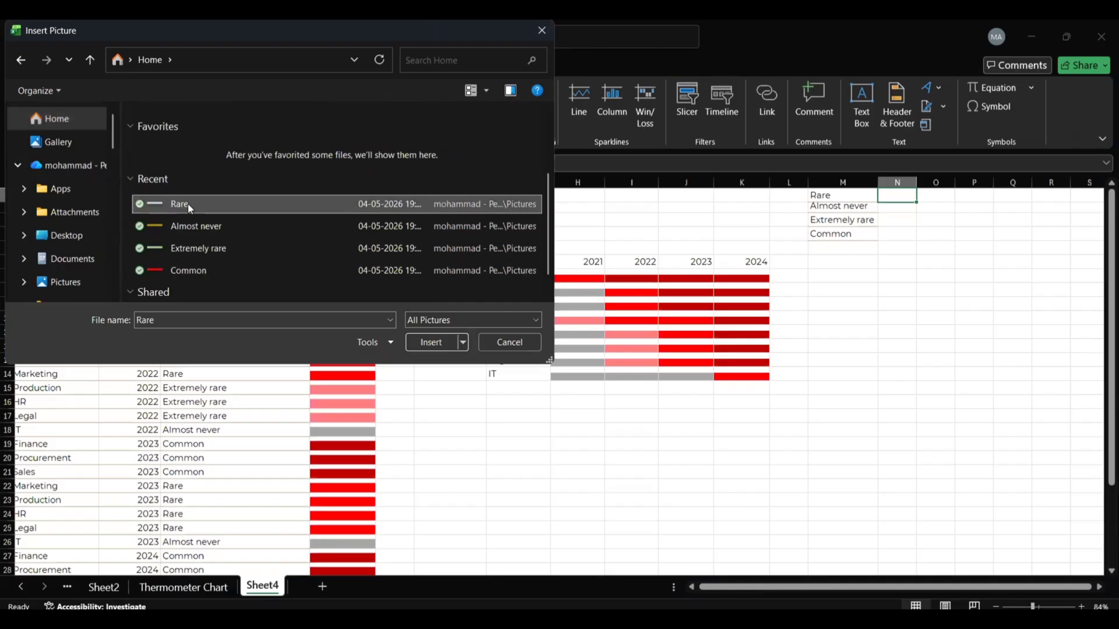
{"action": "left_click", "coordinate": [435, 348]}
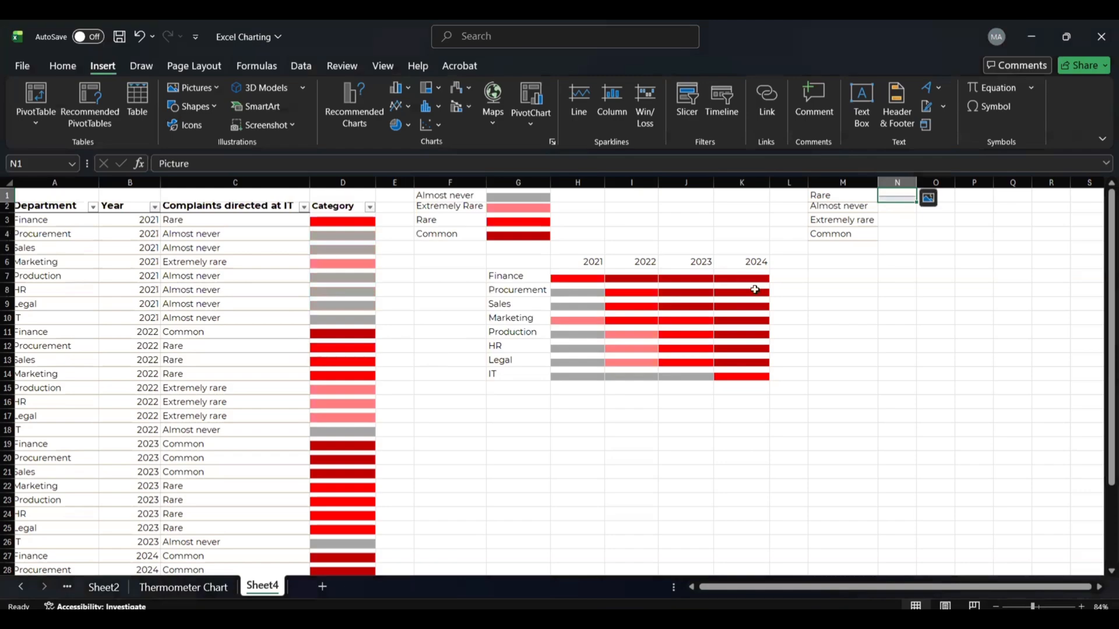
{"action": "left_click_drag", "start_coordinate": [916, 183], "coordinate": [969, 183]}
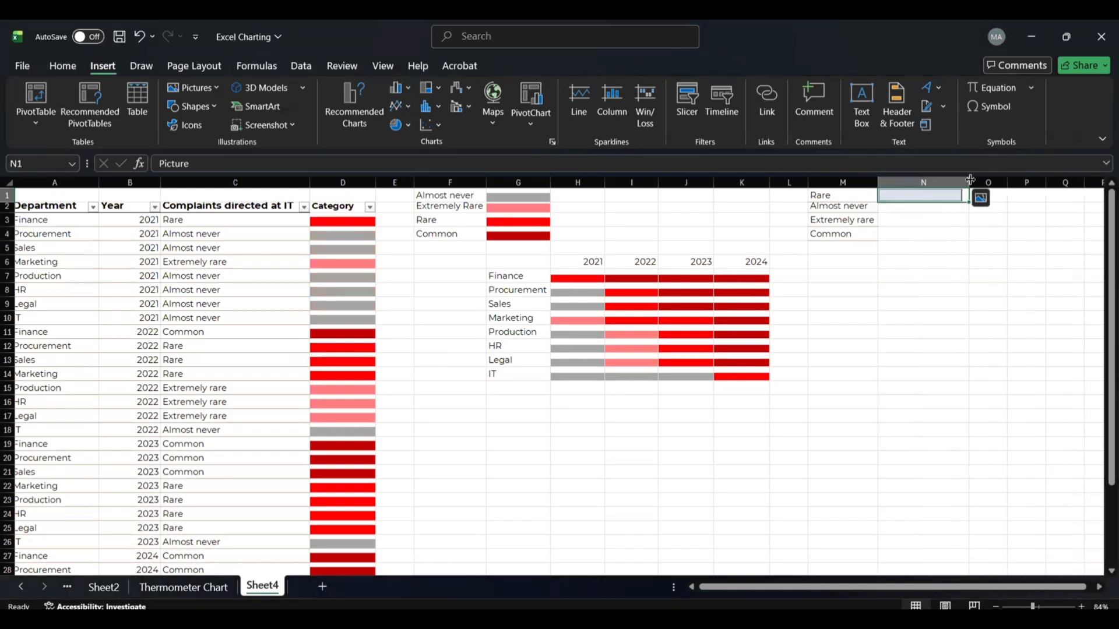
- Place the recent picture Almost never inside cell N2, beside its category label
{"action": "left_click", "coordinate": [892, 208]}
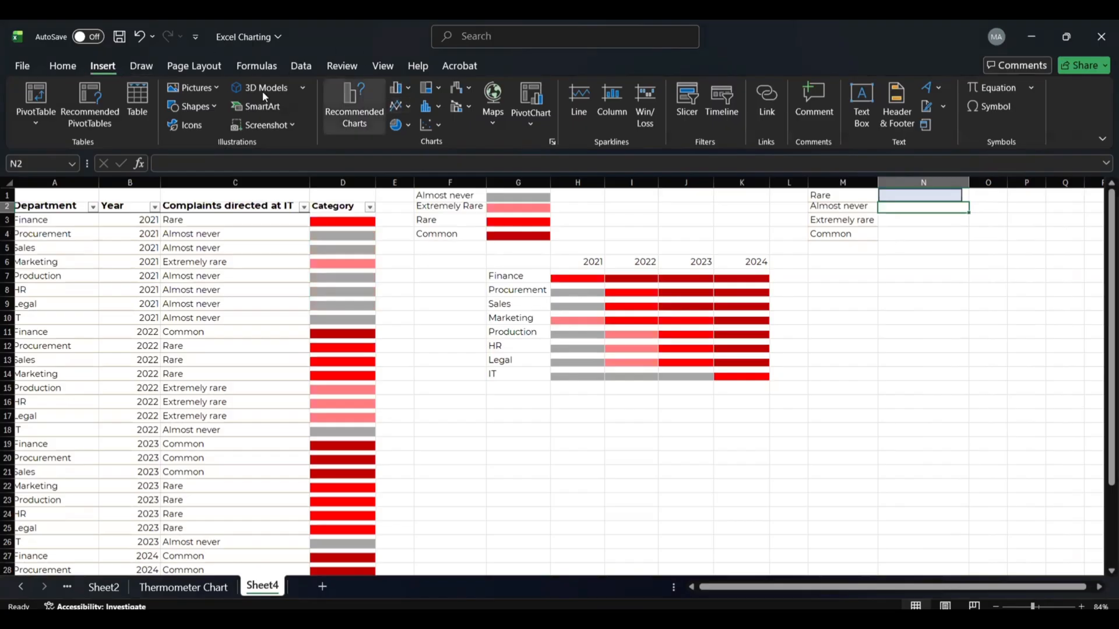
{"action": "left_click", "coordinate": [210, 88]}
{"action": "mouse_move", "coordinate": [218, 110]}
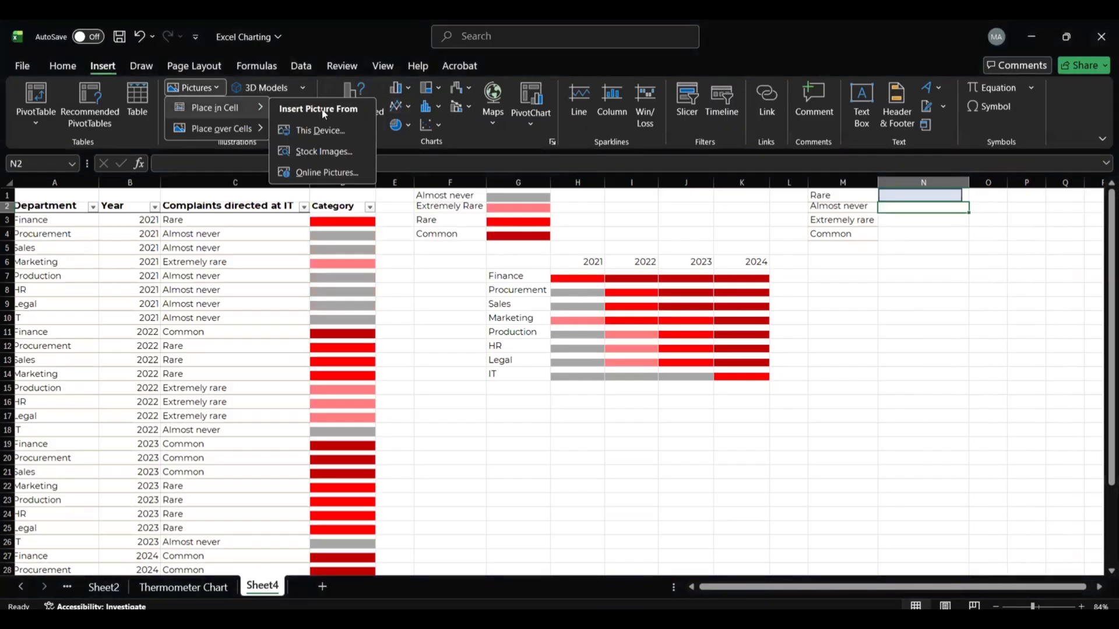
{"action": "left_click", "coordinate": [308, 133]}
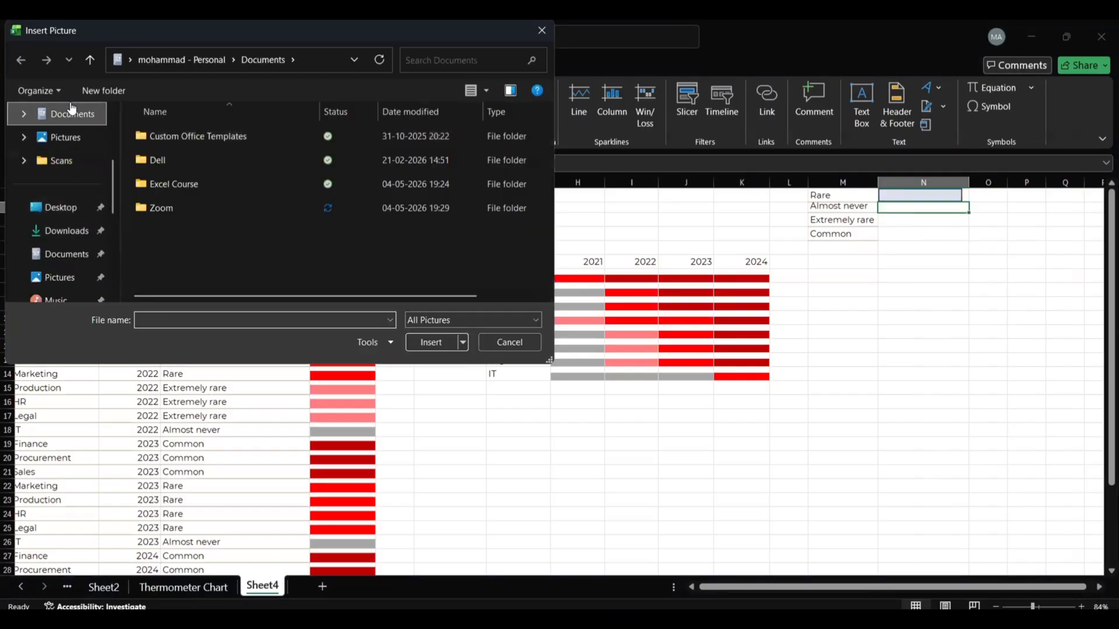
{"action": "scroll", "coordinate": [64, 116], "scroll_direction": "up", "scroll_amount": 3}
{"action": "left_click", "coordinate": [58, 118]}
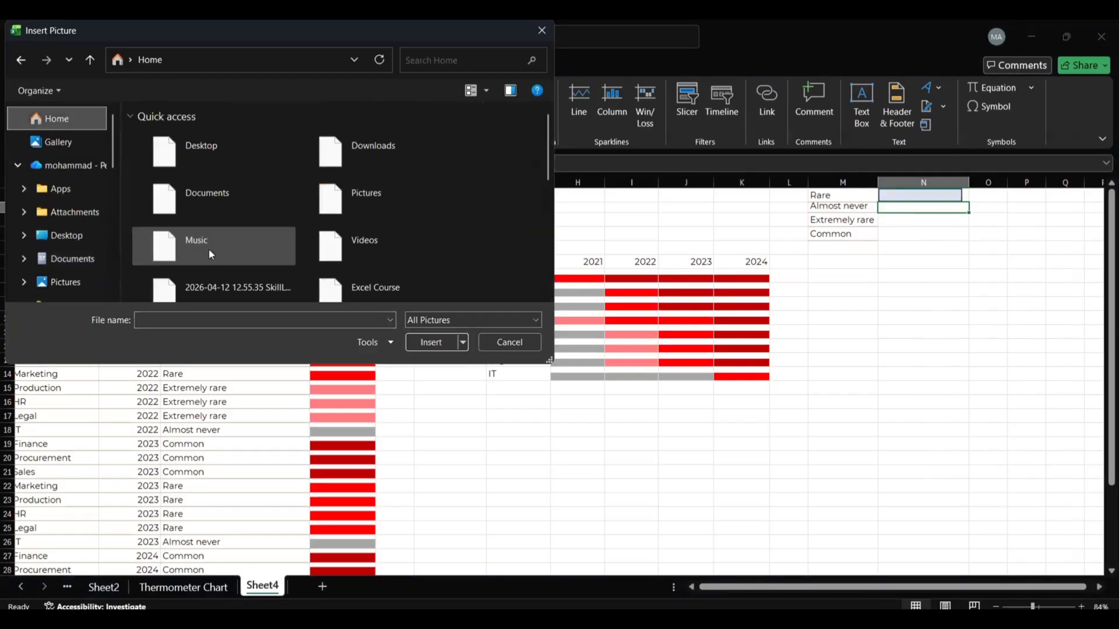
{"action": "scroll", "coordinate": [209, 248], "scroll_direction": "down", "scroll_amount": 5}
{"action": "left_click", "coordinate": [194, 201]}
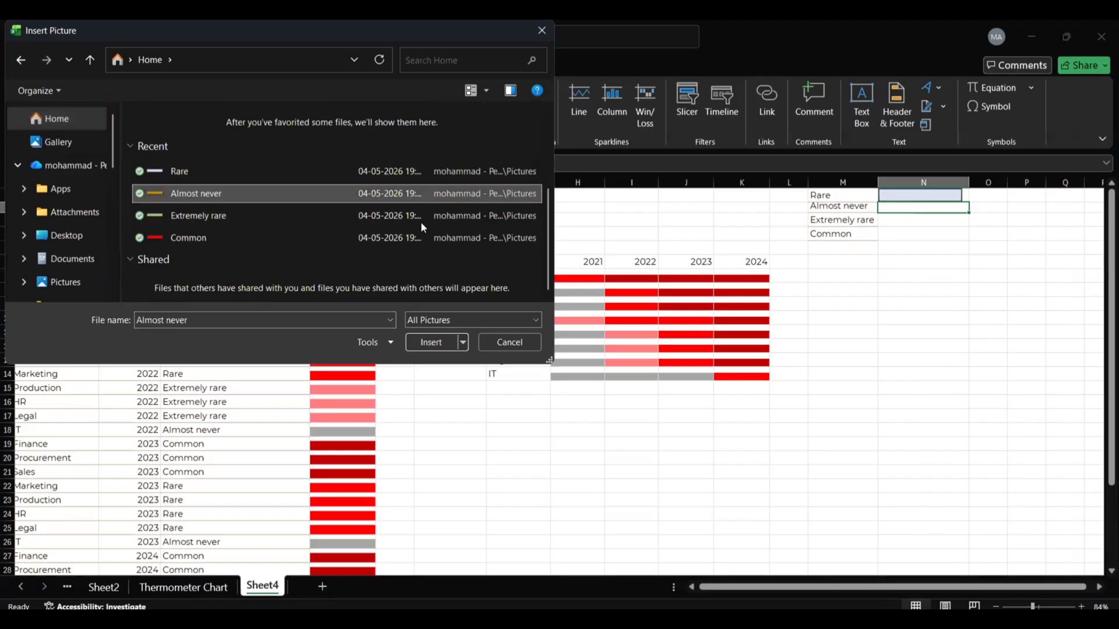
{"action": "left_click", "coordinate": [424, 342]}
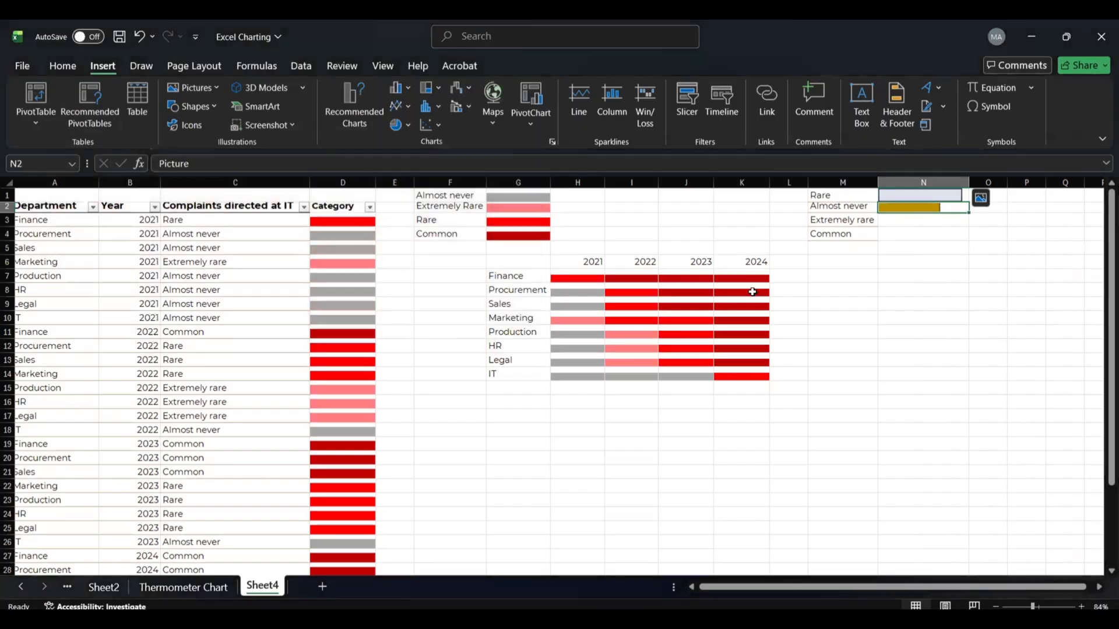
- Narrow column N to fit the width of the dark gold Almost never picture
{"action": "left_click", "coordinate": [867, 329]}
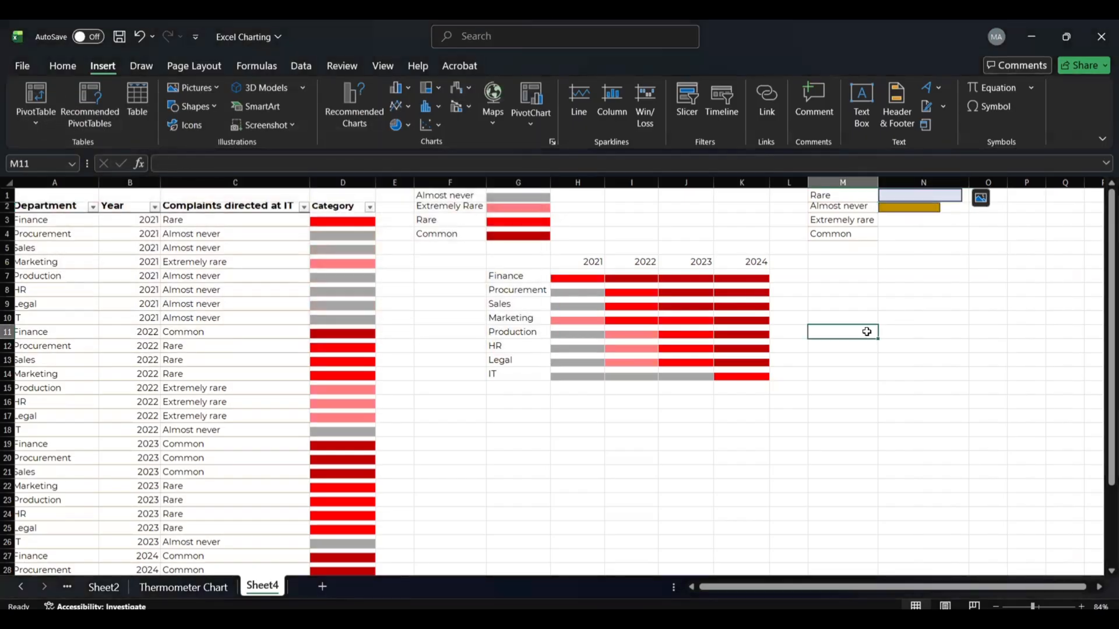
{"action": "left_click", "coordinate": [925, 208]}
{"action": "left_click_drag", "start_coordinate": [969, 184], "coordinate": [983, 184]}
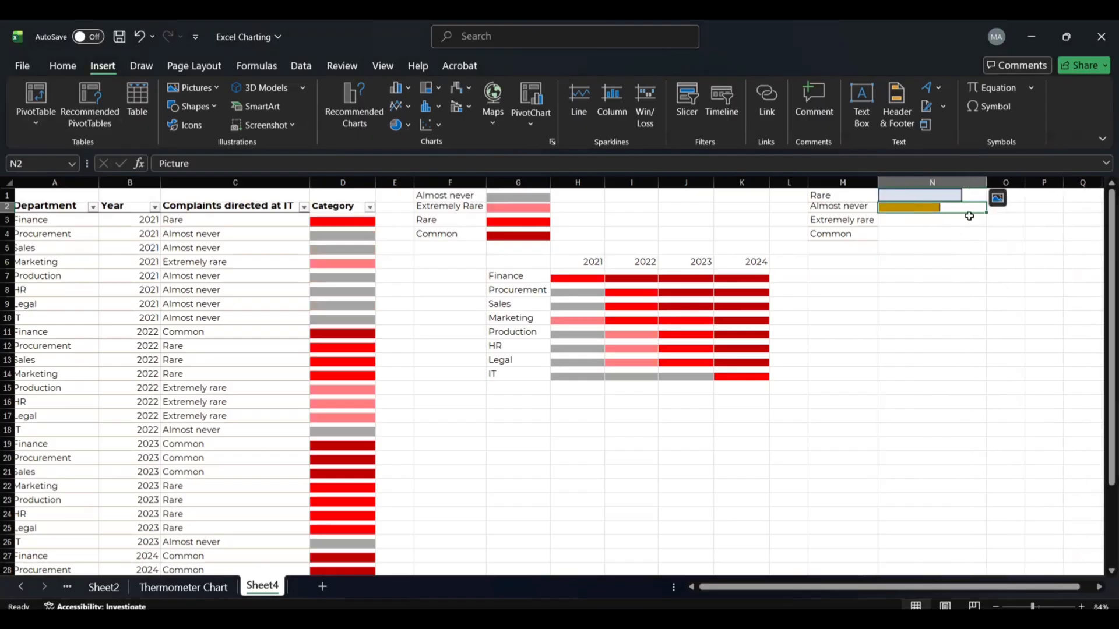
{"action": "left_click", "coordinate": [965, 195]}
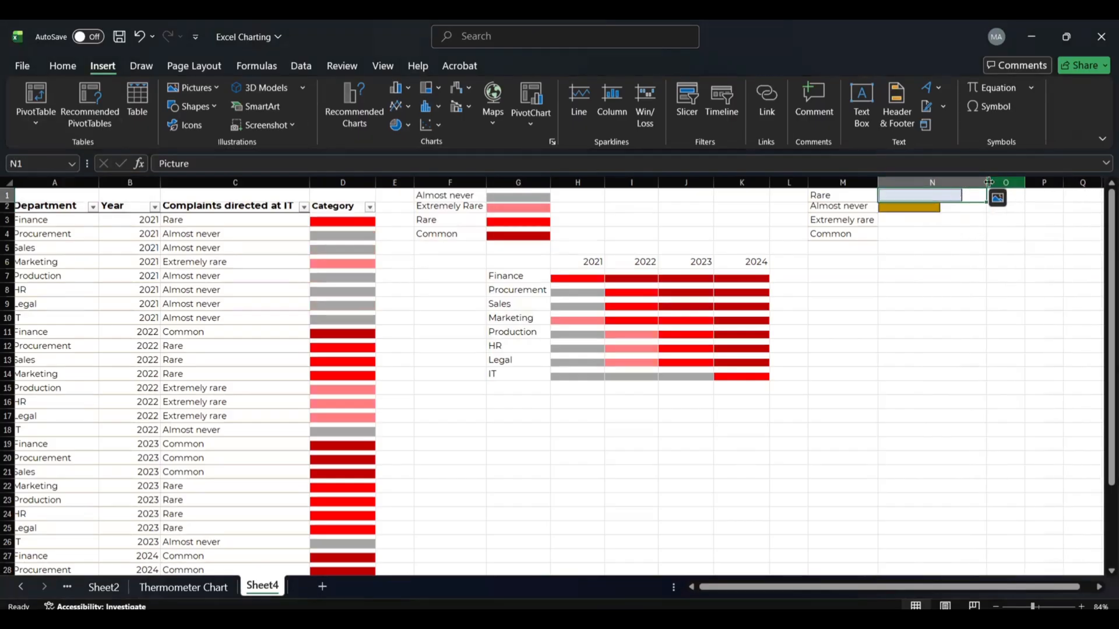
{"action": "left_click_drag", "start_coordinate": [985, 183], "coordinate": [941, 184]}
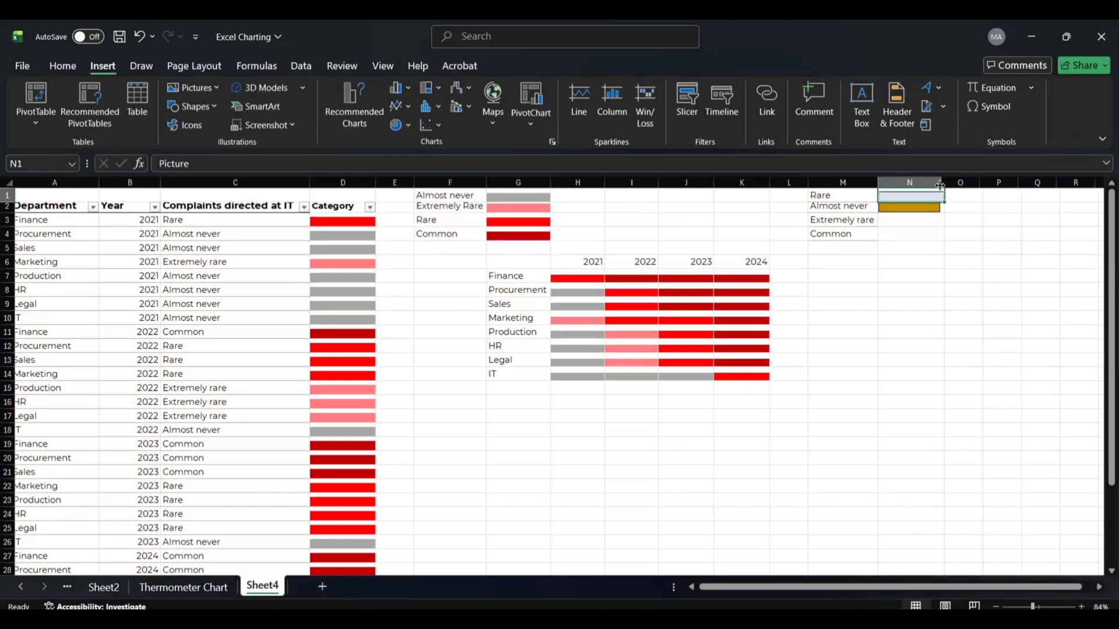
{"action": "left_click", "coordinate": [926, 249]}
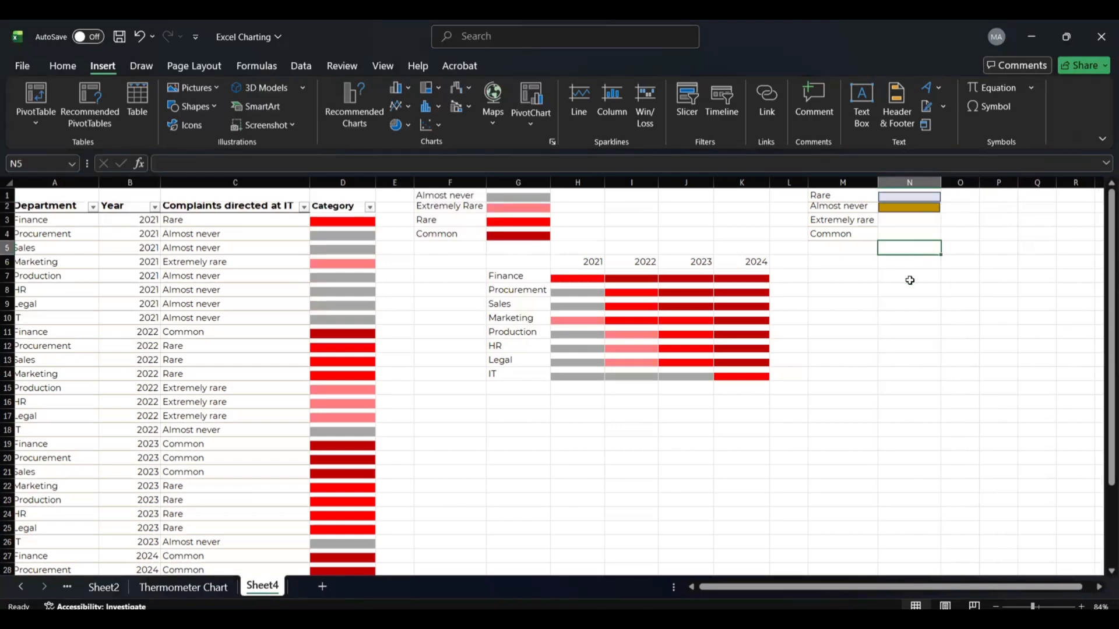
- Place the recent picture Extremely rare inside cell N3, beside its category label
{"action": "left_click", "coordinate": [896, 222]}
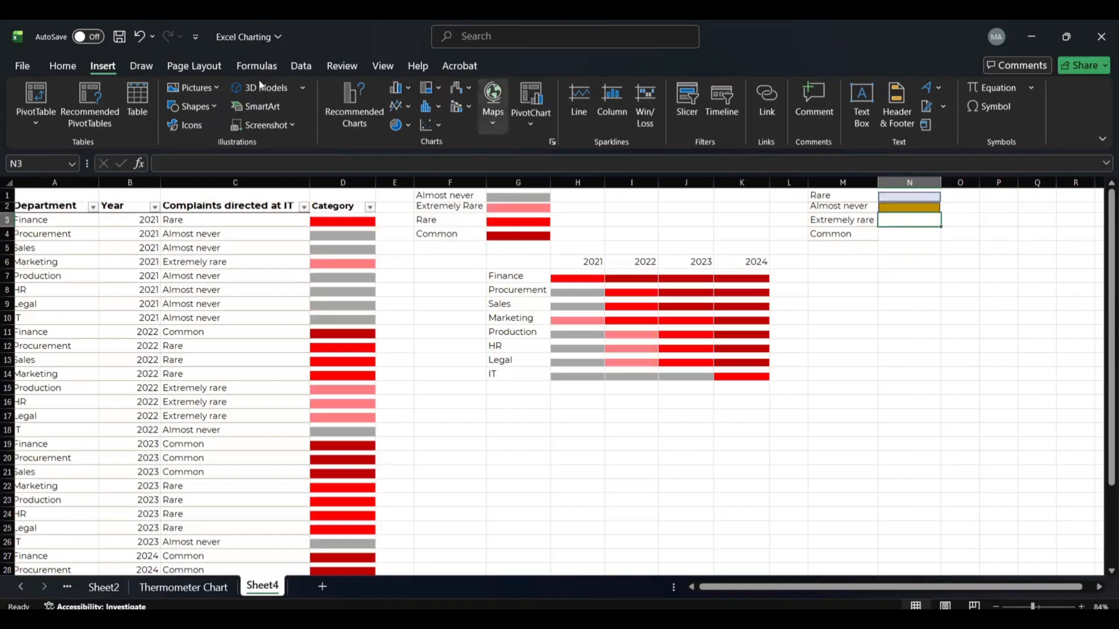
{"action": "left_click", "coordinate": [216, 92]}
{"action": "mouse_move", "coordinate": [221, 106]}
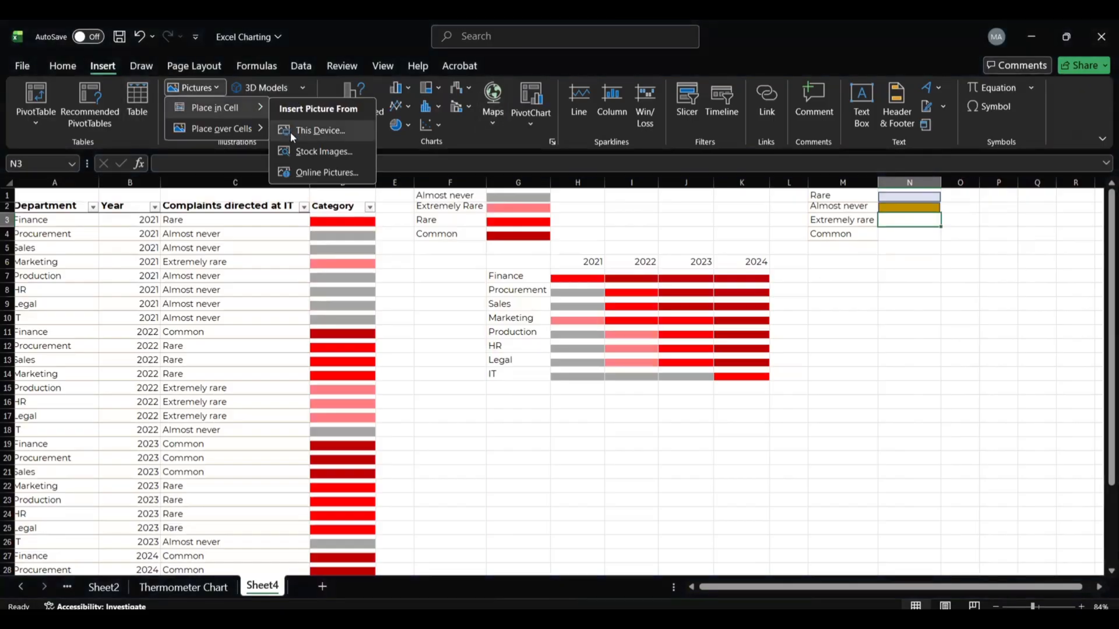
{"action": "left_click", "coordinate": [329, 131]}
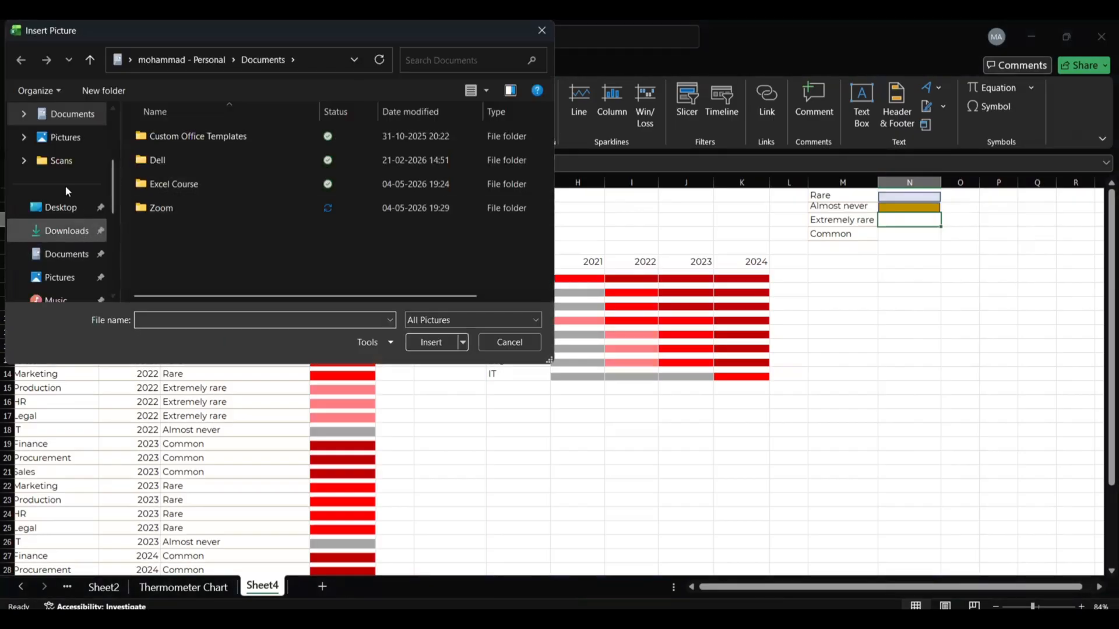
{"action": "left_click", "coordinate": [35, 118]}
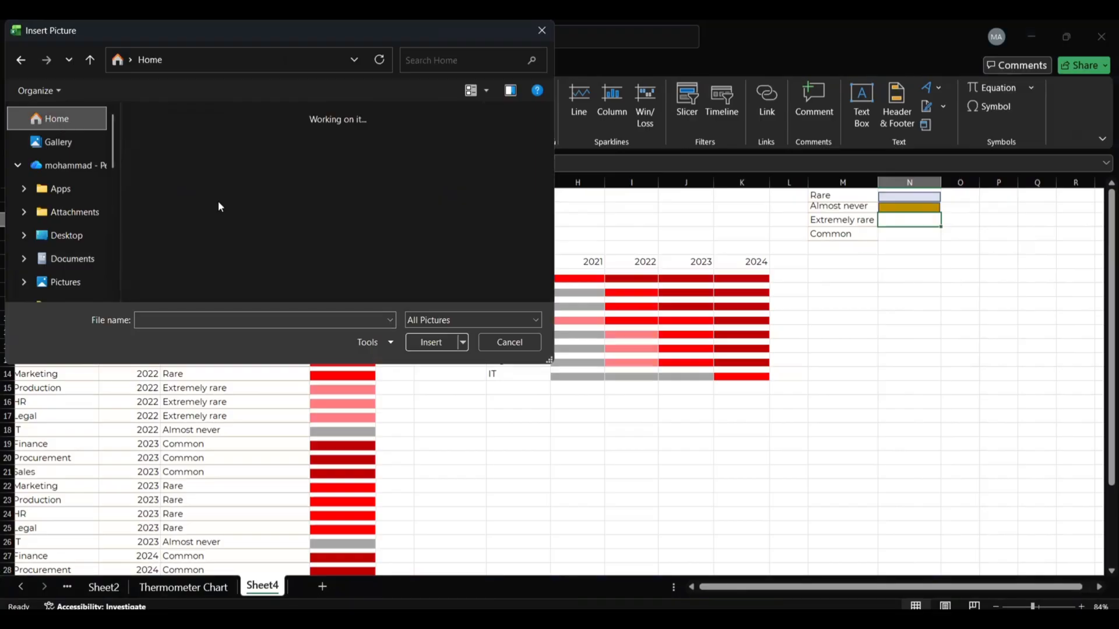
{"action": "left_click", "coordinate": [198, 215]}
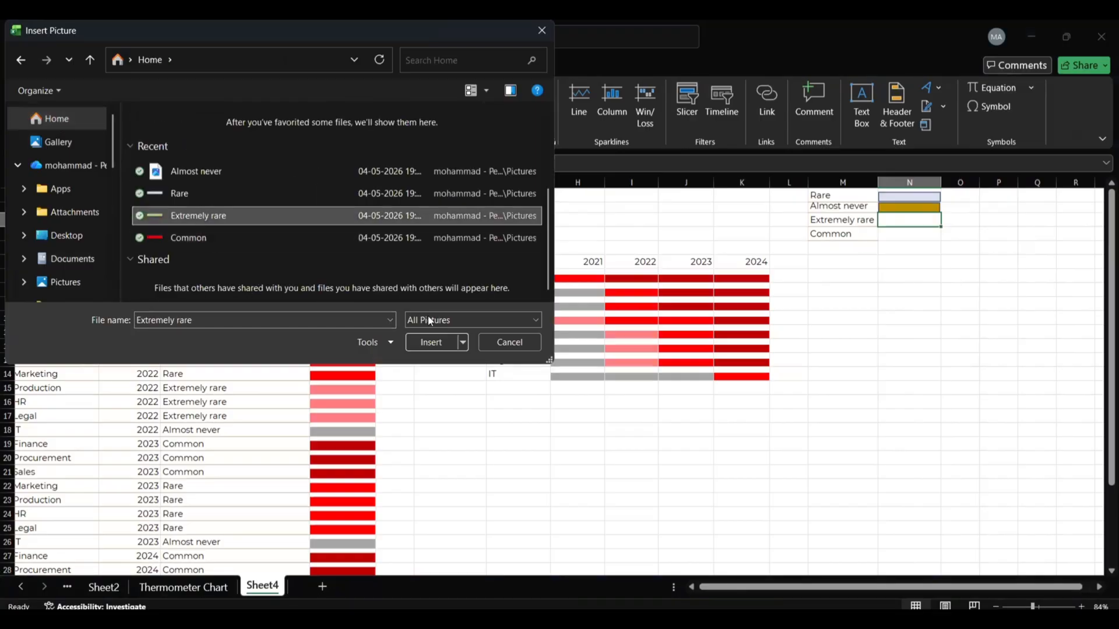
{"action": "left_click", "coordinate": [432, 343]}
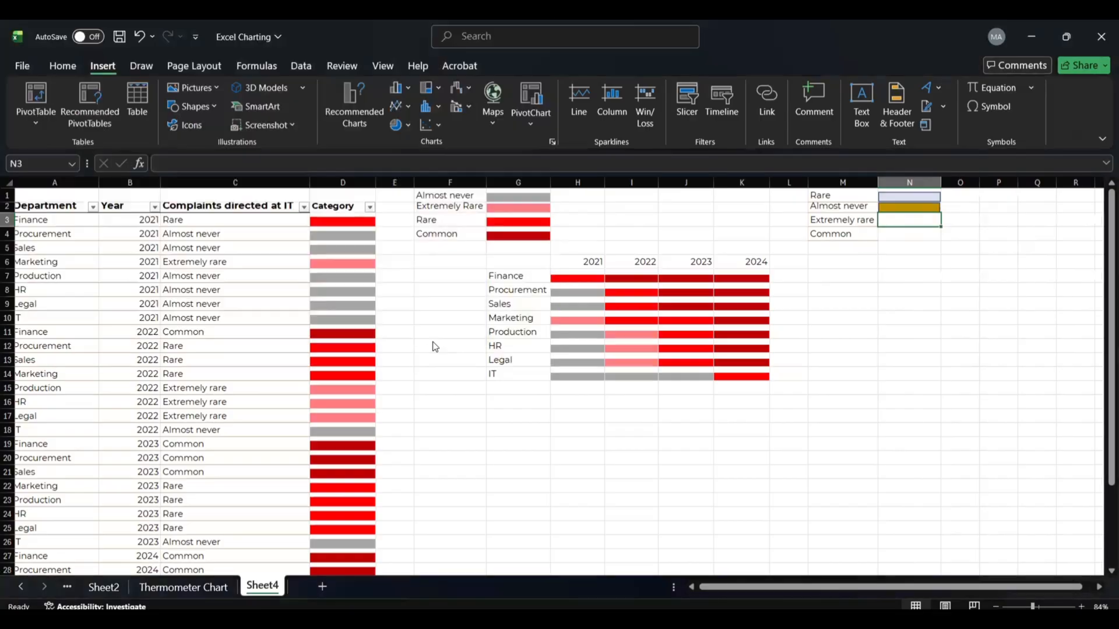
- Place the recent picture Common inside cell N4, beside its category label, and make row 2 slightly taller
{"action": "left_click", "coordinate": [897, 236]}
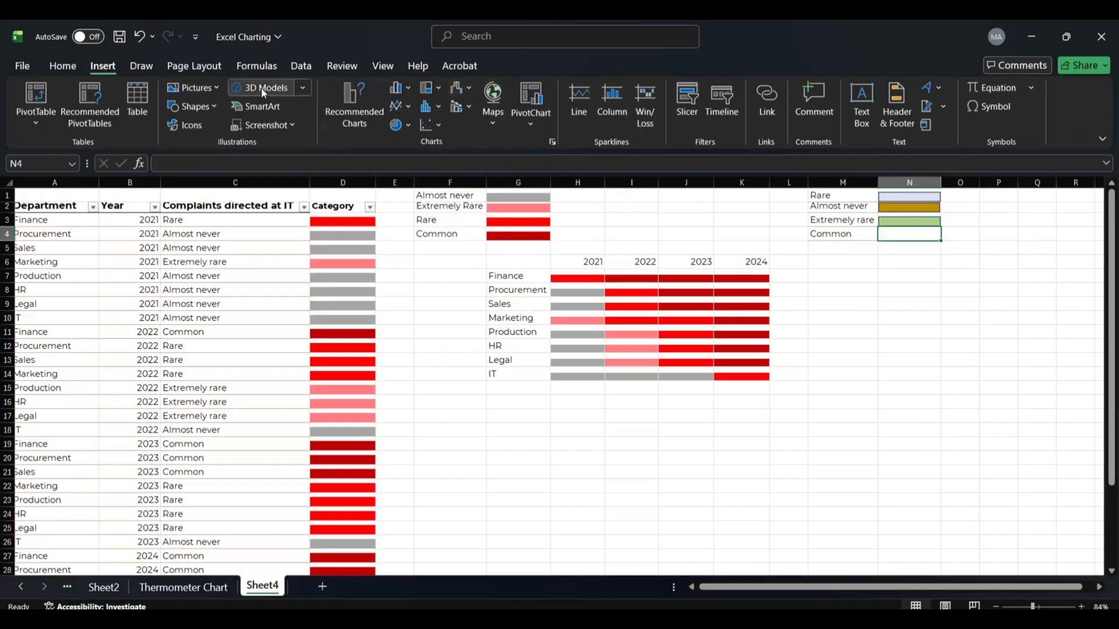
{"action": "left_click", "coordinate": [203, 91]}
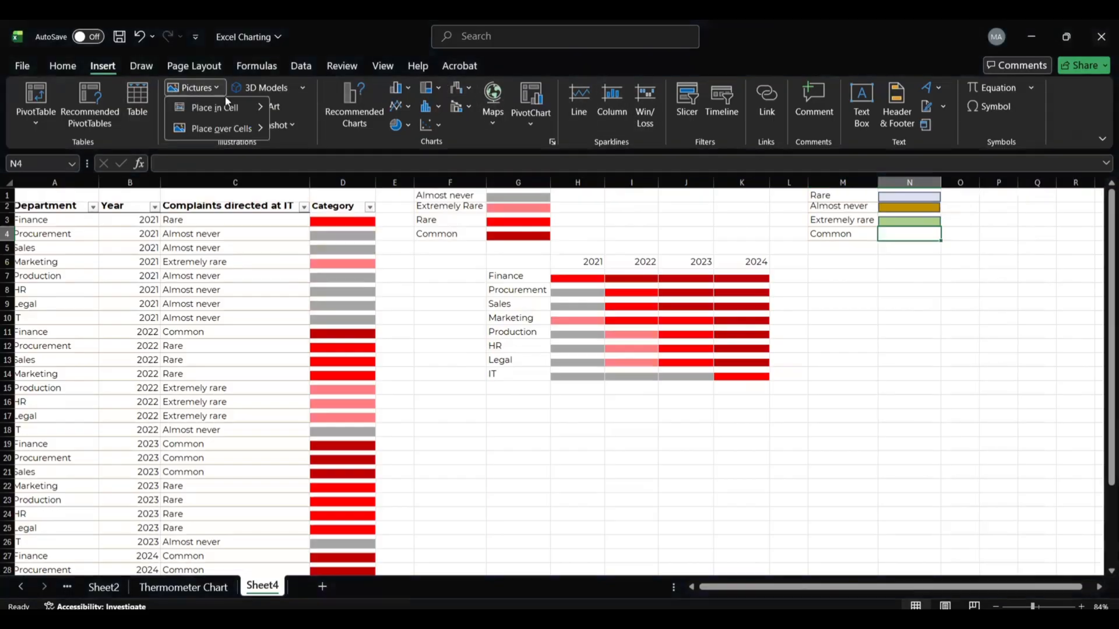
{"action": "mouse_move", "coordinate": [235, 111]}
{"action": "left_click", "coordinate": [314, 130]}
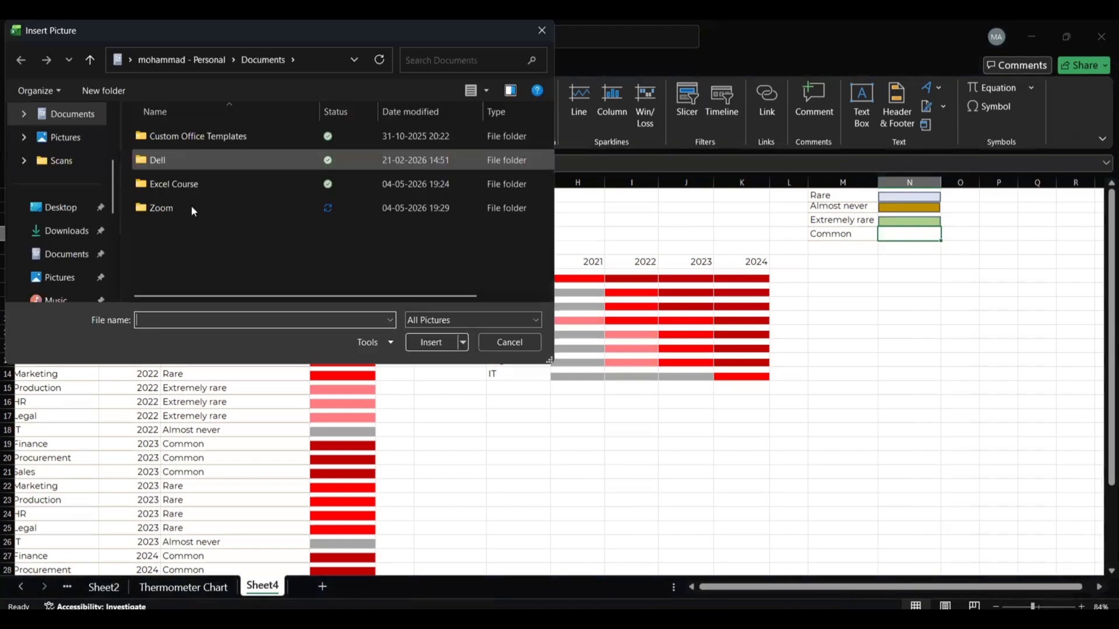
{"action": "scroll", "coordinate": [83, 175], "scroll_direction": "up", "scroll_amount": 3}
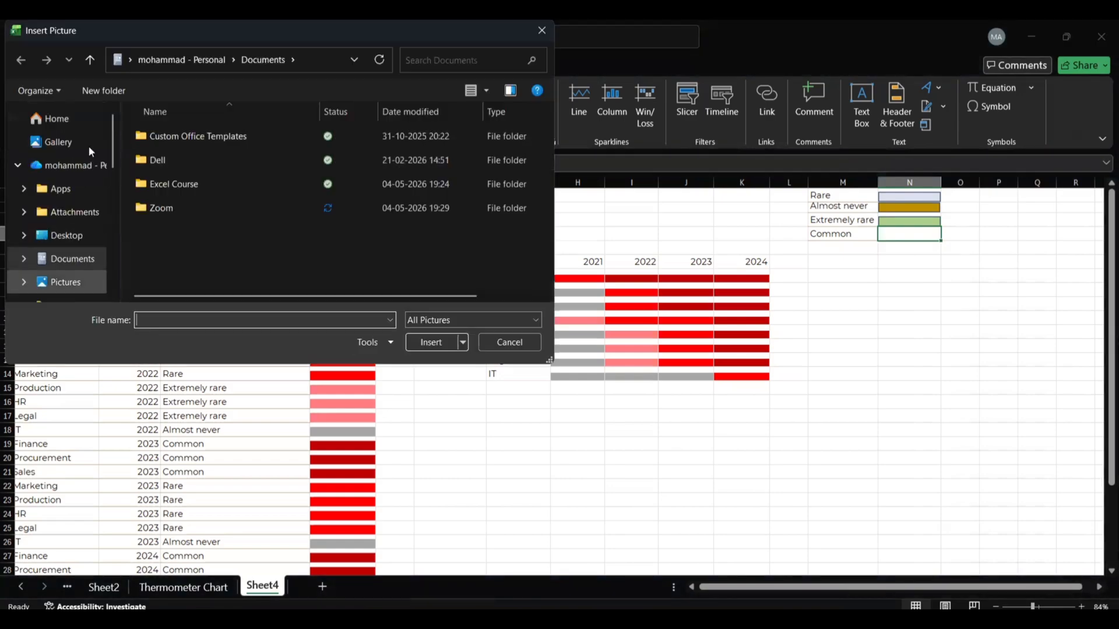
{"action": "left_click", "coordinate": [55, 119]}
{"action": "scroll", "coordinate": [199, 205], "scroll_direction": "down", "scroll_amount": 5}
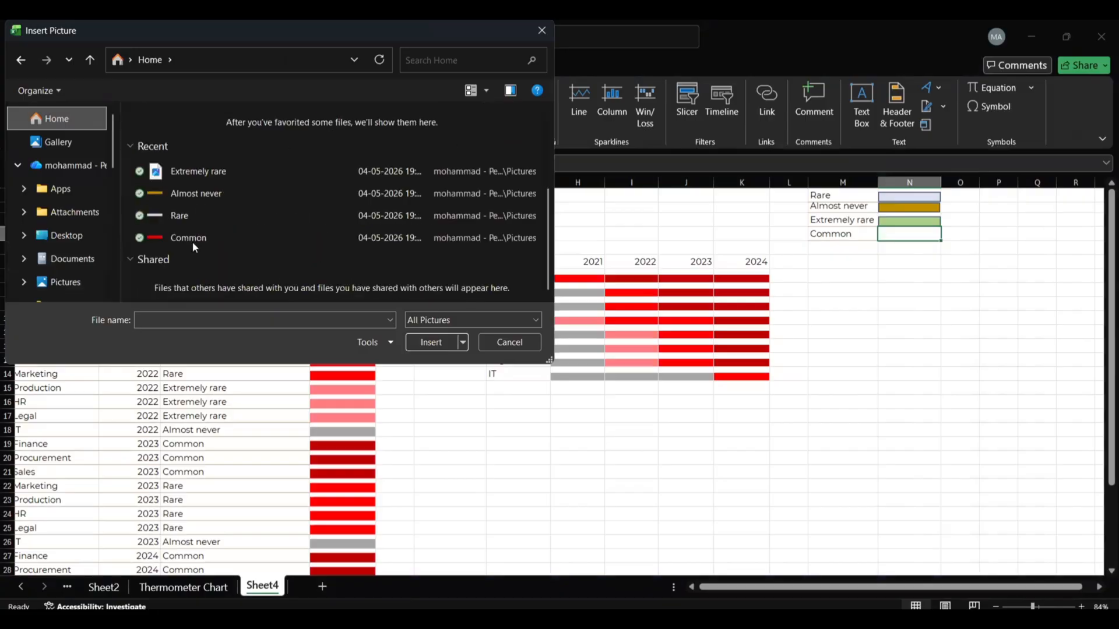
{"action": "left_click", "coordinate": [192, 237]}
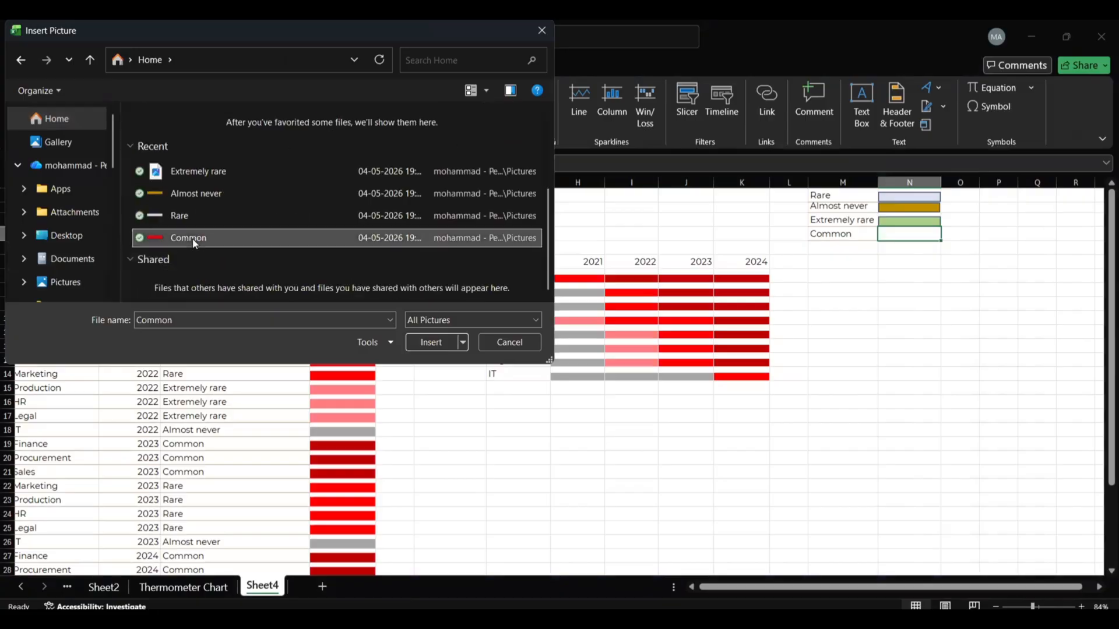
{"action": "left_click", "coordinate": [428, 342]}
{"action": "left_click", "coordinate": [904, 346]}
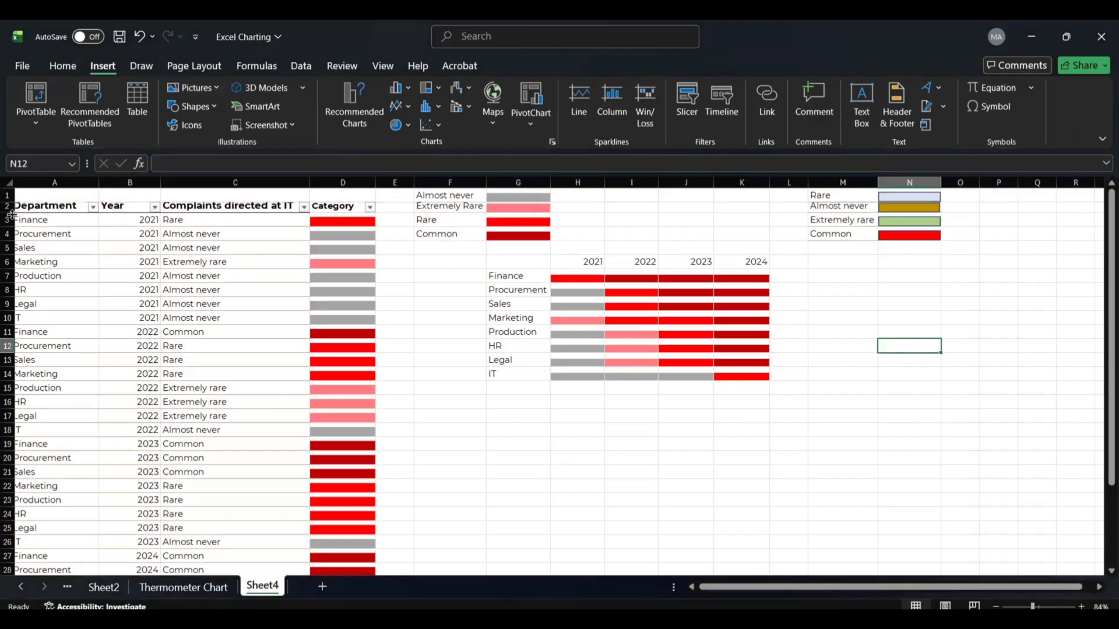
{"action": "left_click_drag", "start_coordinate": [8, 213], "coordinate": [9, 216]}
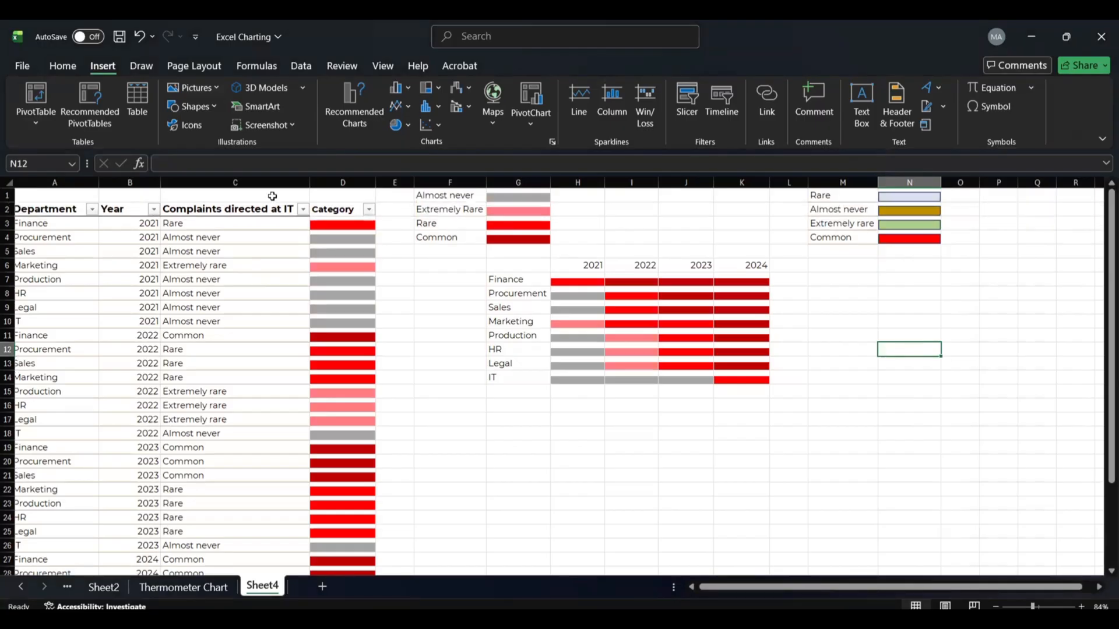
{"action": "left_click", "coordinate": [828, 310]}
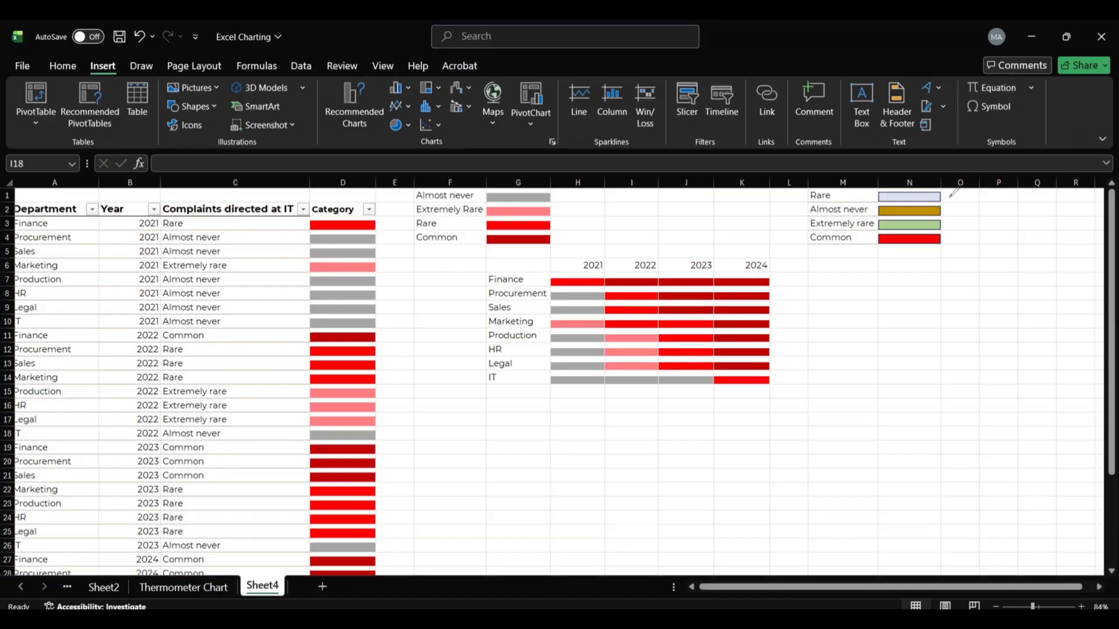
{"action": "left_click_drag", "start_coordinate": [946, 198], "coordinate": [960, 201]}
{"action": "mouse_move", "coordinate": [840, 192]}
{"action": "left_mouse_down"}
{"action": "mouse_move", "coordinate": [798, 190]}
{"action": "mouse_move", "coordinate": [812, 202]}
{"action": "mouse_move", "coordinate": [840, 191]}
{"action": "left_mouse_up"}
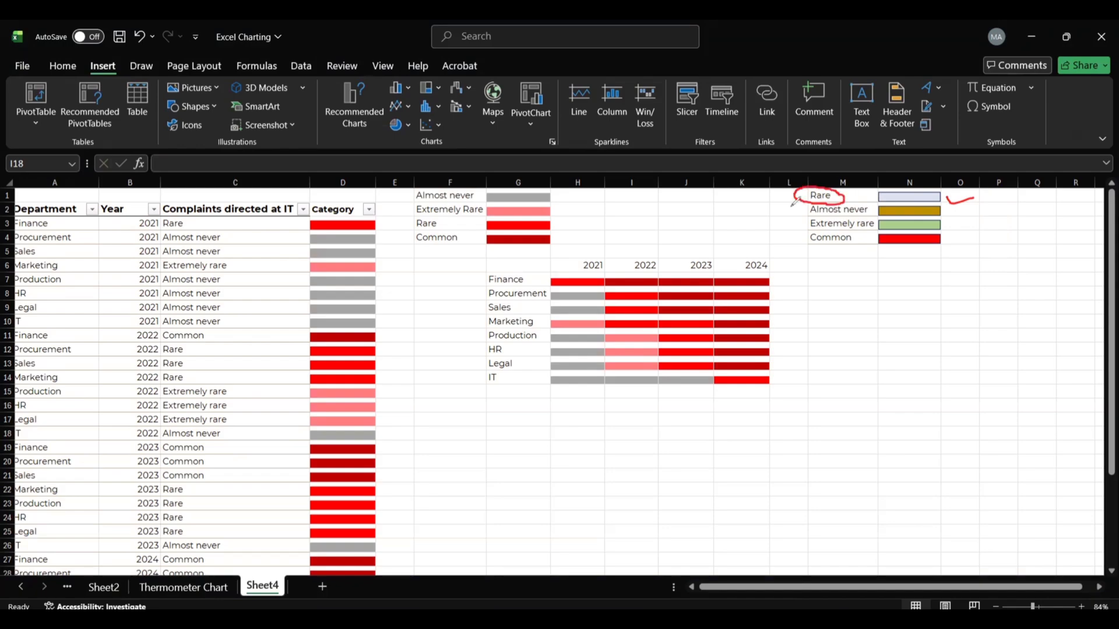
{"action": "left_click_drag", "start_coordinate": [811, 200], "coordinate": [781, 209]}
{"action": "left_click_drag", "start_coordinate": [898, 198], "coordinate": [917, 194]}
{"action": "left_click_drag", "start_coordinate": [811, 216], "coordinate": [905, 215]}
{"action": "left_click_drag", "start_coordinate": [812, 228], "coordinate": [916, 223]}
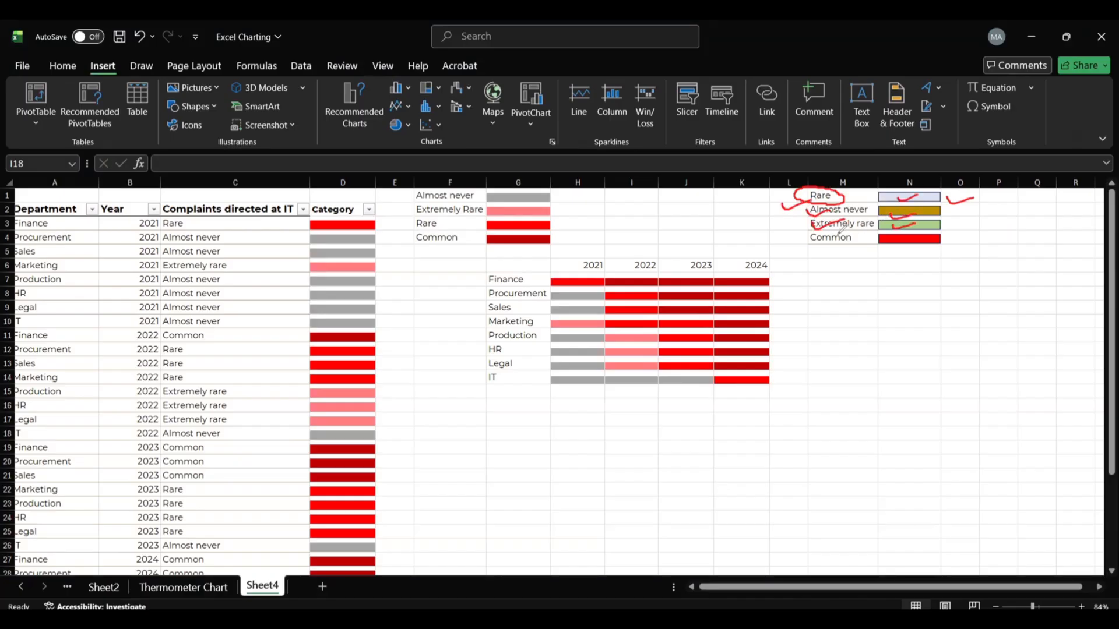
{"action": "left_click_drag", "start_coordinate": [822, 240], "coordinate": [854, 235]}
{"action": "mouse_move", "coordinate": [188, 218]}
{"action": "left_mouse_down"}
{"action": "mouse_move", "coordinate": [152, 221]}
{"action": "mouse_move", "coordinate": [198, 226]}
{"action": "mouse_move", "coordinate": [190, 215]}
{"action": "left_mouse_up"}
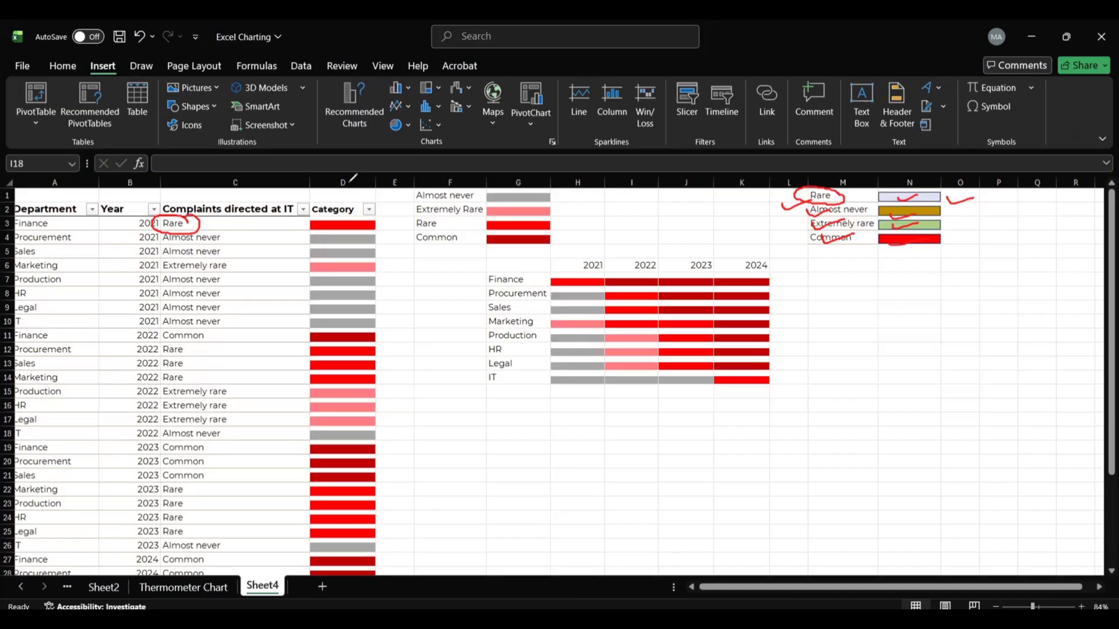
{"action": "left_click_drag", "start_coordinate": [348, 185], "coordinate": [342, 209]}
{"action": "left_click_drag", "start_coordinate": [209, 223], "coordinate": [271, 227]}
{"action": "left_click_drag", "start_coordinate": [265, 223], "coordinate": [265, 246]}
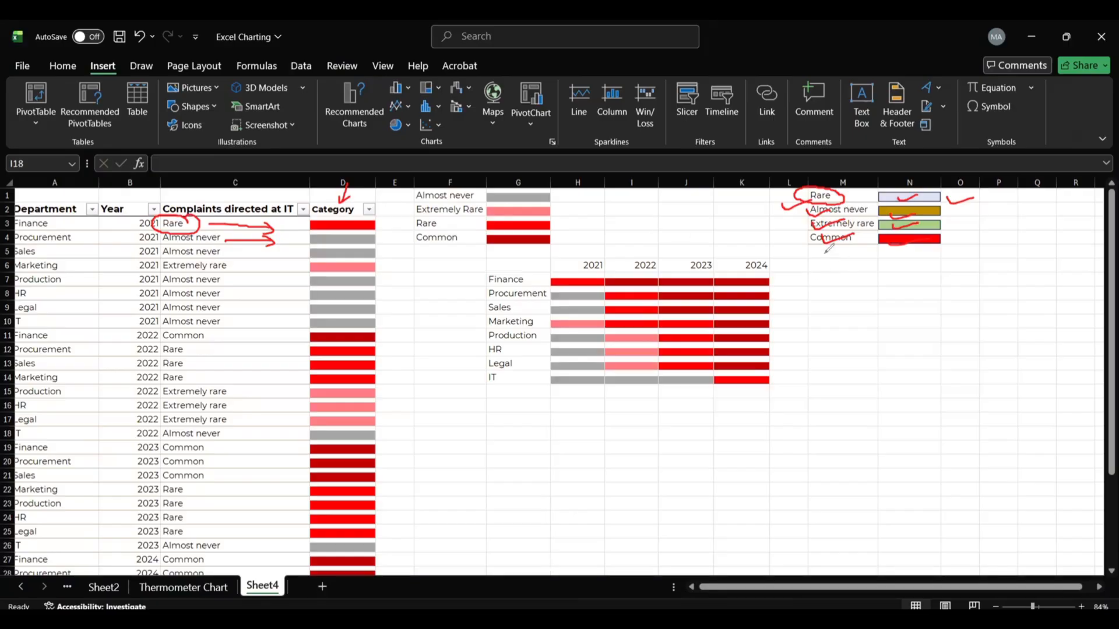
{"action": "mouse_move", "coordinate": [825, 252]}
{"action": "left_mouse_down"}
{"action": "mouse_move", "coordinate": [850, 269]}
{"action": "mouse_move", "coordinate": [958, 192]}
{"action": "mouse_move", "coordinate": [771, 210]}
{"action": "mouse_move", "coordinate": [855, 270]}
{"action": "left_mouse_up"}
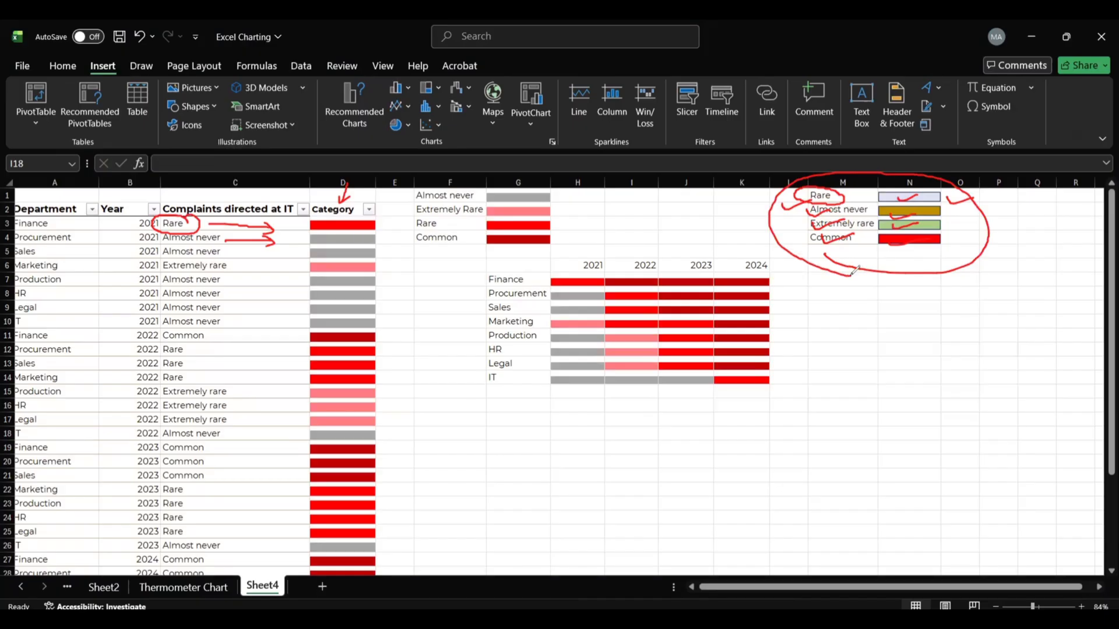
{"action": "key", "text": "ctrl+z"}
{"action": "key", "text": "ctrl+z"}
{"action": "key", "text": "ctrl+z"}
{"action": "key", "text": "ctrl+z"}
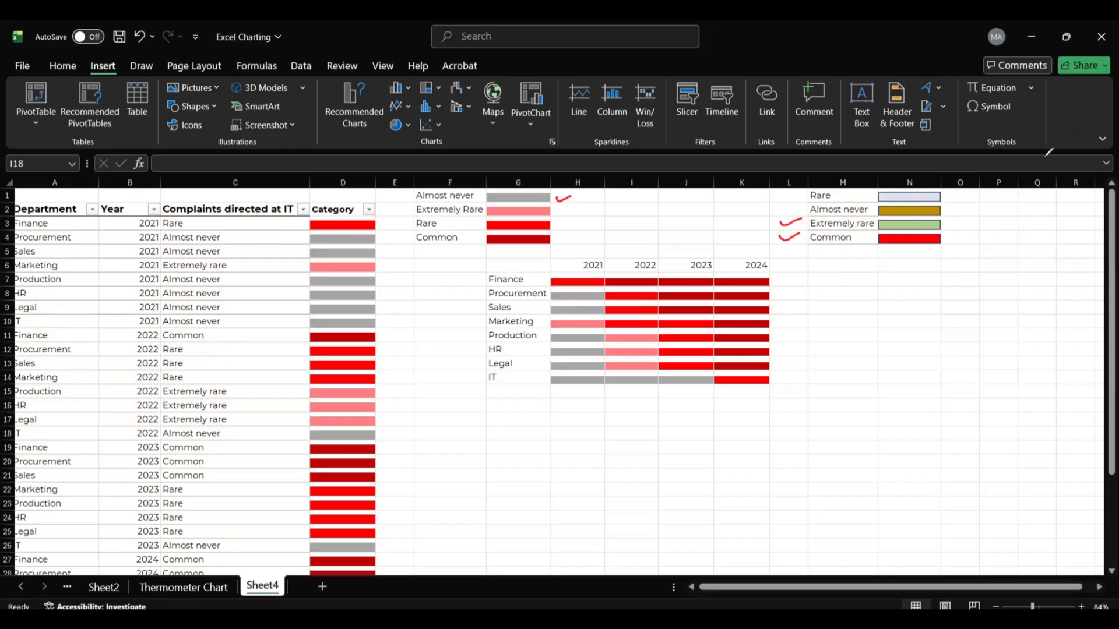
- Insert a new column before column E and enter the header Category 2 in cell E2
{"action": "right_click", "coordinate": [402, 183]}
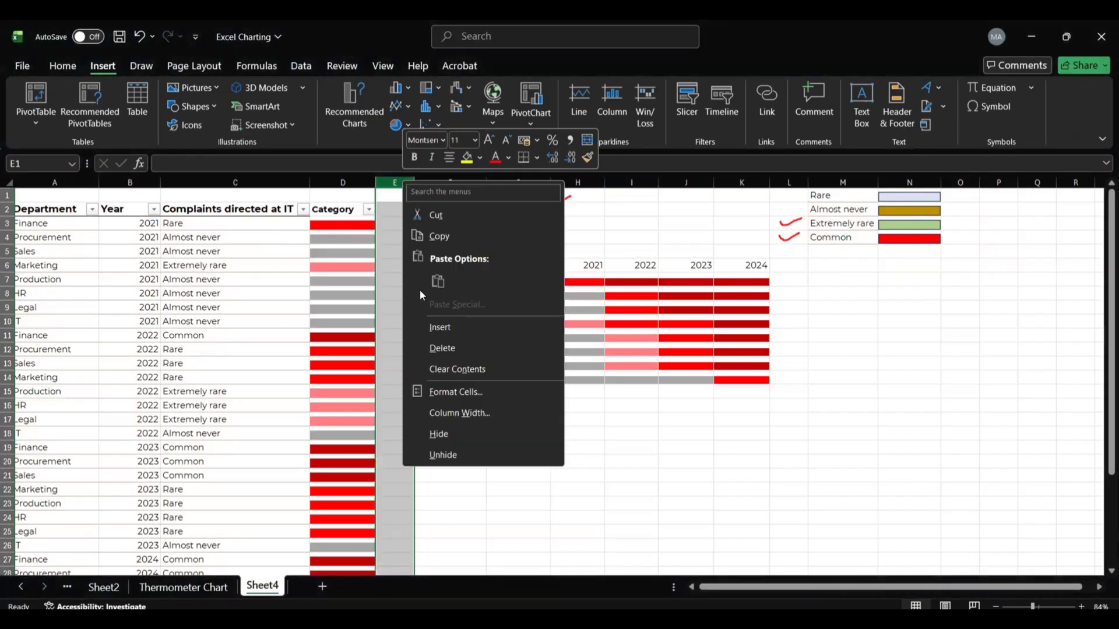
{"action": "left_click", "coordinate": [451, 325]}
{"action": "left_click", "coordinate": [396, 212]}
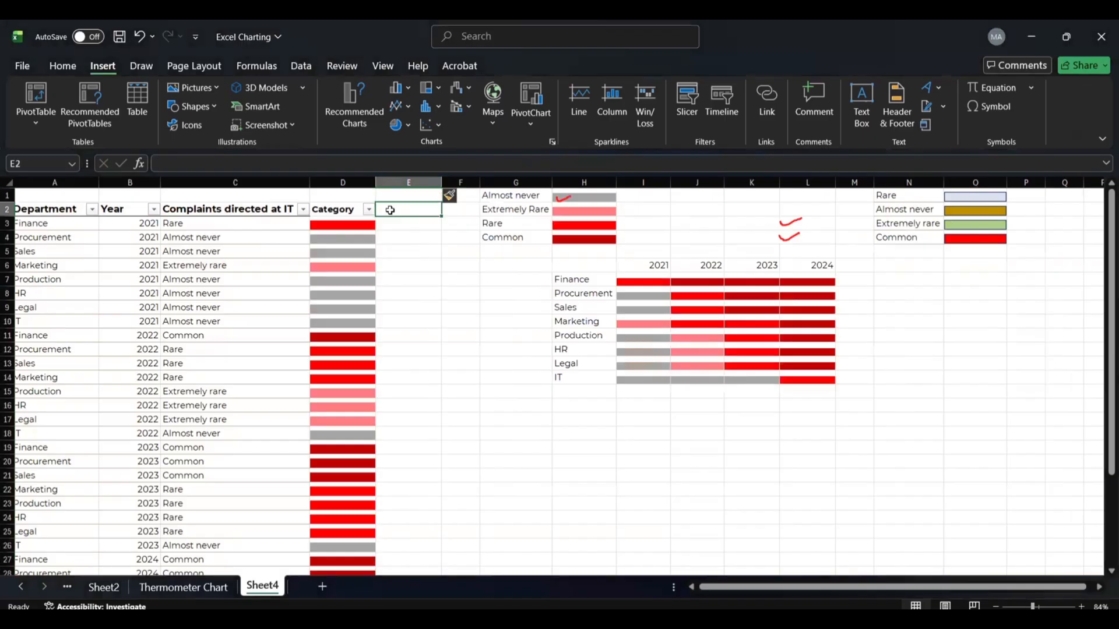
{"action": "type", "text": "Catego"}
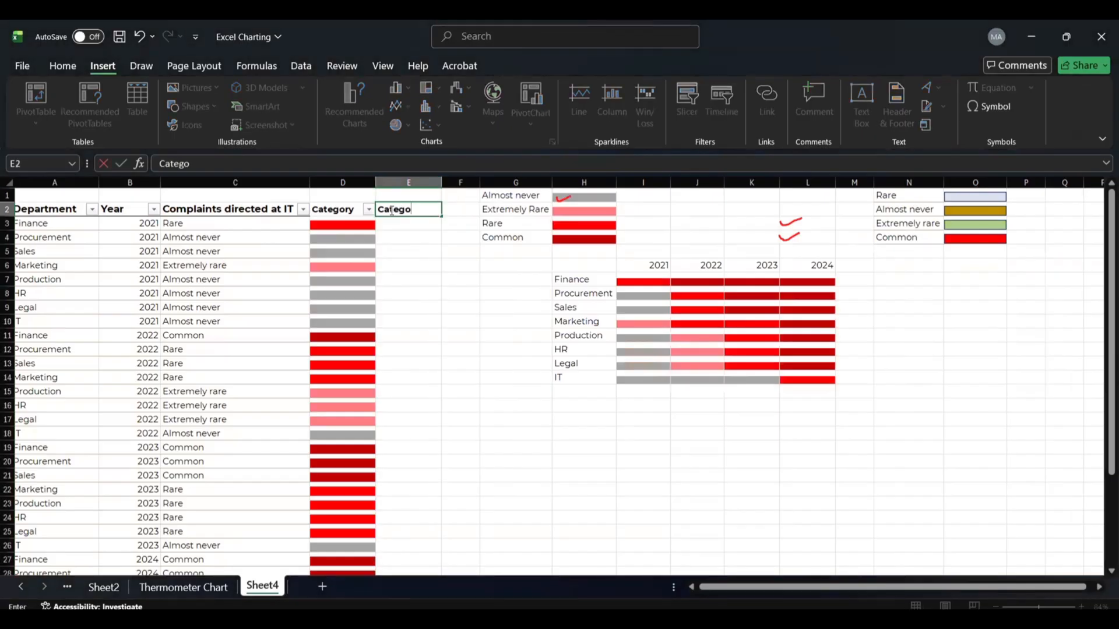
{"action": "type", "text": "ry 2"}
{"action": "key", "text": "Return"}
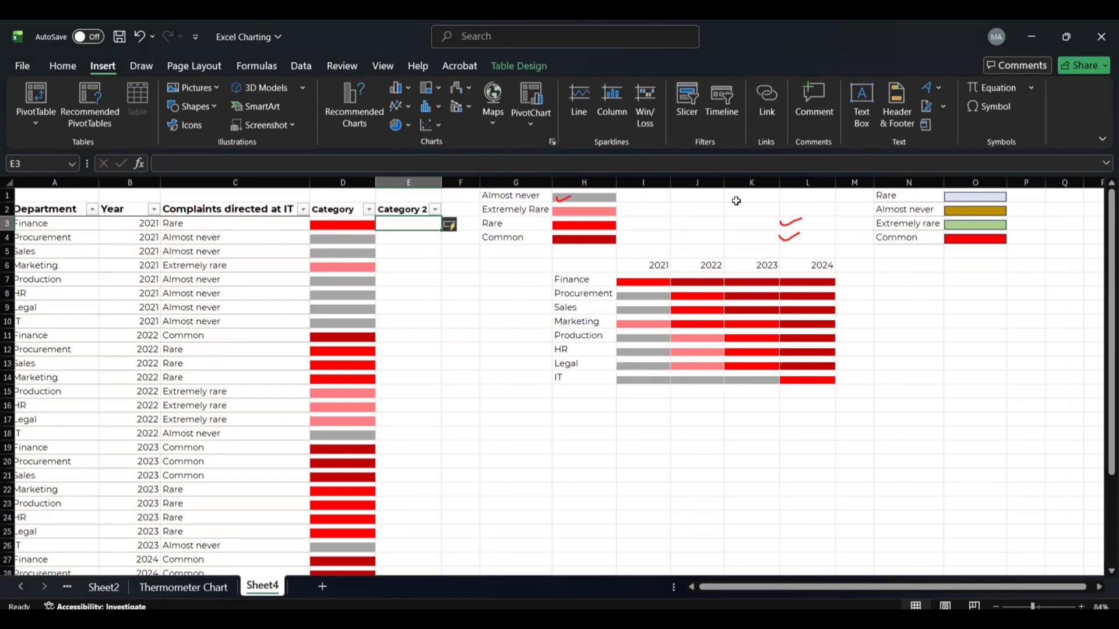
{"action": "left_click", "coordinate": [964, 199]}
{"action": "key", "text": "ctrl+c"}
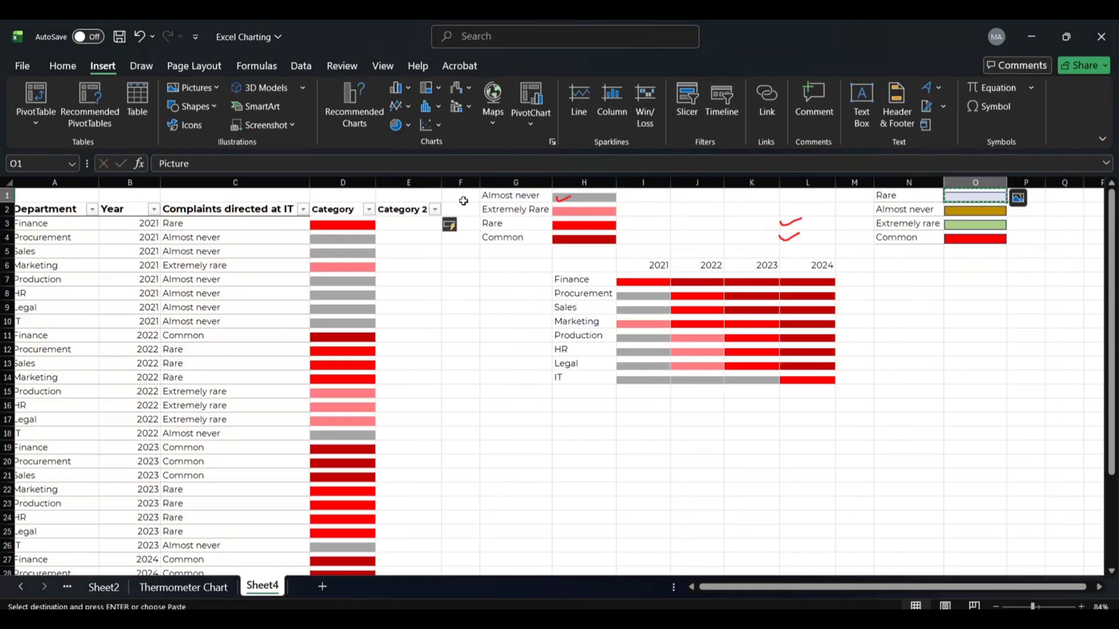
{"action": "left_click", "coordinate": [402, 228]}
{"action": "key", "text": "ctrl+v"}
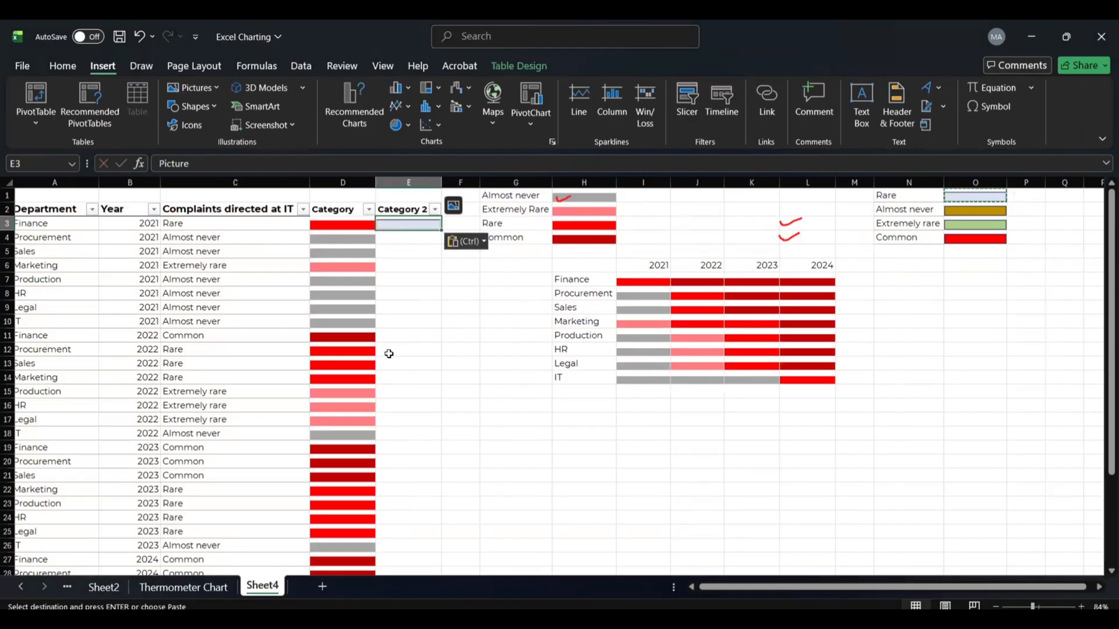
{"action": "scroll", "coordinate": [389, 354], "scroll_direction": "down", "scroll_amount": 3}
{"action": "scroll", "coordinate": [389, 353], "scroll_direction": "down", "scroll_amount": 4}
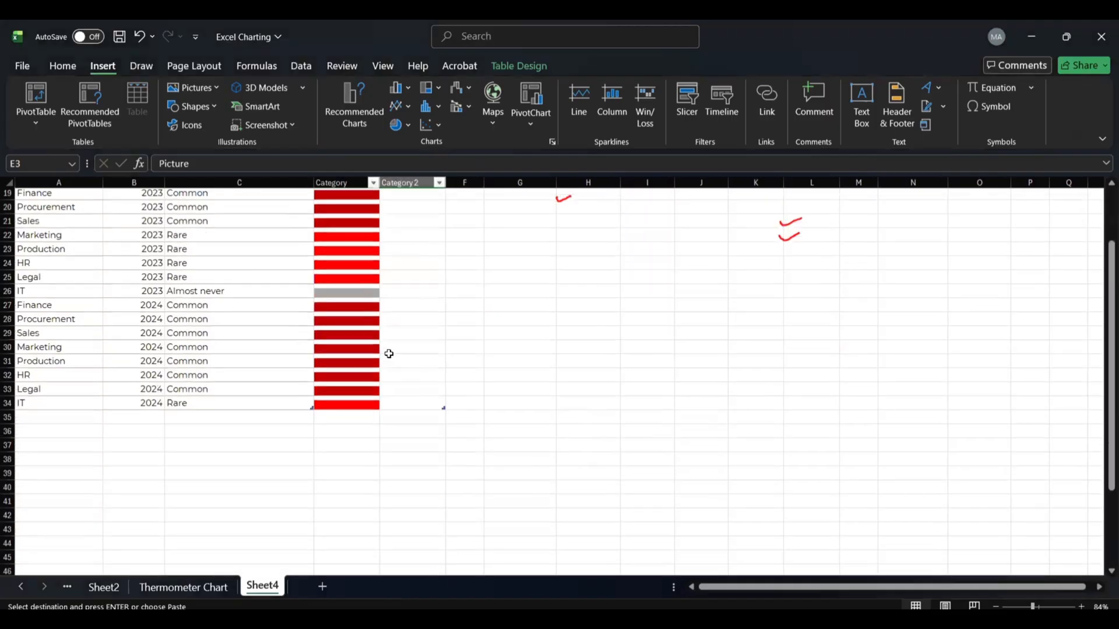
{"action": "scroll", "coordinate": [315, 393], "scroll_direction": "up", "scroll_amount": 6}
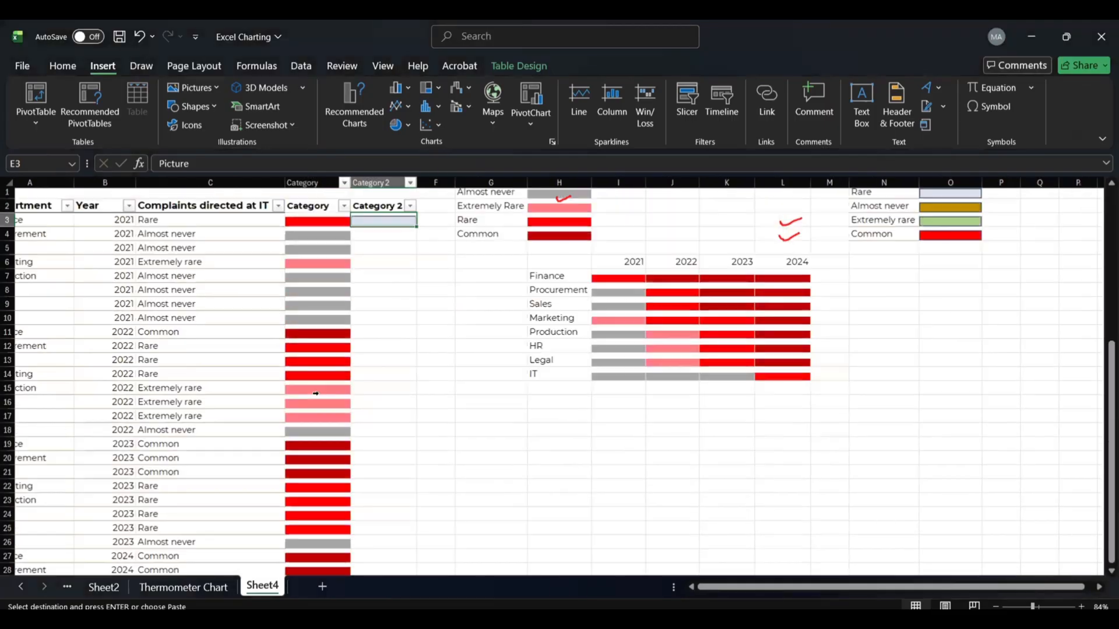
{"action": "scroll", "coordinate": [315, 393], "scroll_direction": "right", "scroll_amount": 2}
{"action": "scroll", "coordinate": [495, 383], "scroll_direction": "left", "scroll_amount": 2}
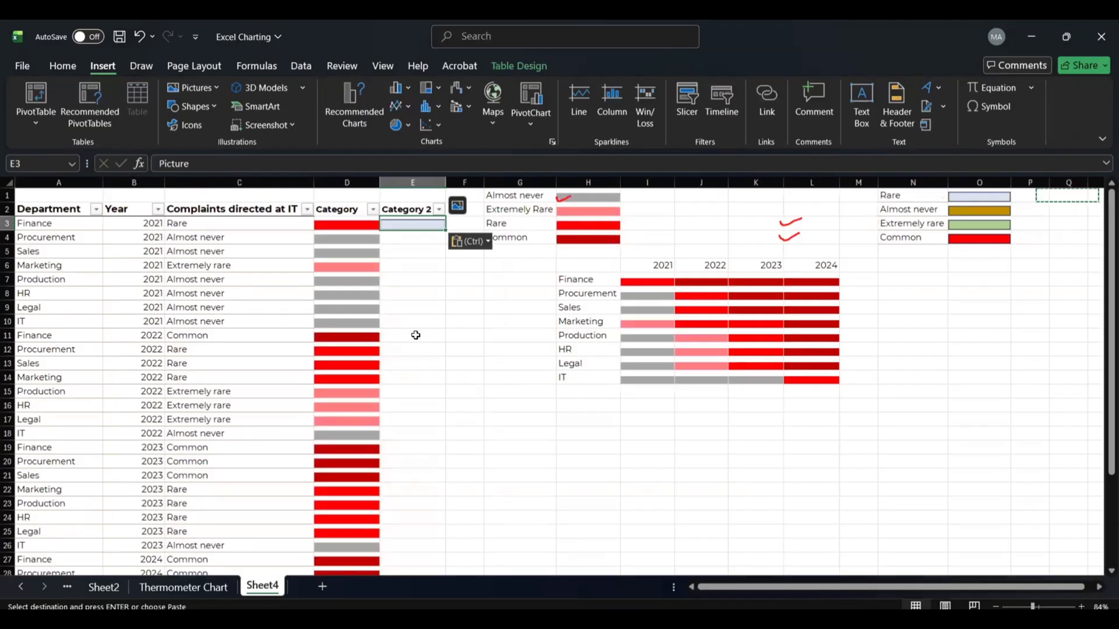
{"action": "key", "text": "ctrl"}
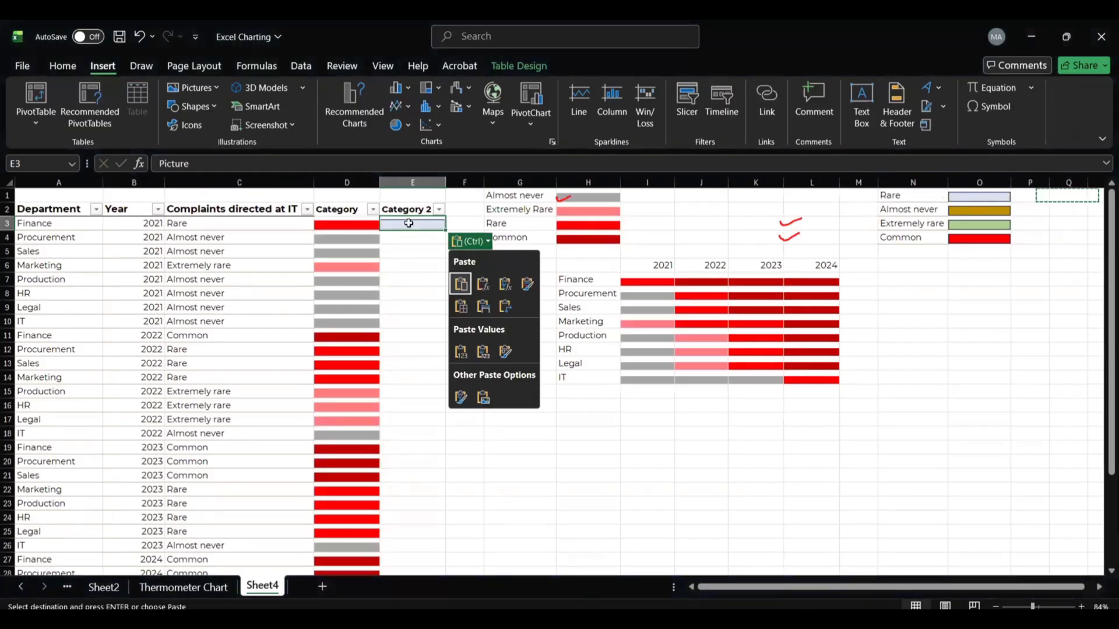
{"action": "left_click", "coordinate": [409, 223]}
{"action": "key", "text": "ctrl+z"}
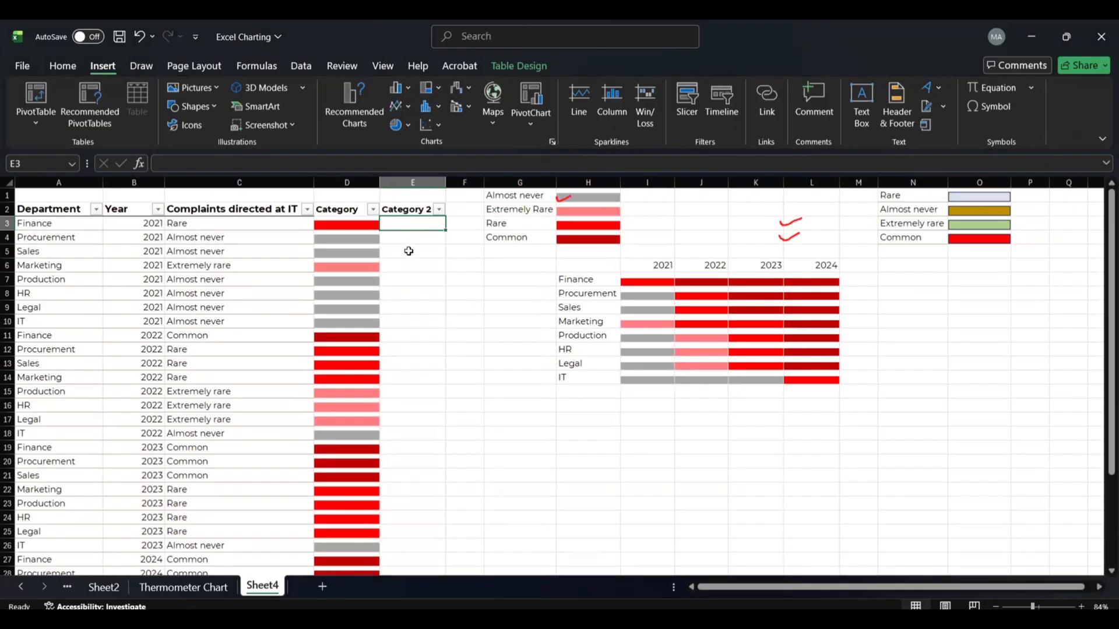
- Fill the Category 2 column from E3 with =XLOOKUP(Table1[@[Complaints directed at IT Helpdesk]],$N$1:$N$4,$O$1:$O$4)
{"action": "type", "text": "="}
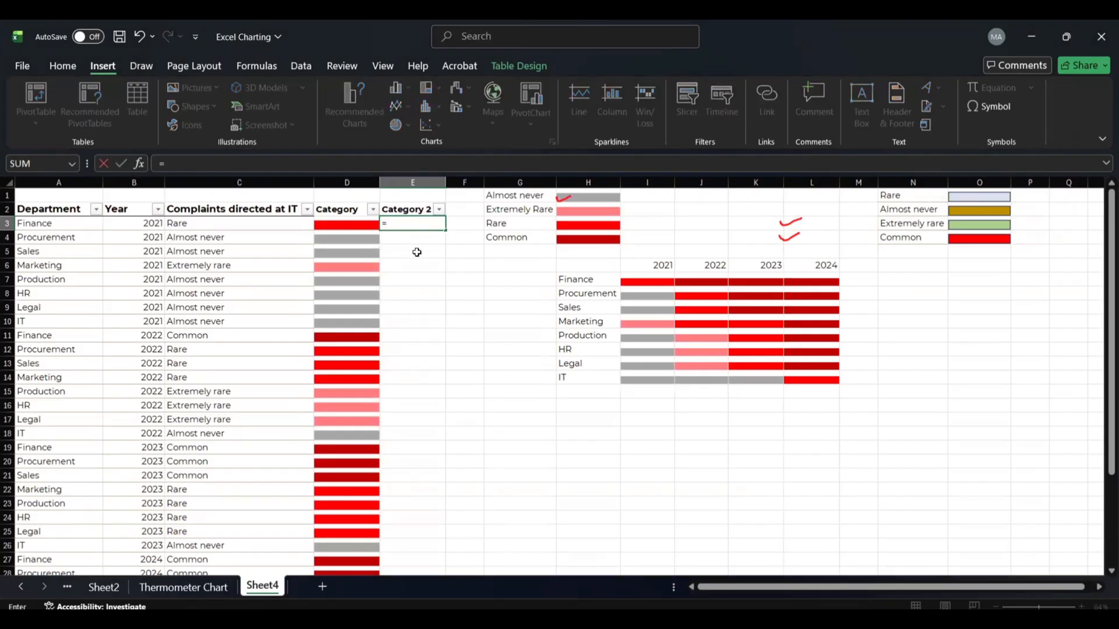
{"action": "type", "text": "xl"}
{"action": "key", "text": "Tab"}
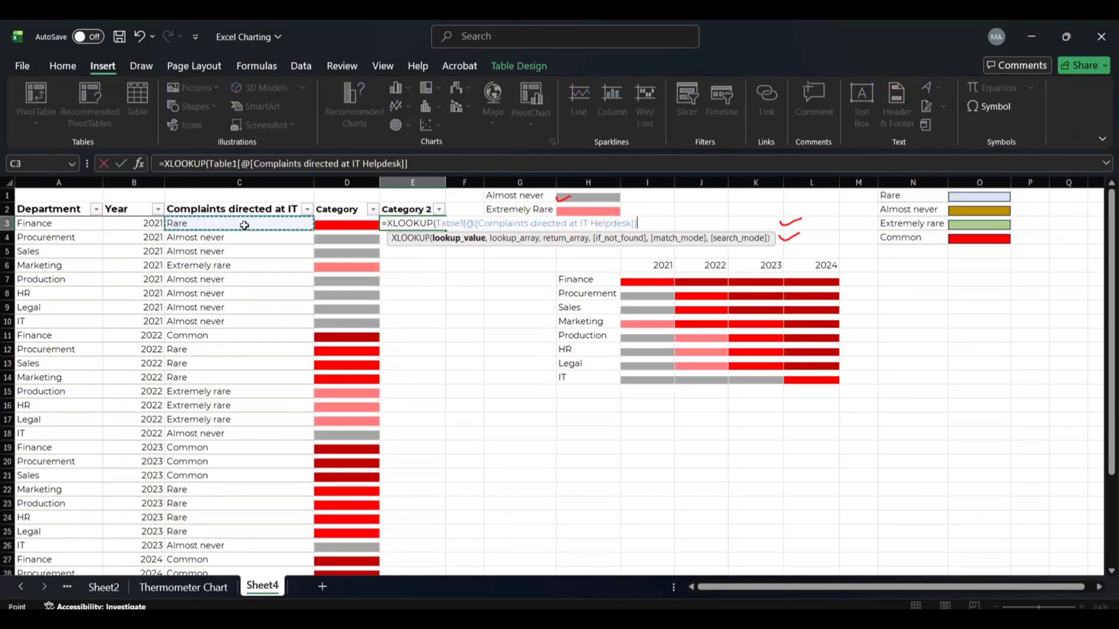
{"action": "type", "text": ","}
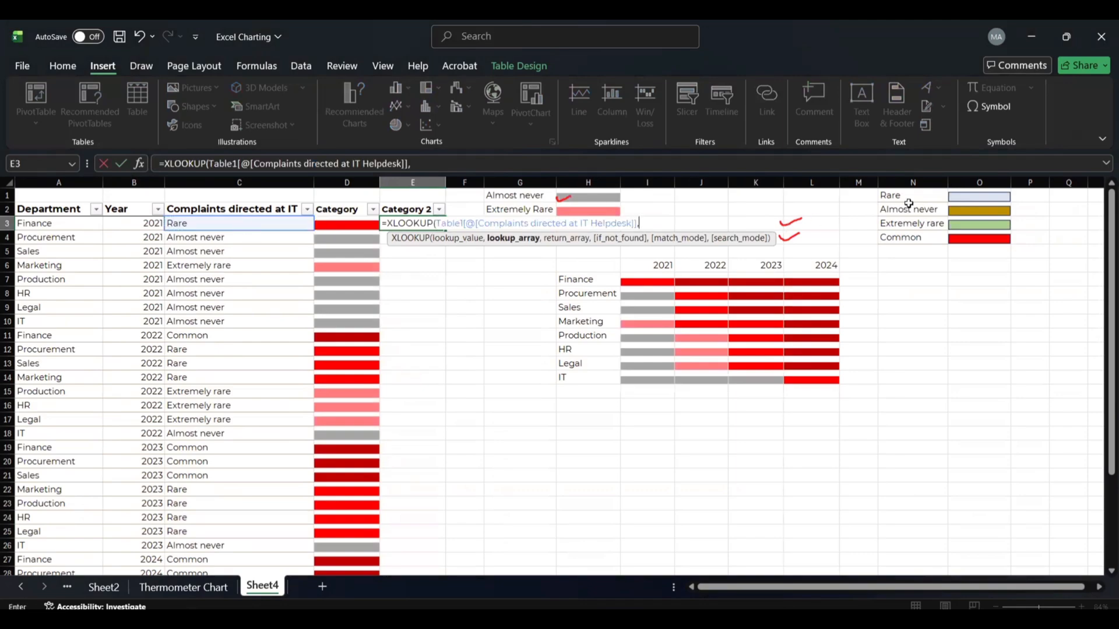
{"action": "left_click_drag", "start_coordinate": [909, 195], "coordinate": [916, 236]}
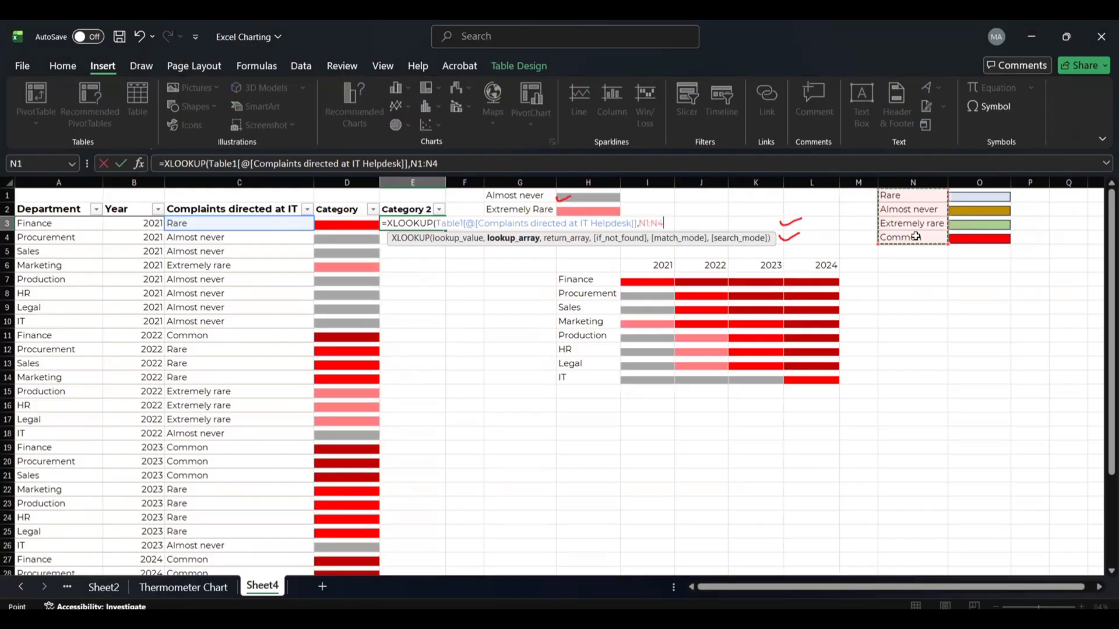
{"action": "key", "text": "F4"}
{"action": "type", "text": ","}
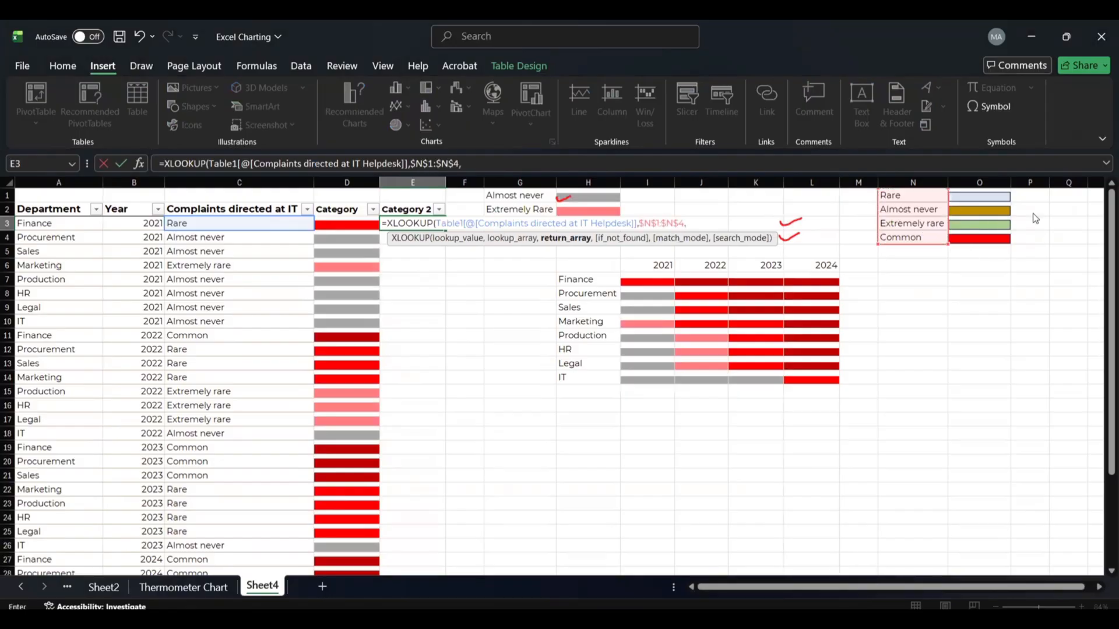
{"action": "left_click_drag", "start_coordinate": [969, 191], "coordinate": [977, 239]}
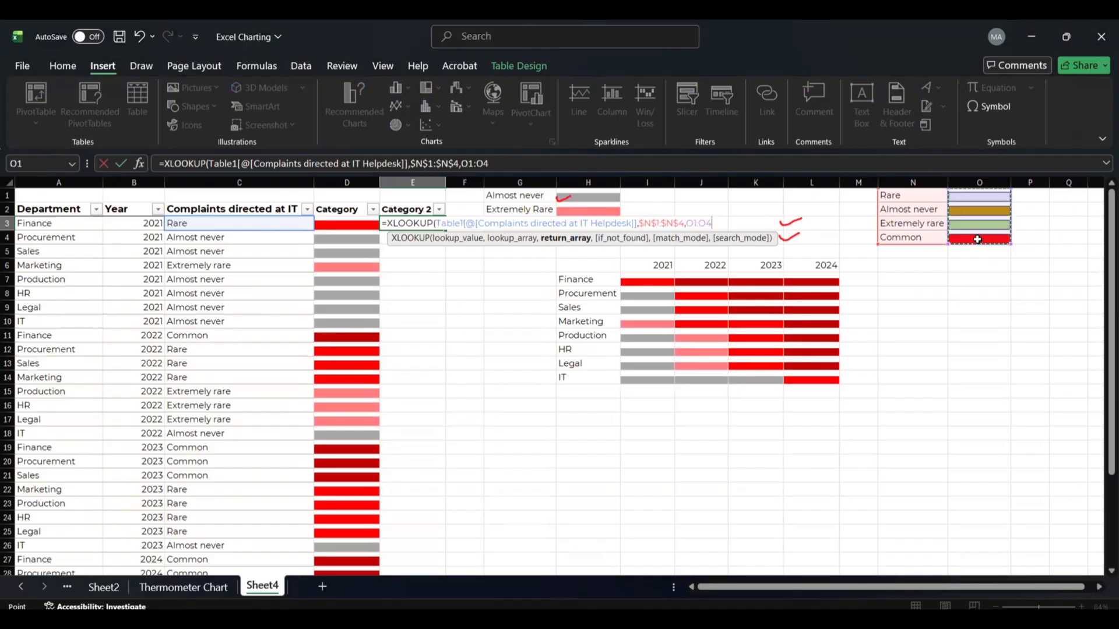
{"action": "key", "text": "F4"}
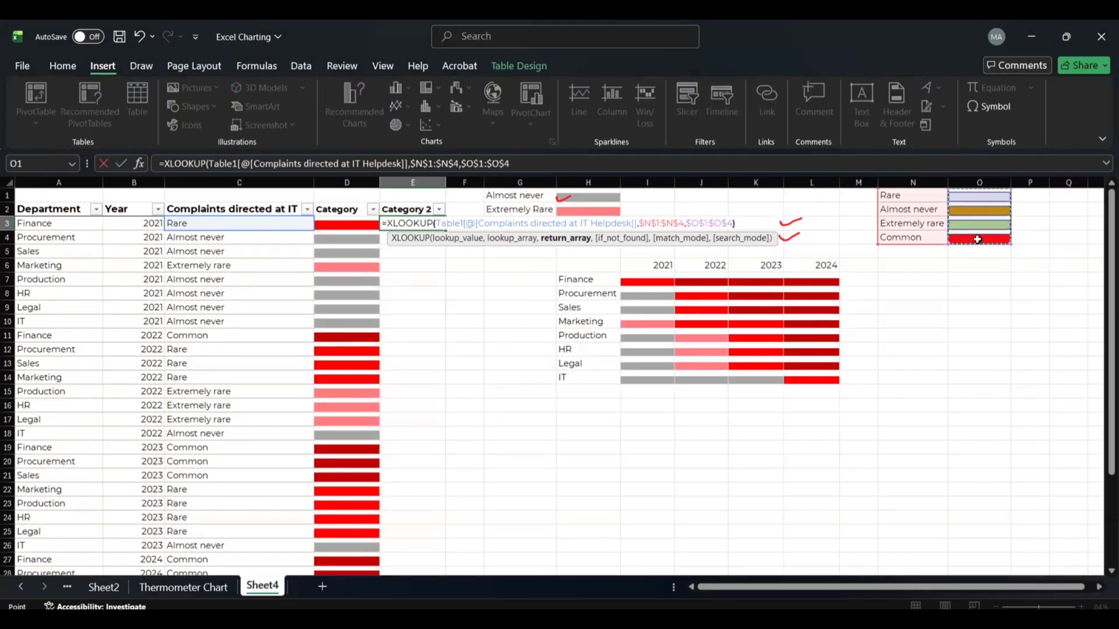
{"action": "type", "text": ")"}
{"action": "key", "text": "Return"}
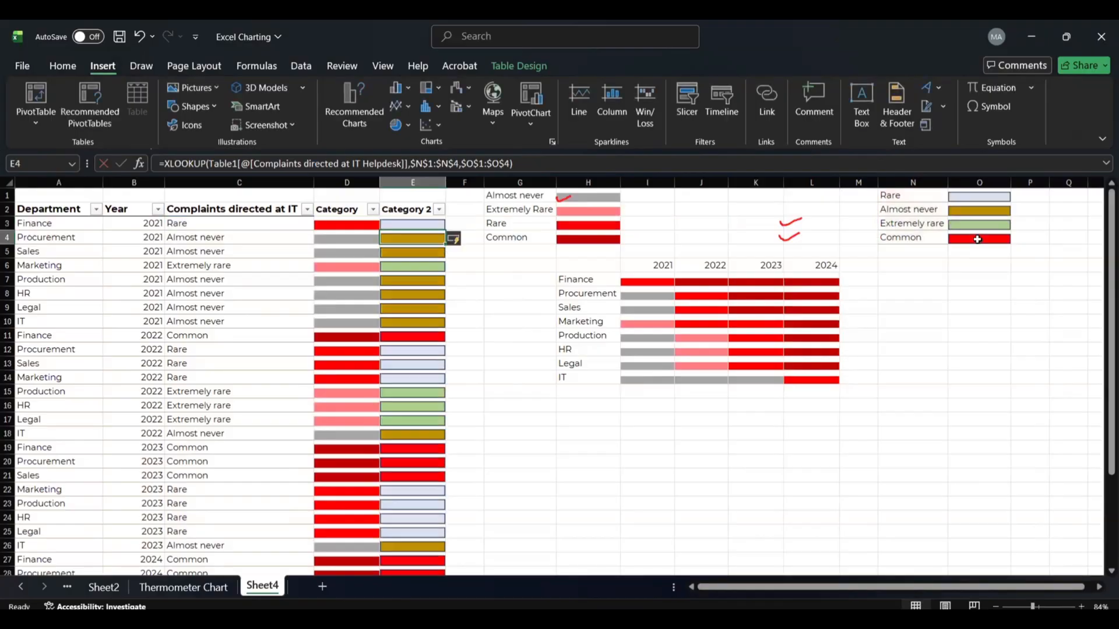
{"action": "left_click", "coordinate": [491, 418]}
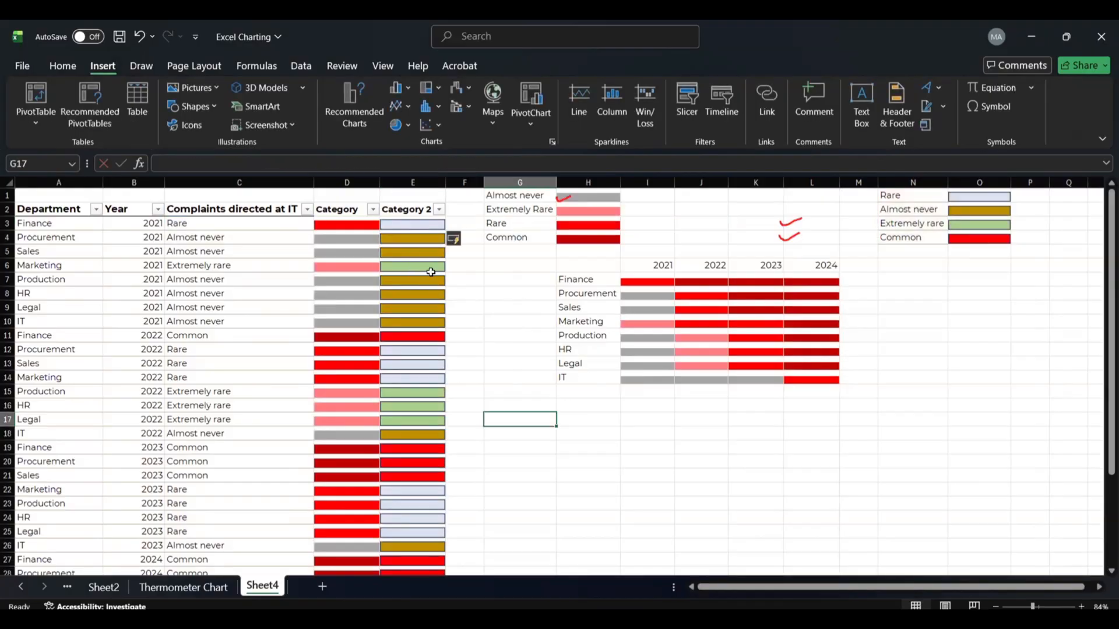
- Widen the Category 2 column slightly and compare its colored cells with the complaint labels in several rows
{"action": "left_click_drag", "start_coordinate": [443, 185], "coordinate": [452, 185]}
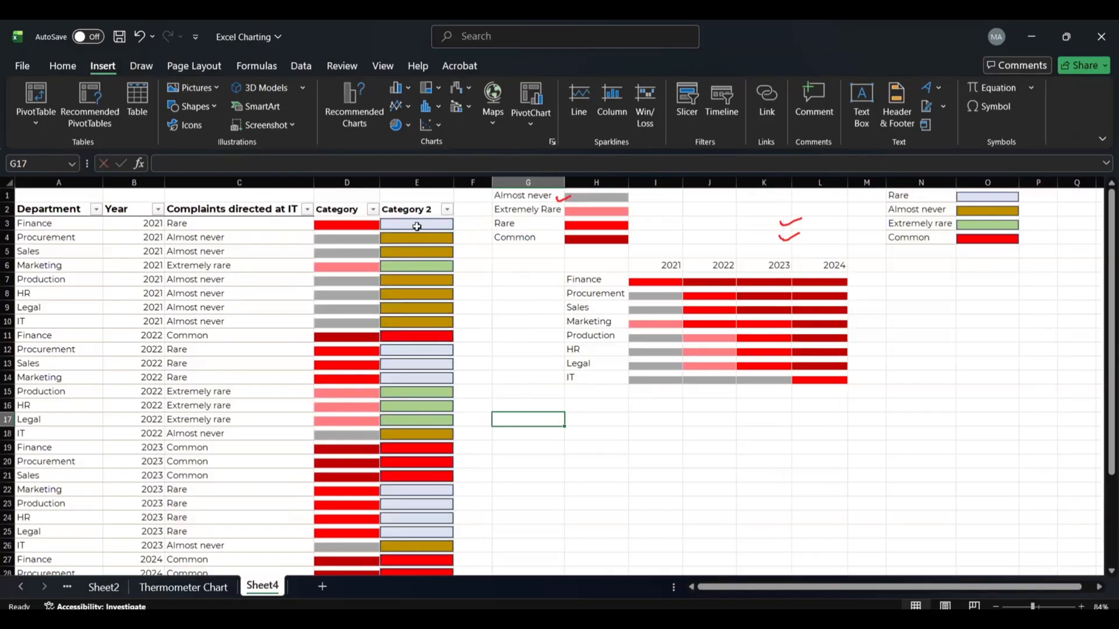
{"action": "left_click", "coordinate": [214, 226]}
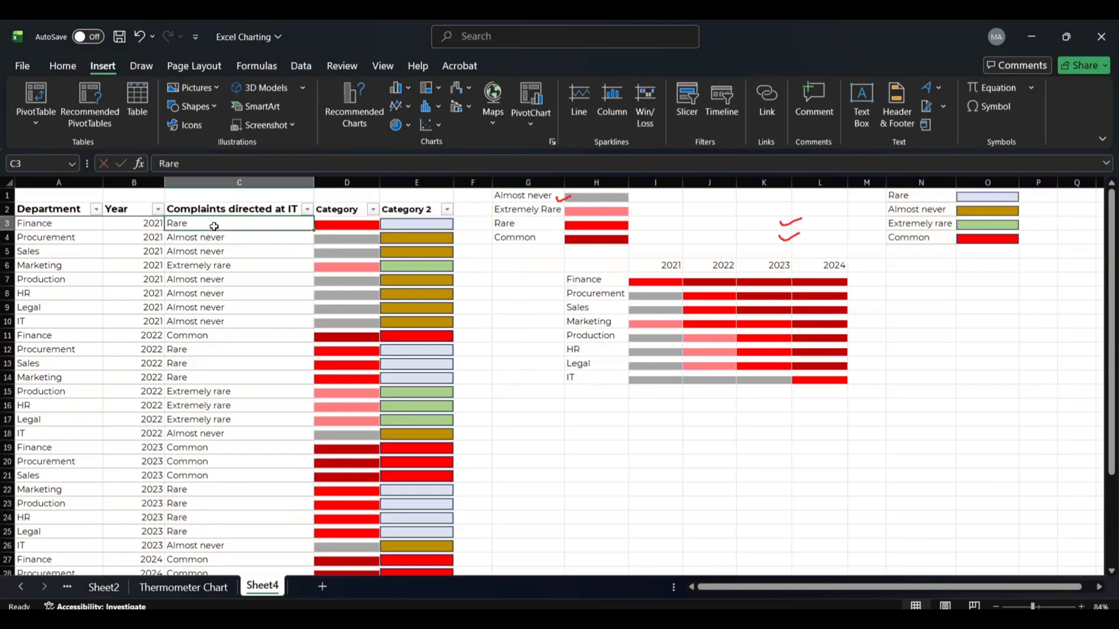
{"action": "left_click", "coordinate": [242, 243]}
{"action": "left_click", "coordinate": [424, 237]}
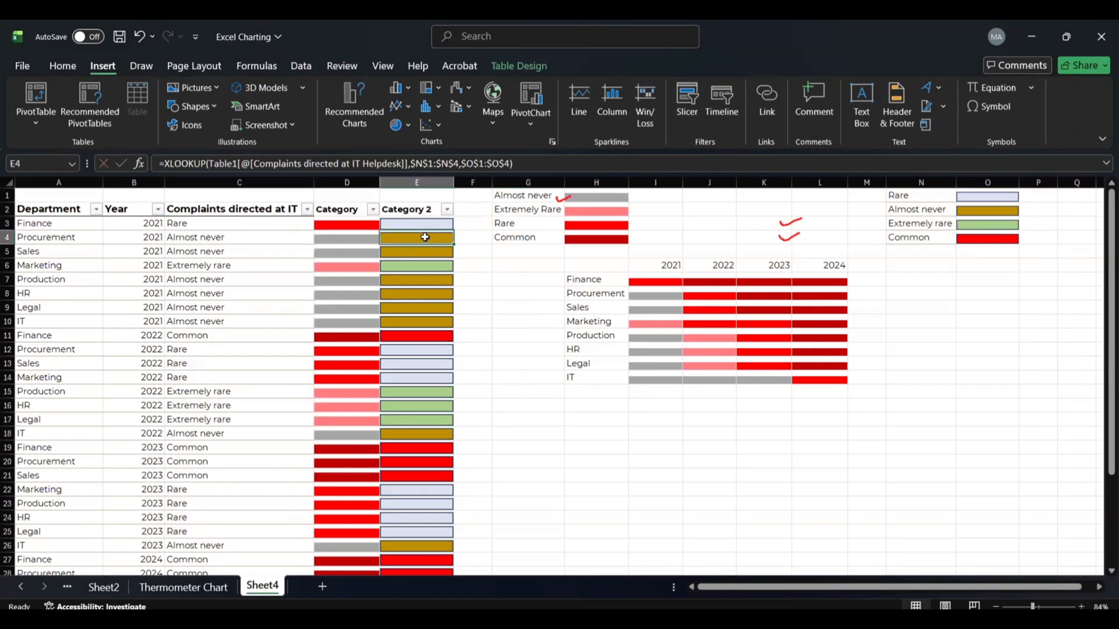
{"action": "left_click", "coordinate": [414, 334]}
{"action": "scroll", "coordinate": [784, 378], "scroll_direction": "right", "scroll_amount": 1}
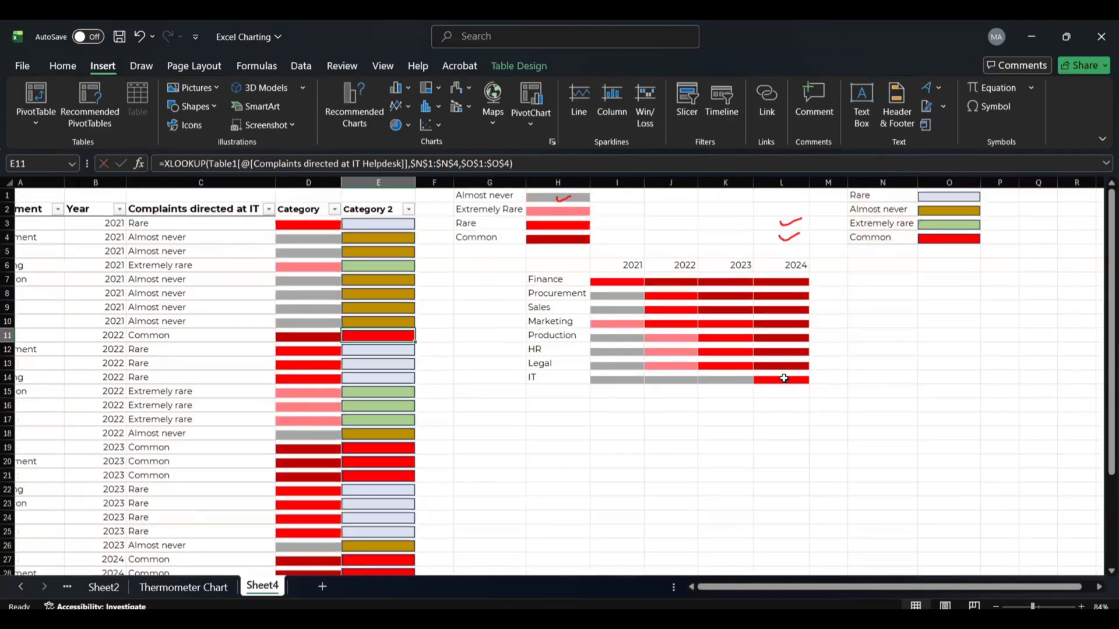
{"action": "scroll", "coordinate": [783, 378], "scroll_direction": "left", "scroll_amount": 1}
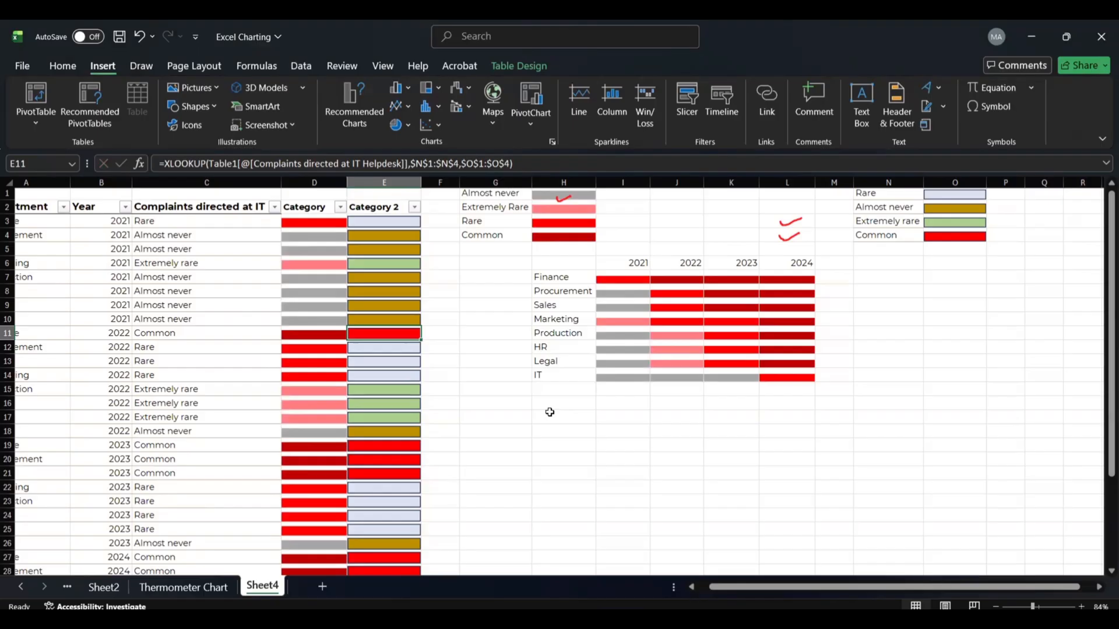
- List the distinct departments down from cell H17 with =UNIQUE(Table1[Department]) and dismiss the spill notice
{"action": "left_click_drag", "start_coordinate": [549, 412], "coordinate": [541, 504]}
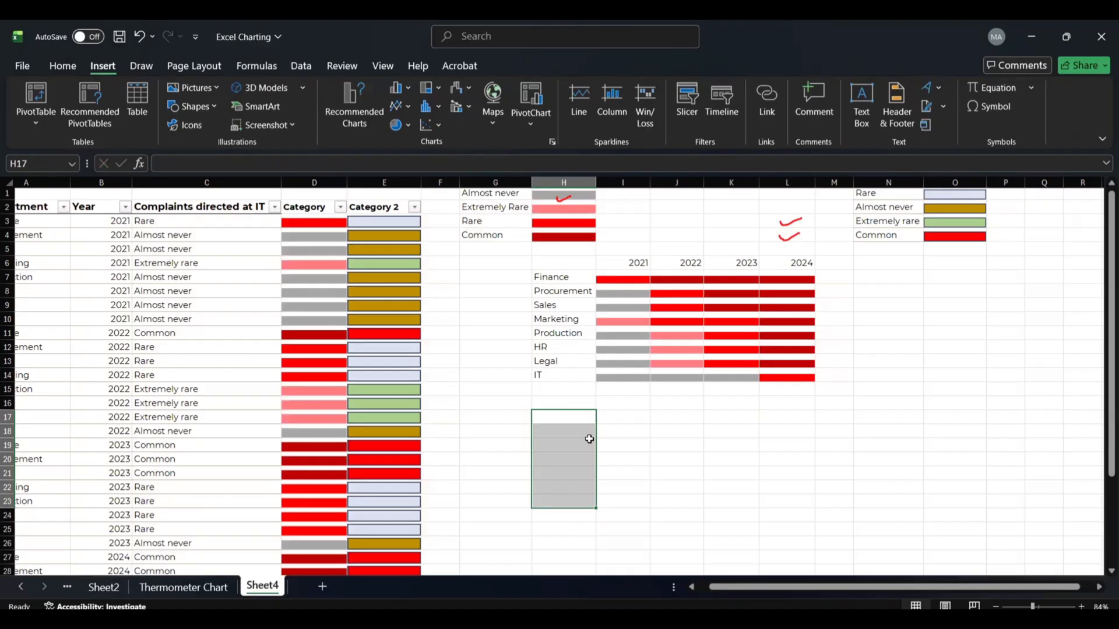
{"action": "left_click", "coordinate": [552, 419]}
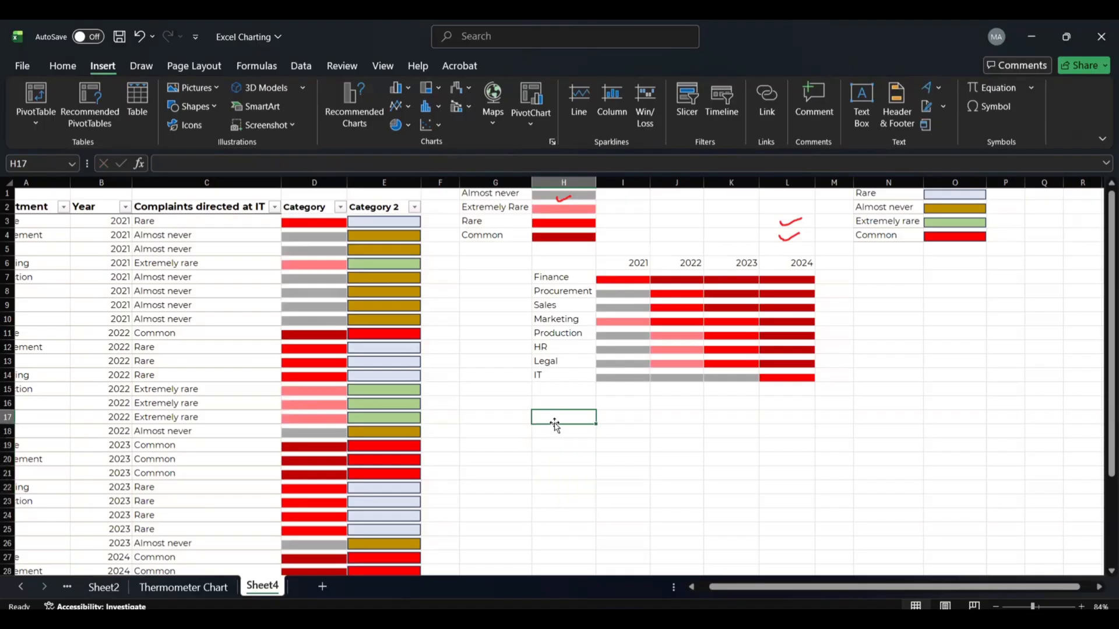
{"action": "type", "text": "=uni"}
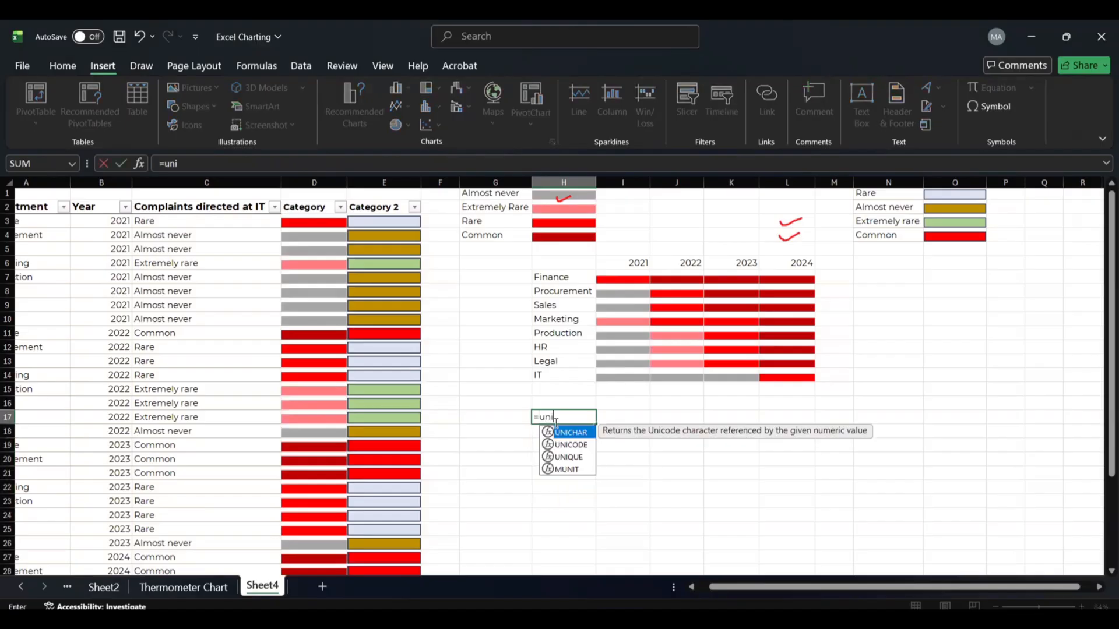
{"action": "key", "text": "Down"}
{"action": "key", "text": "Down"}
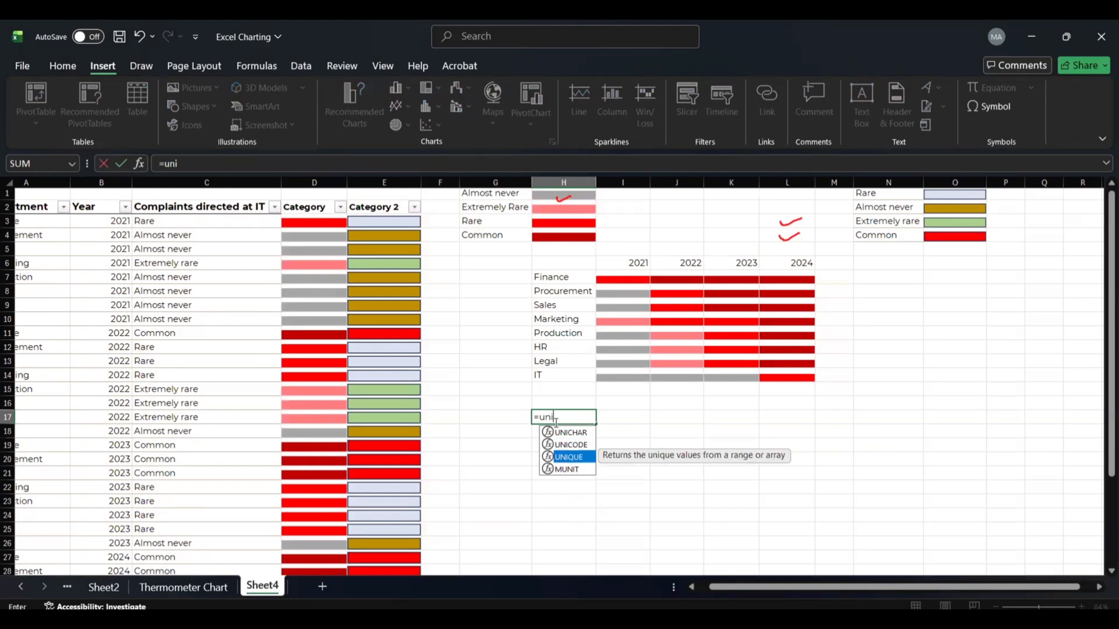
{"action": "key", "text": "Tab"}
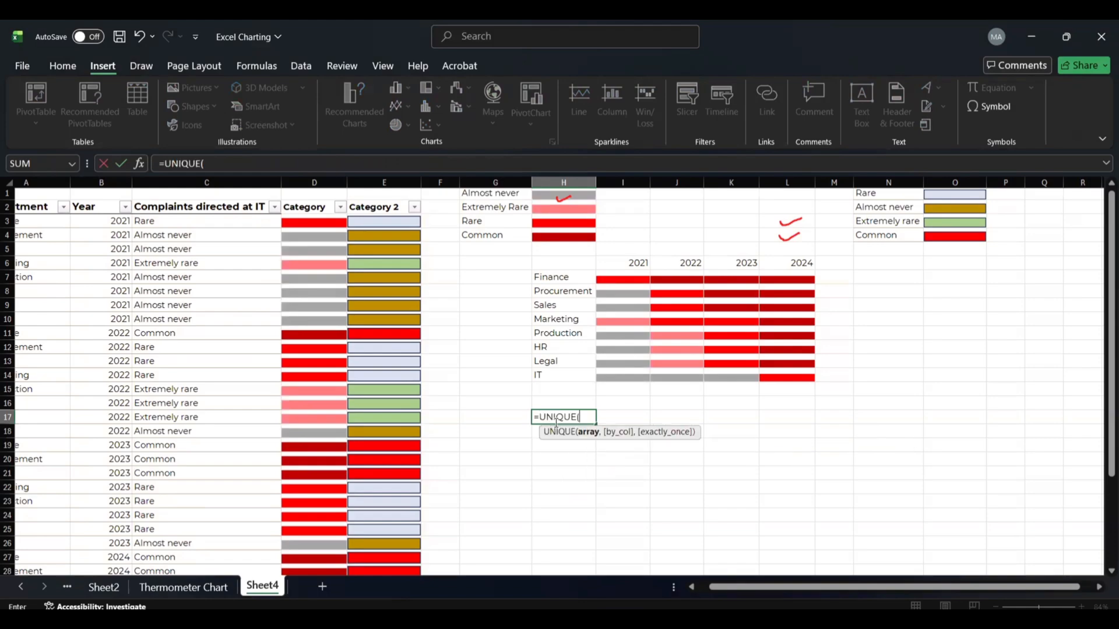
{"action": "scroll", "coordinate": [277, 342], "scroll_direction": "left", "scroll_amount": 2}
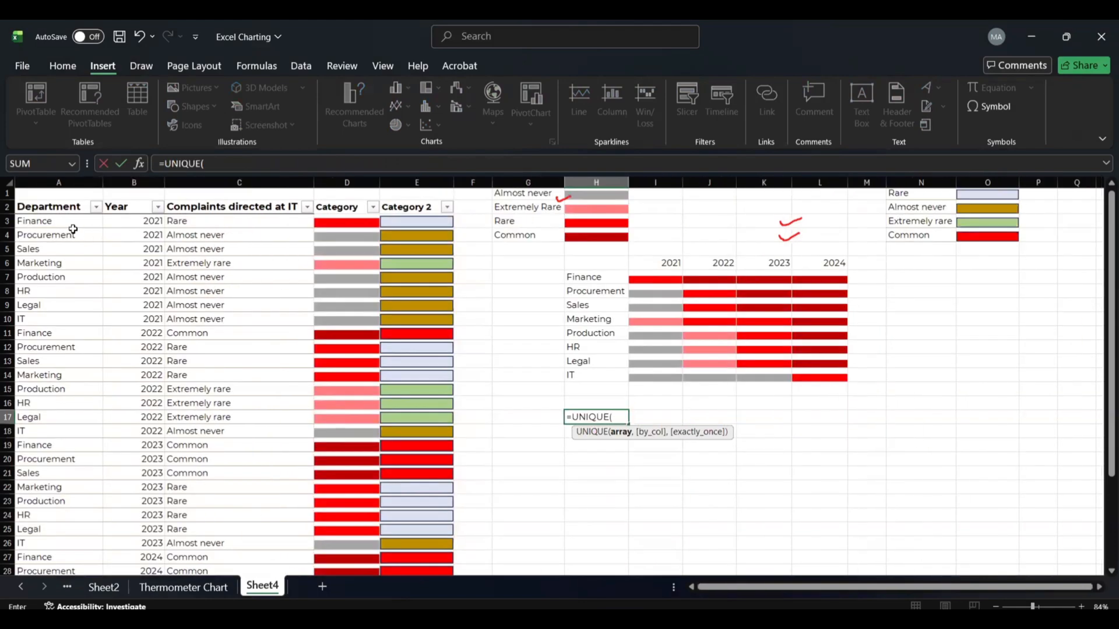
{"action": "left_click_drag", "start_coordinate": [73, 229], "coordinate": [58, 530]}
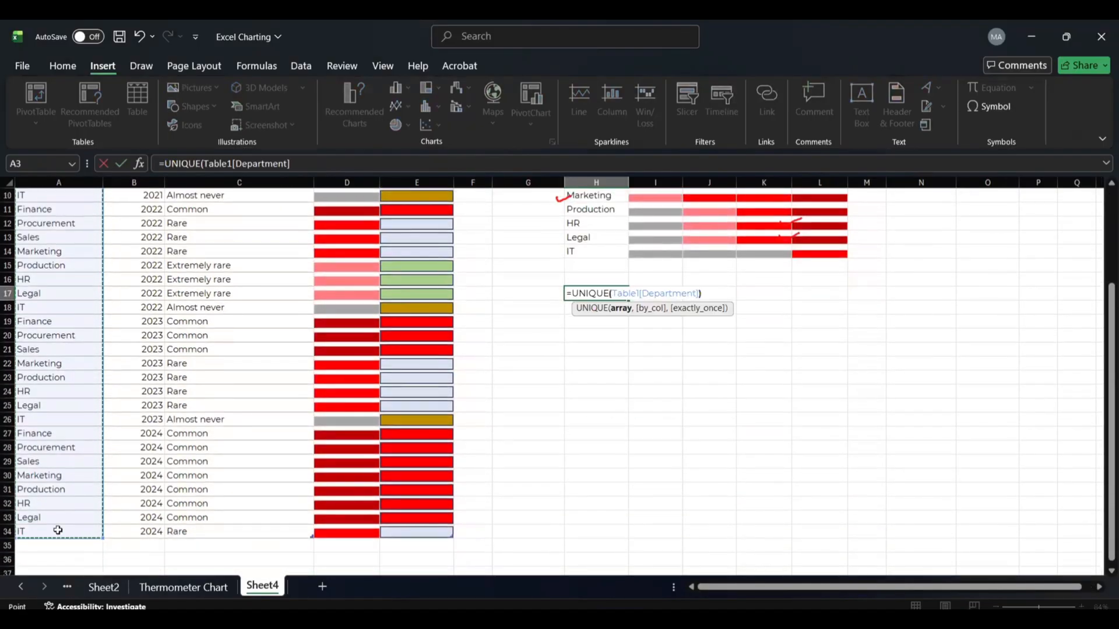
{"action": "key", "text": "Return"}
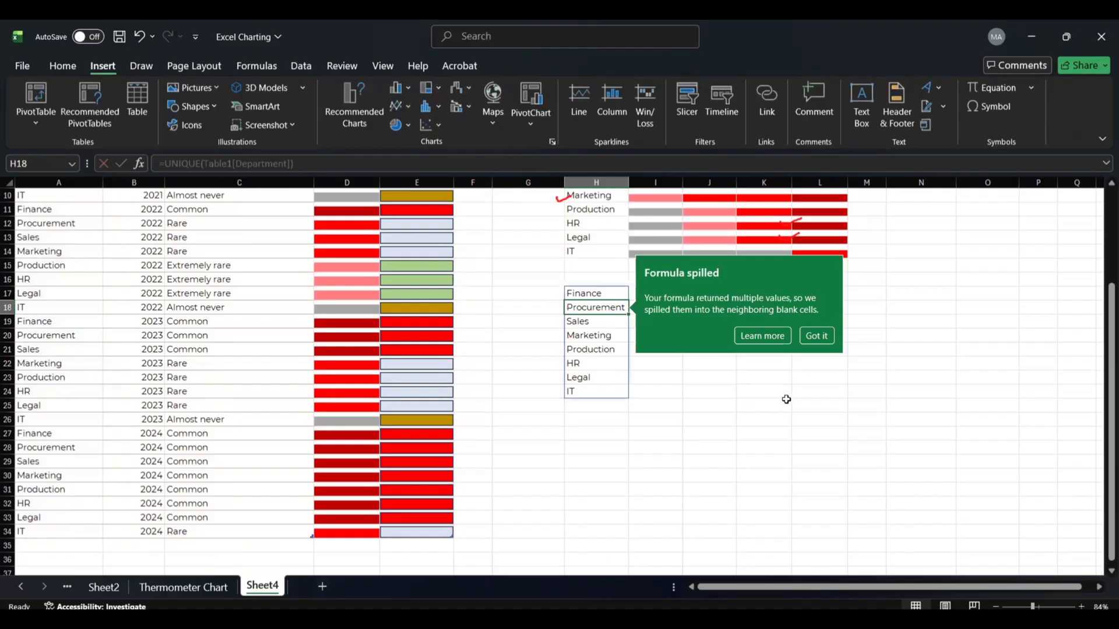
{"action": "left_click", "coordinate": [816, 335]}
{"action": "scroll", "coordinate": [583, 322], "scroll_direction": "up", "scroll_amount": 2}
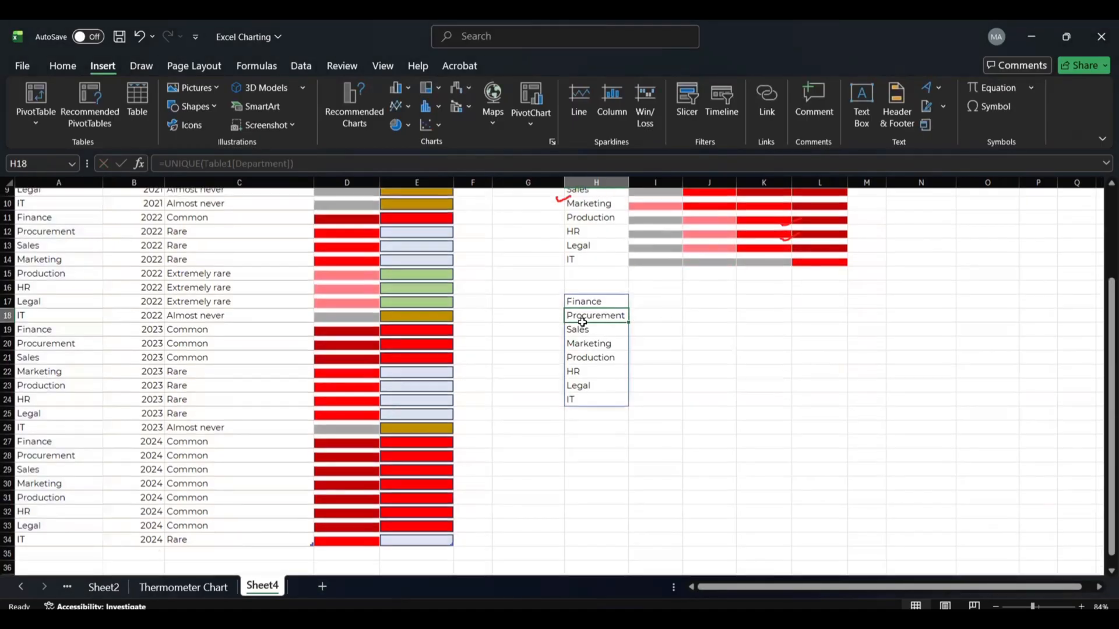
{"action": "left_click", "coordinate": [597, 360]}
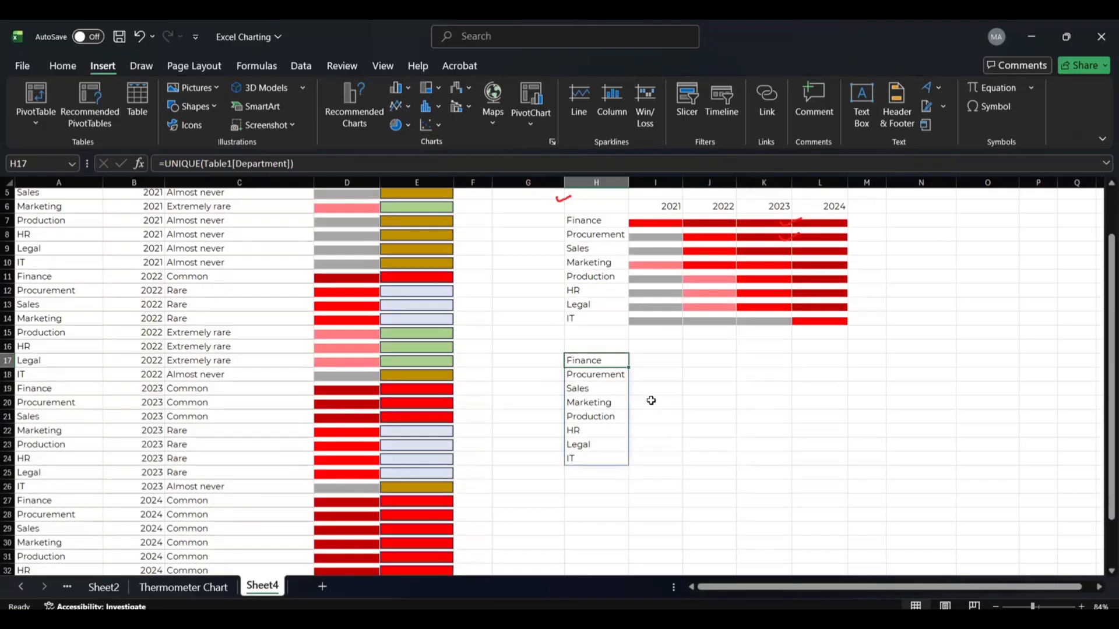
- List the distinct years across row 16 from cell I16 with =TRANSPOSE(UNIQUE(Table1[Year])), following the existing heat map's year header formula
{"action": "scroll", "coordinate": [649, 400], "scroll_direction": "up", "scroll_amount": 1}
{"action": "left_click", "coordinate": [659, 251]}
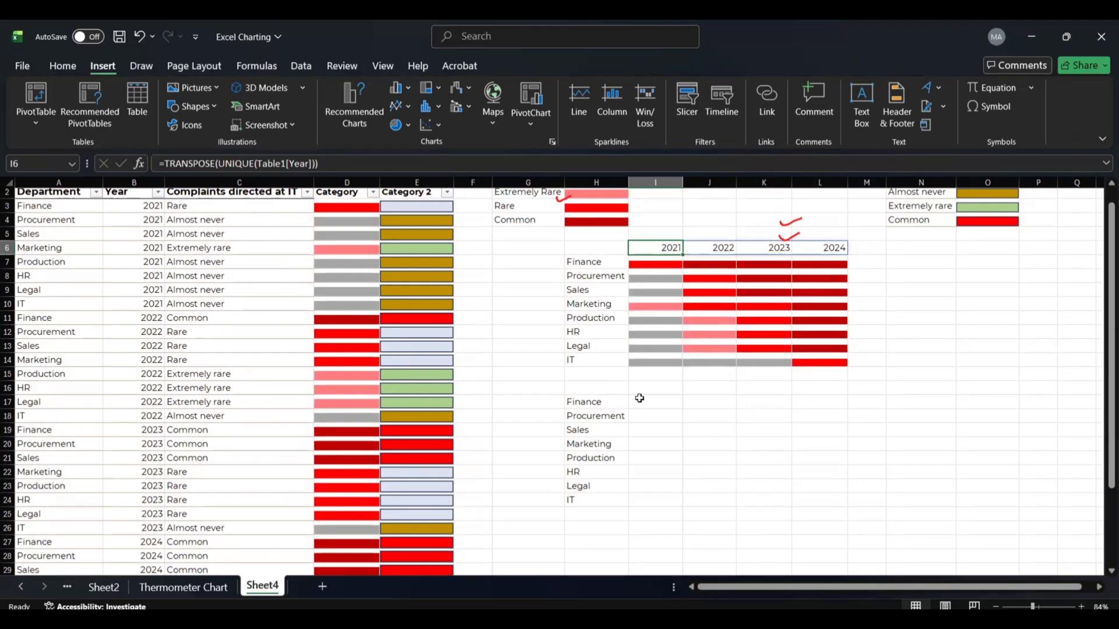
{"action": "left_click_drag", "start_coordinate": [641, 399], "coordinate": [813, 403]}
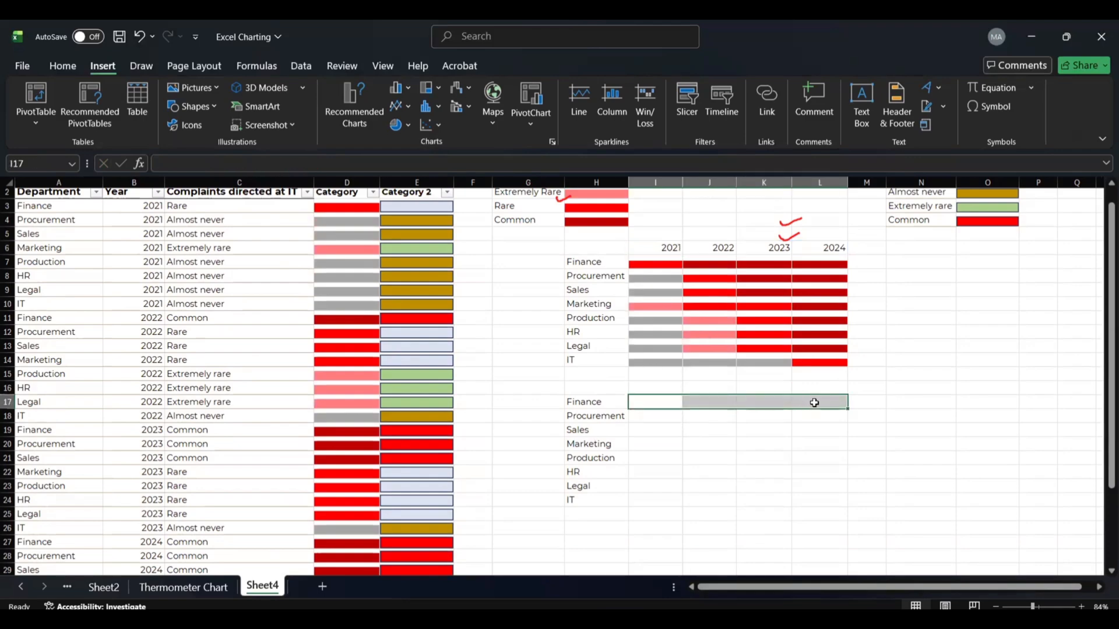
{"action": "left_click", "coordinate": [655, 399]}
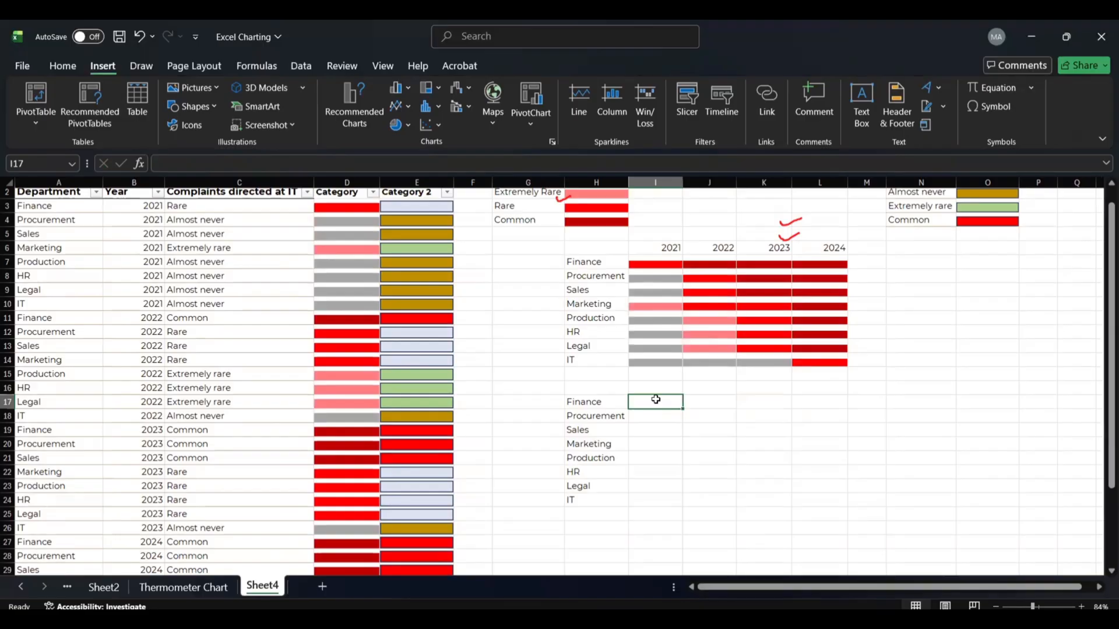
{"action": "left_click", "coordinate": [638, 390]}
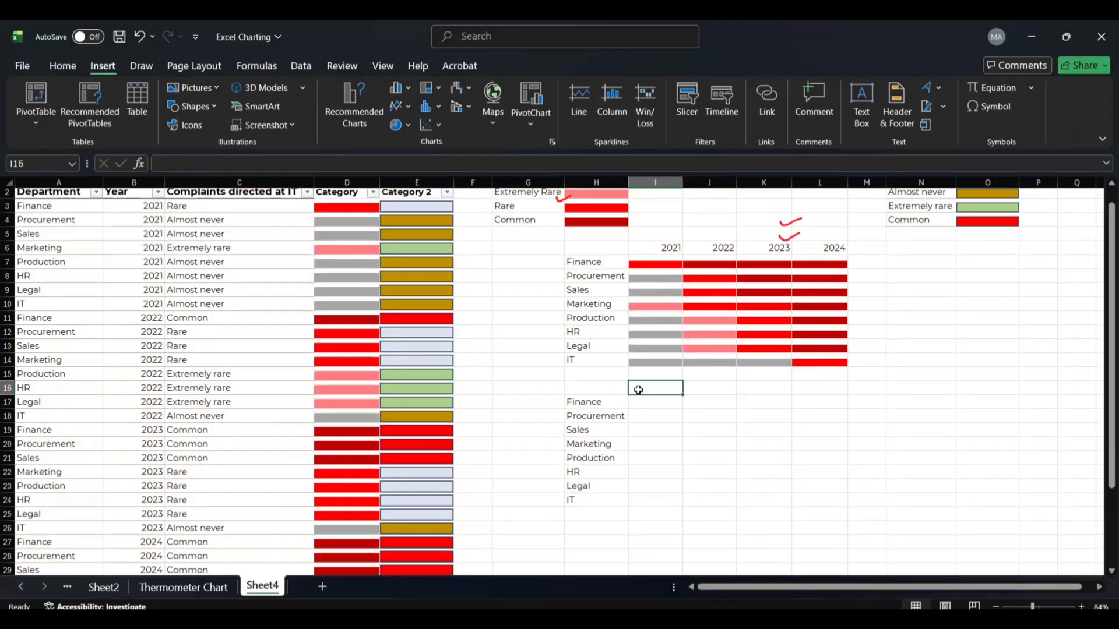
{"action": "type", "text": "=tra"}
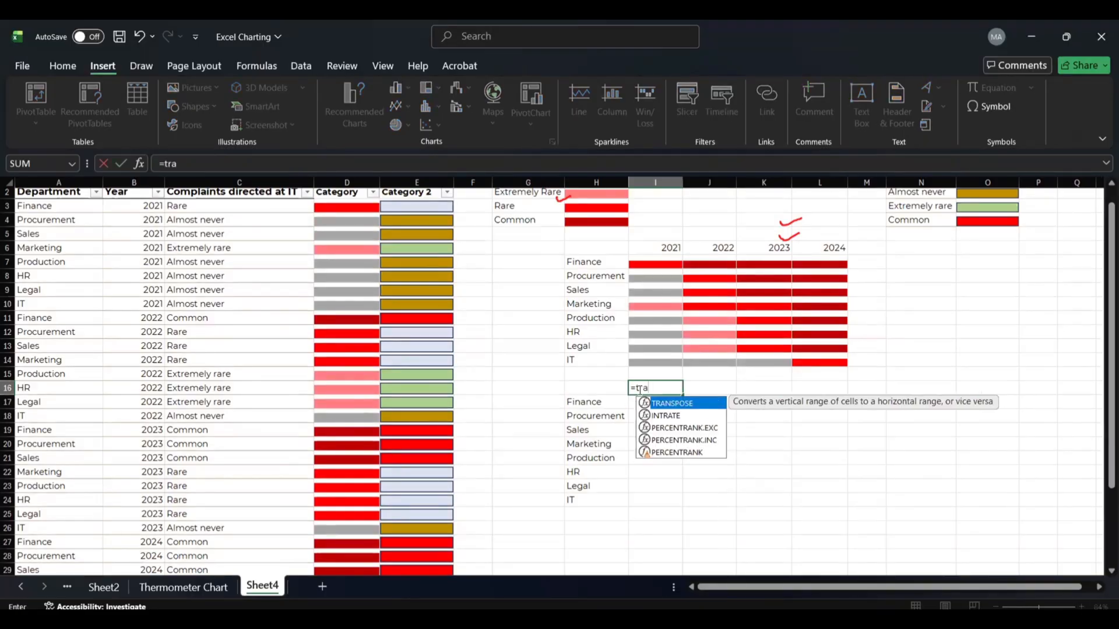
{"action": "key", "text": "Tab"}
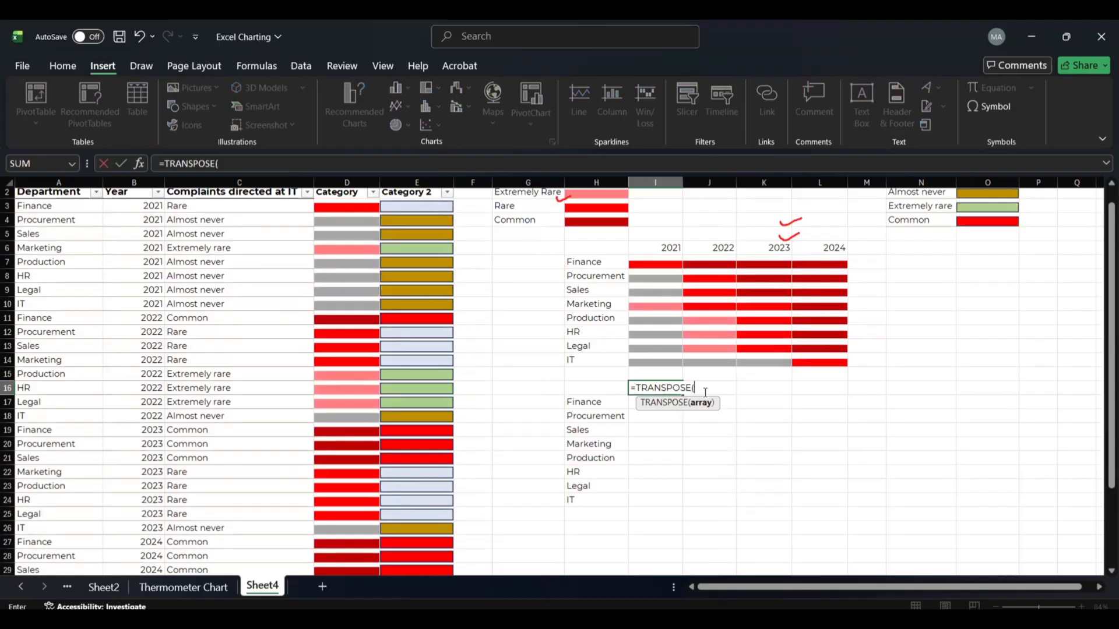
{"action": "type", "text": "uni"}
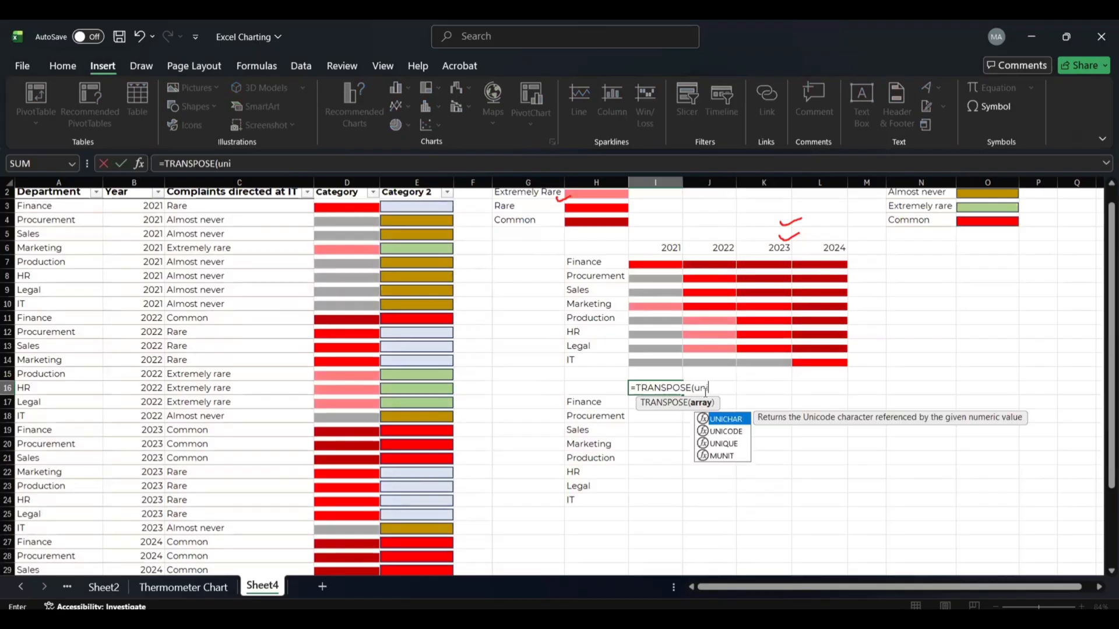
{"action": "key", "text": "Down"}
{"action": "key", "text": "Down"}
{"action": "key", "text": "Tab"}
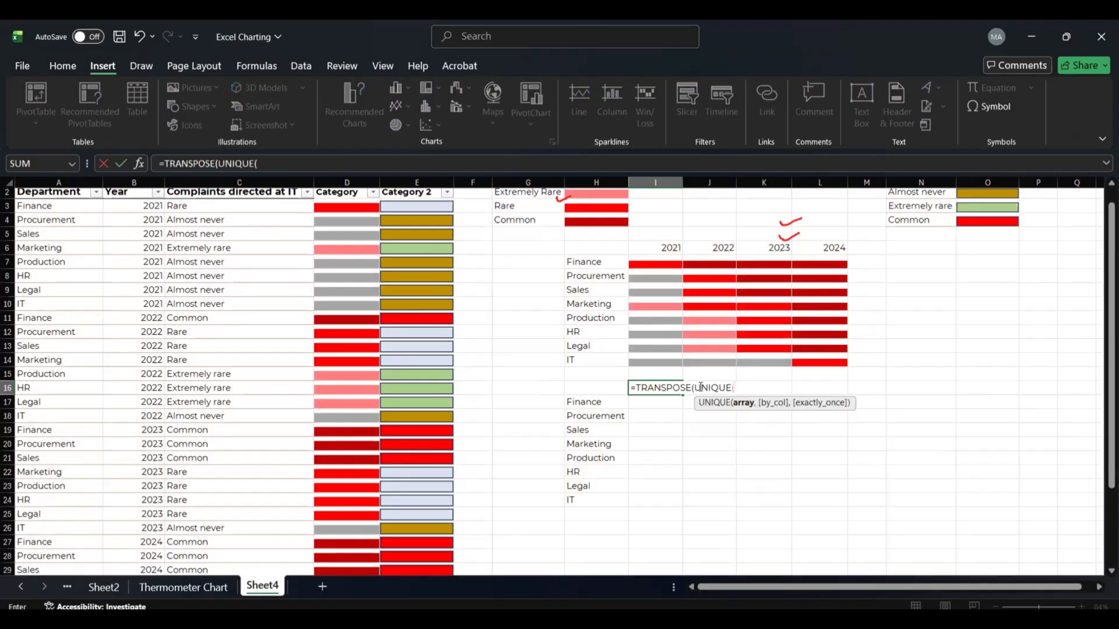
{"action": "left_click", "coordinate": [157, 207]}
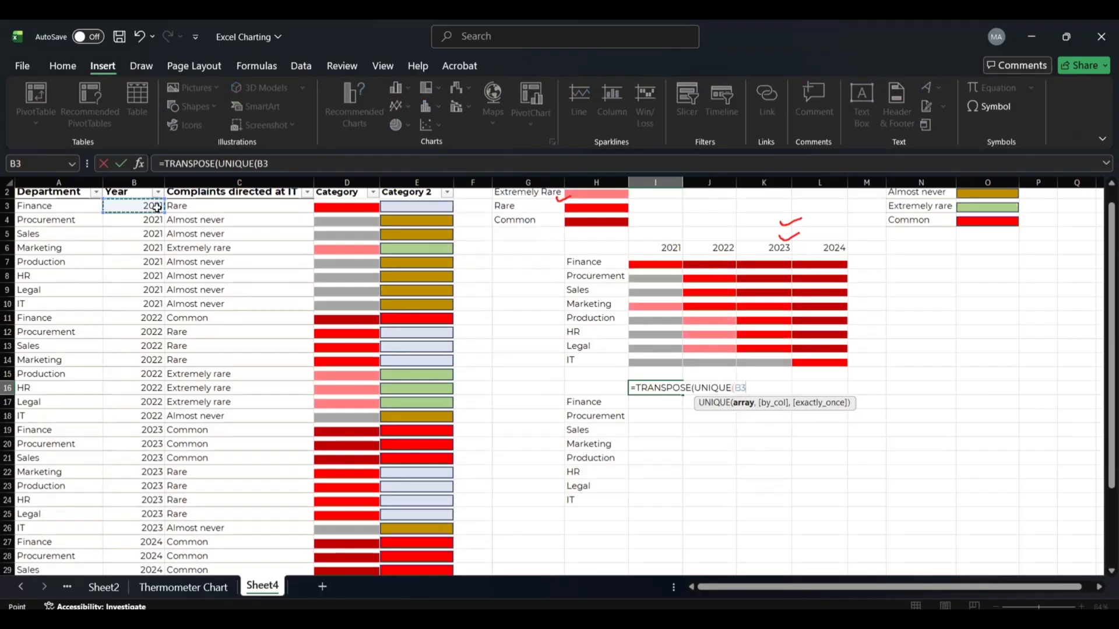
{"action": "key", "text": "ctrl+shift+Down"}
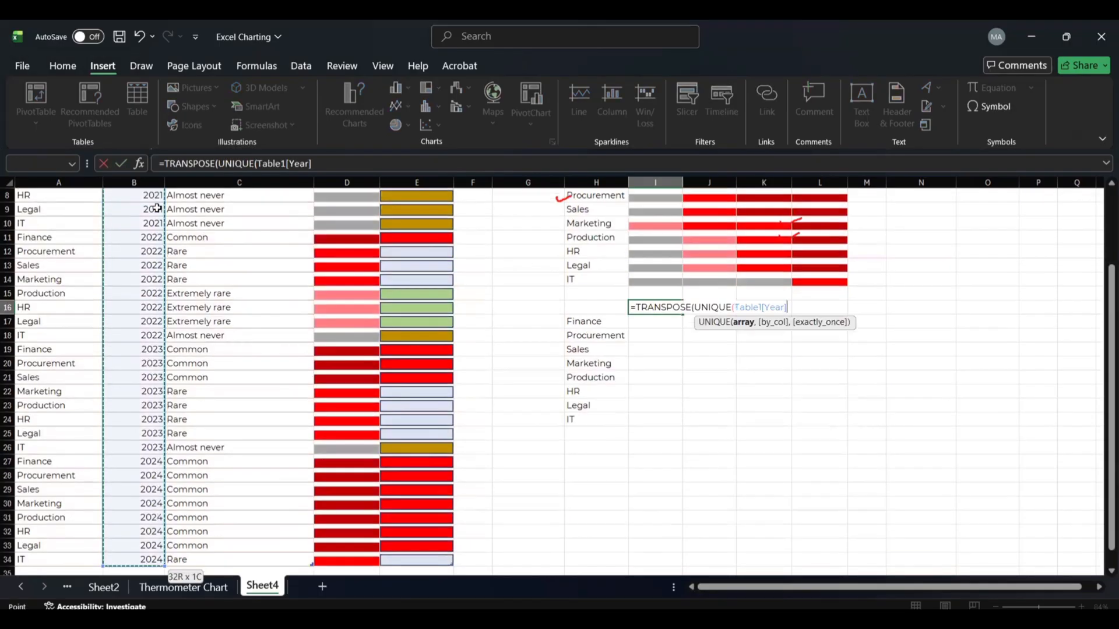
{"action": "type", "text": "))"}
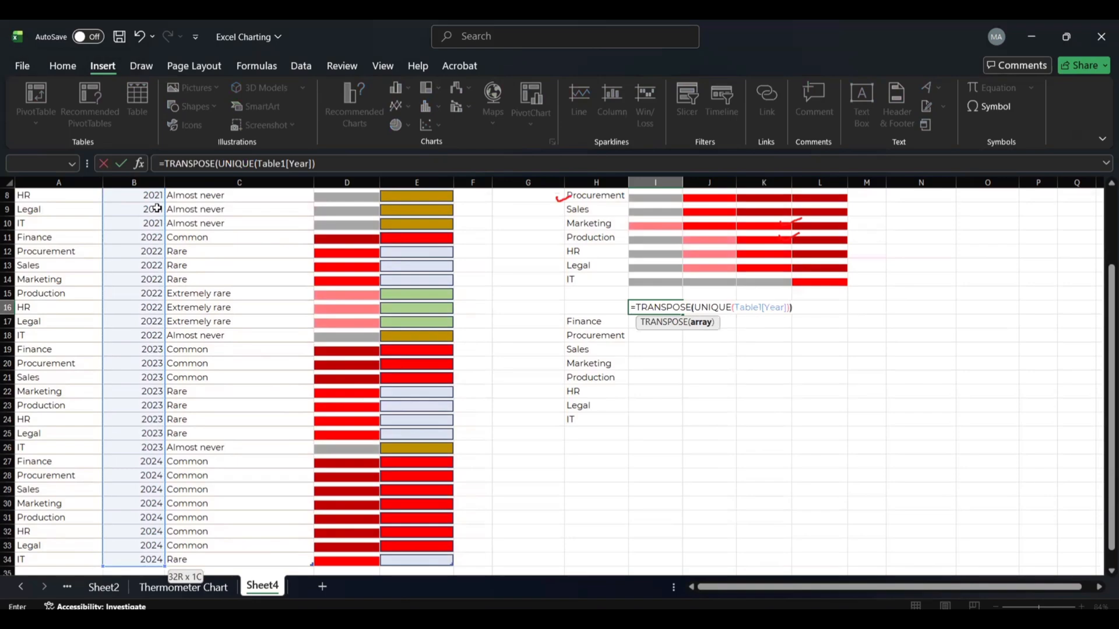
{"action": "key", "text": "Return"}
{"action": "scroll", "coordinate": [522, 347], "scroll_direction": "up", "scroll_amount": 3}
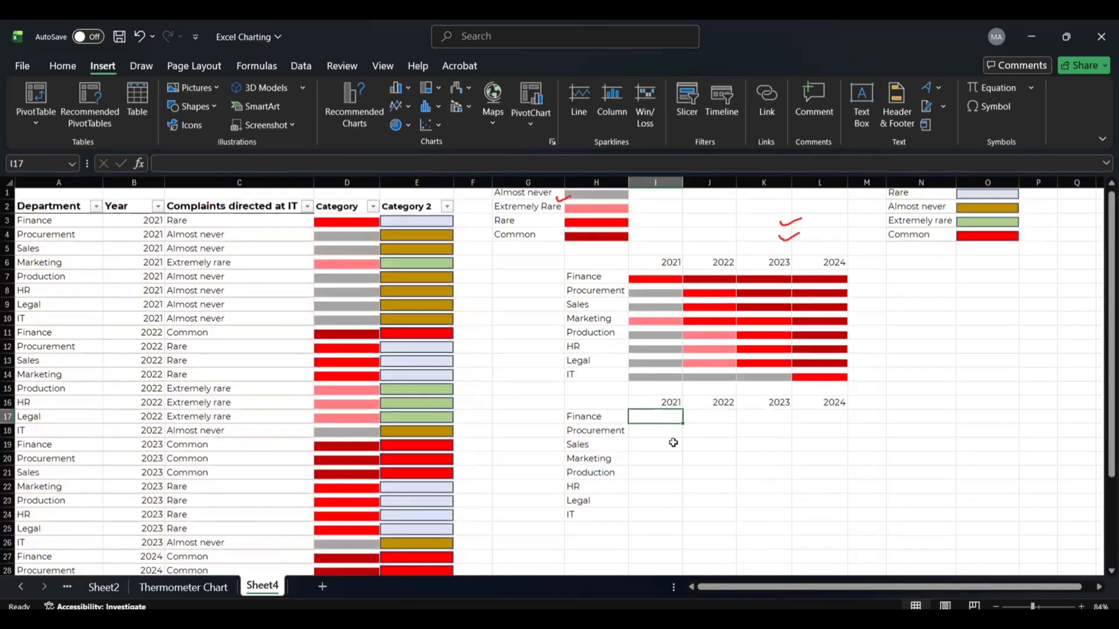
- Examine the new department and year headings, the existing heat map's XLOOKUP formula, the category pictures and the Category 2 formula
{"action": "left_click_drag", "start_coordinate": [593, 416], "coordinate": [591, 514]}
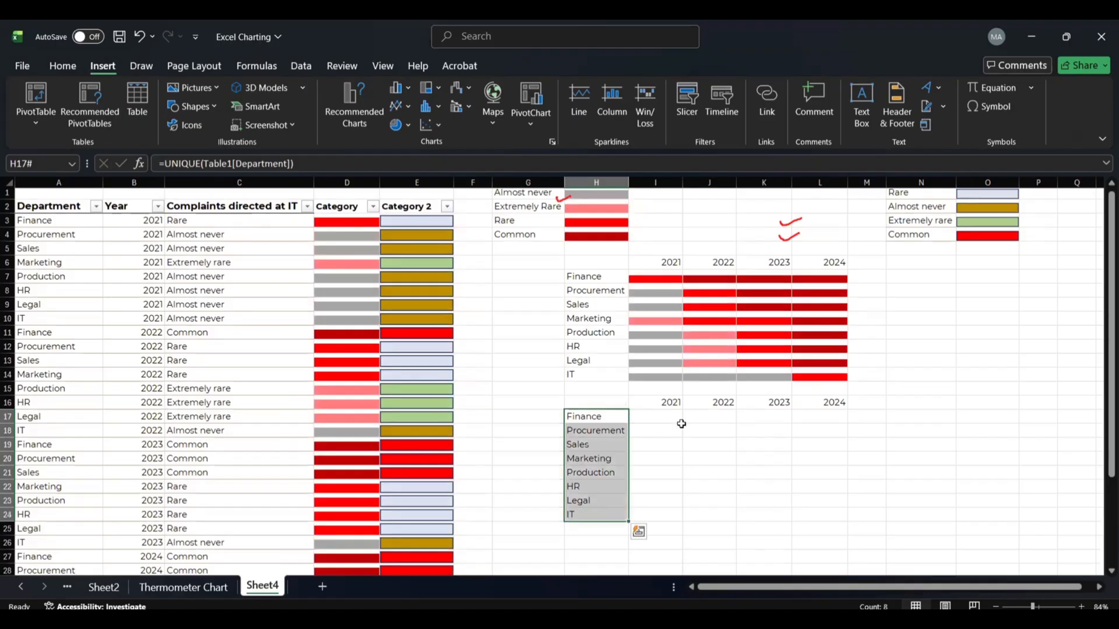
{"action": "left_click_drag", "start_coordinate": [667, 404], "coordinate": [836, 402]}
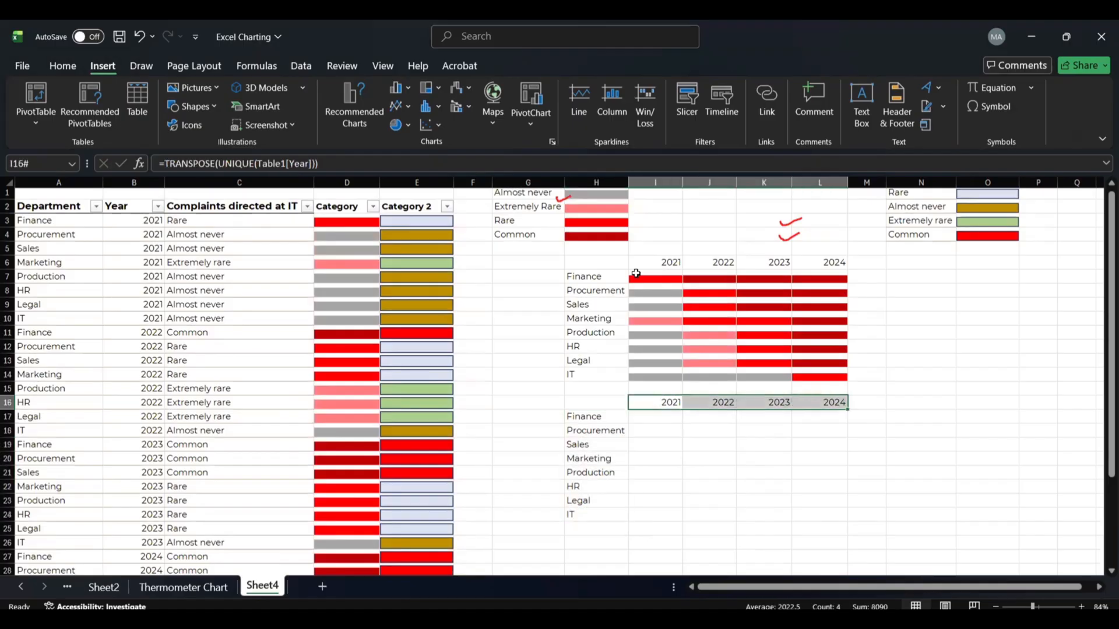
{"action": "left_click", "coordinate": [639, 279]}
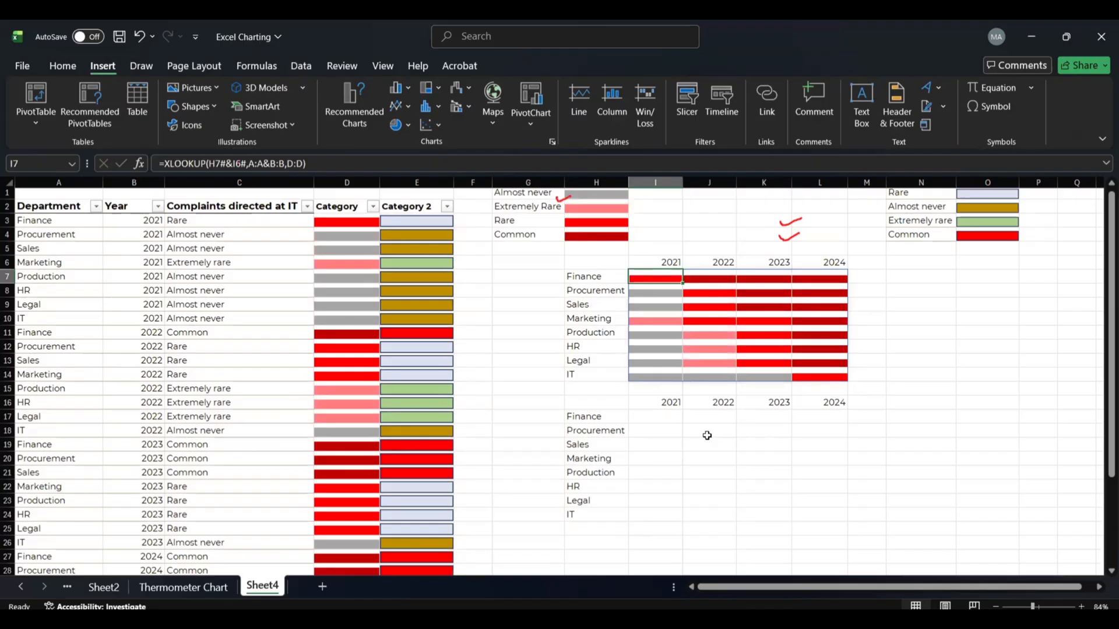
{"action": "left_click_drag", "start_coordinate": [990, 202], "coordinate": [1000, 236]}
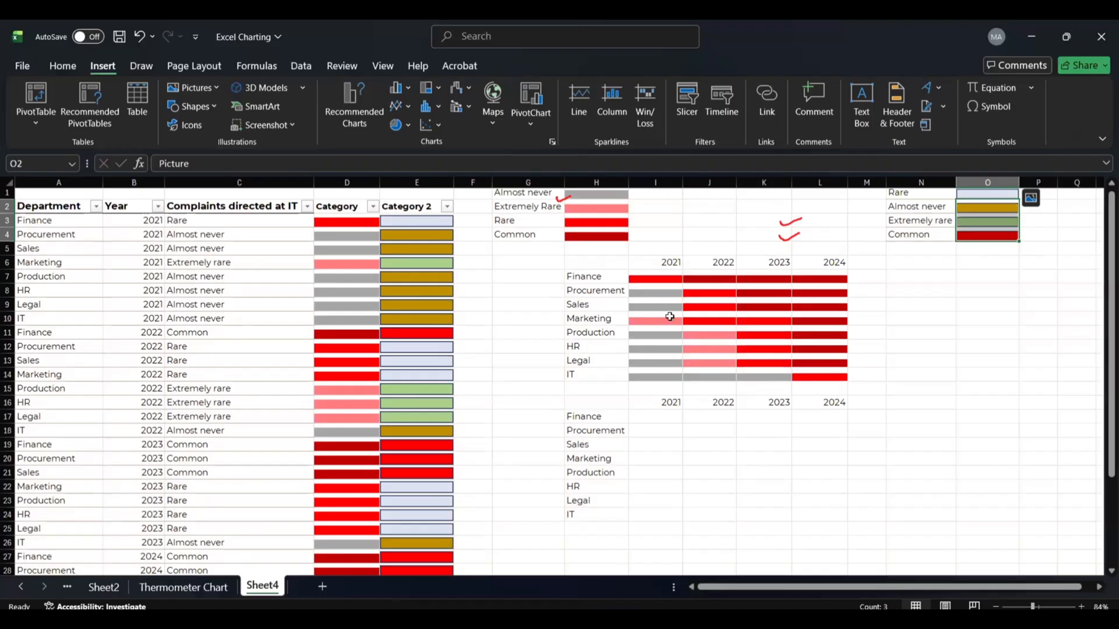
{"action": "left_click", "coordinate": [651, 289]}
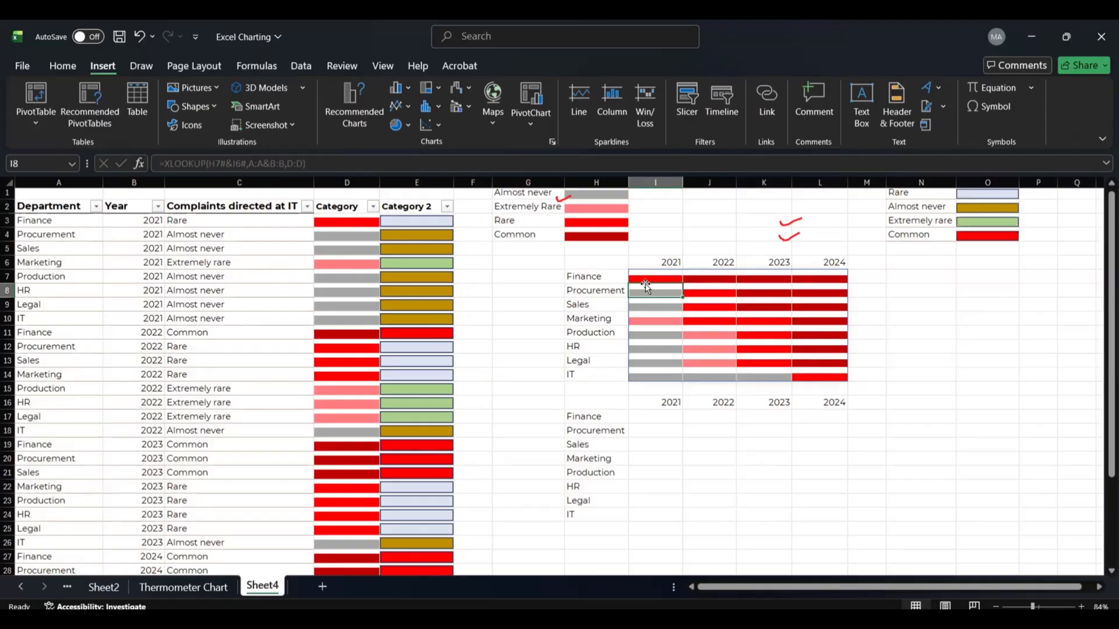
{"action": "key", "text": "Down"}
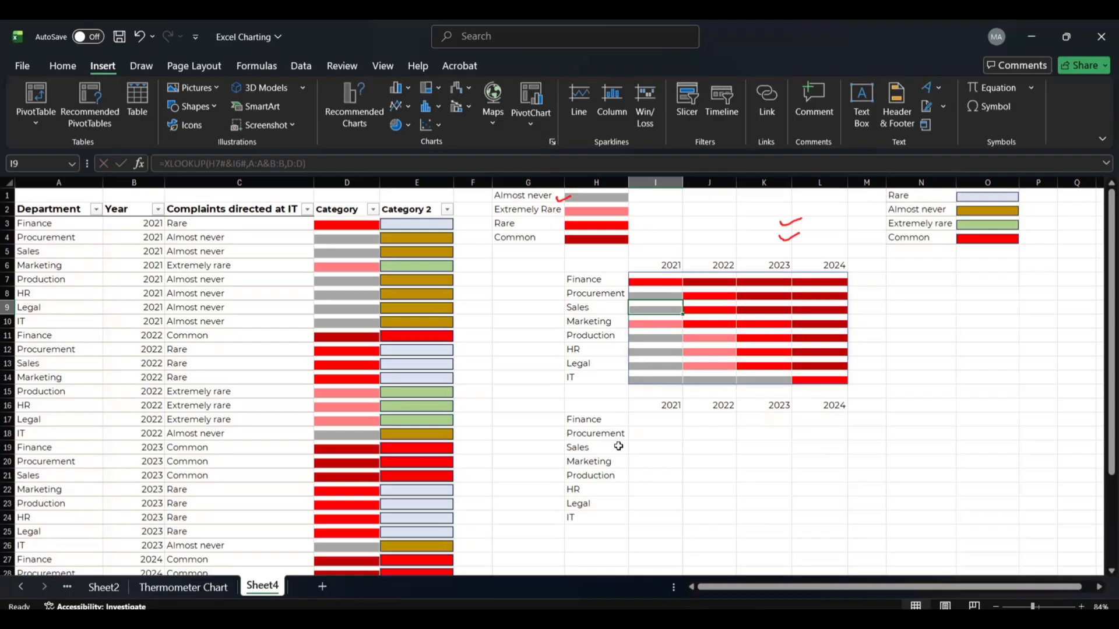
{"action": "left_click", "coordinate": [422, 252]}
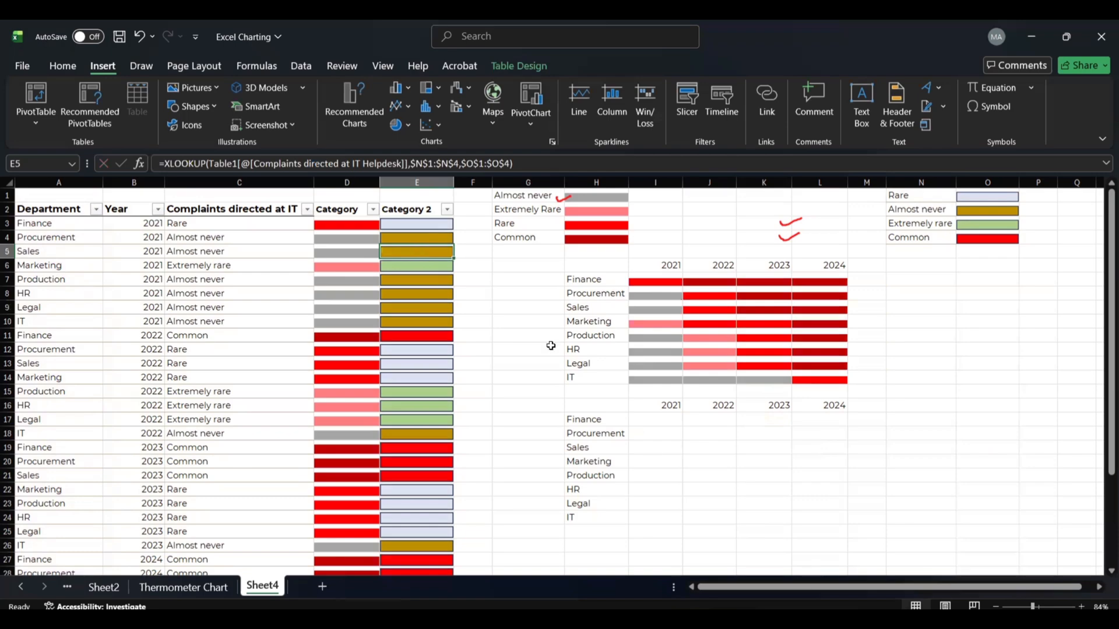
{"action": "left_click", "coordinate": [656, 425]}
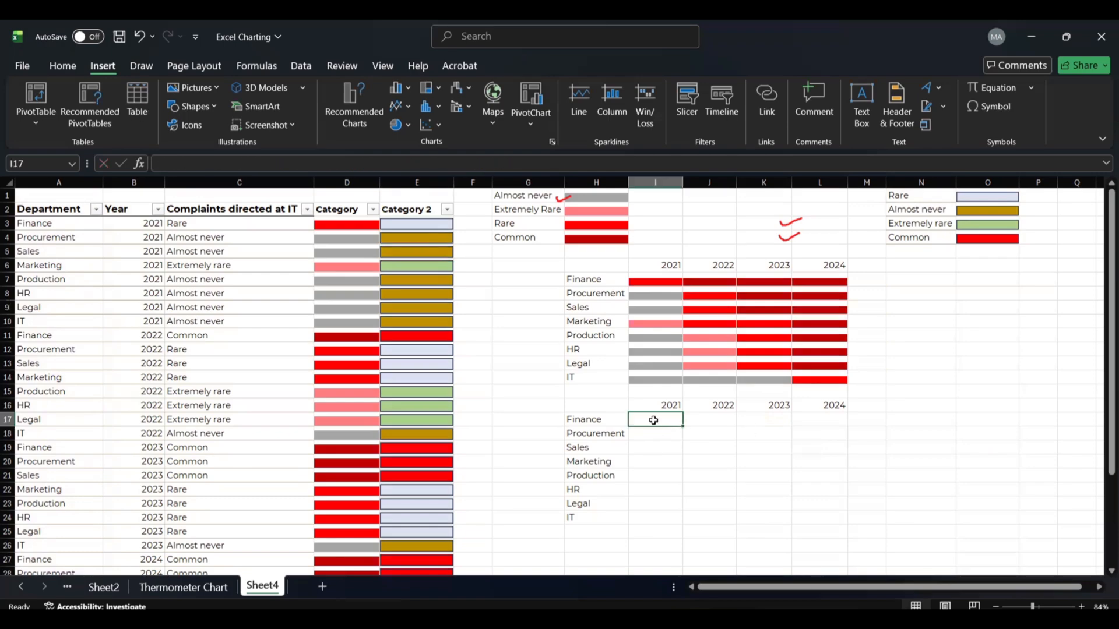
{"action": "left_click_drag", "start_coordinate": [654, 419], "coordinate": [809, 503]}
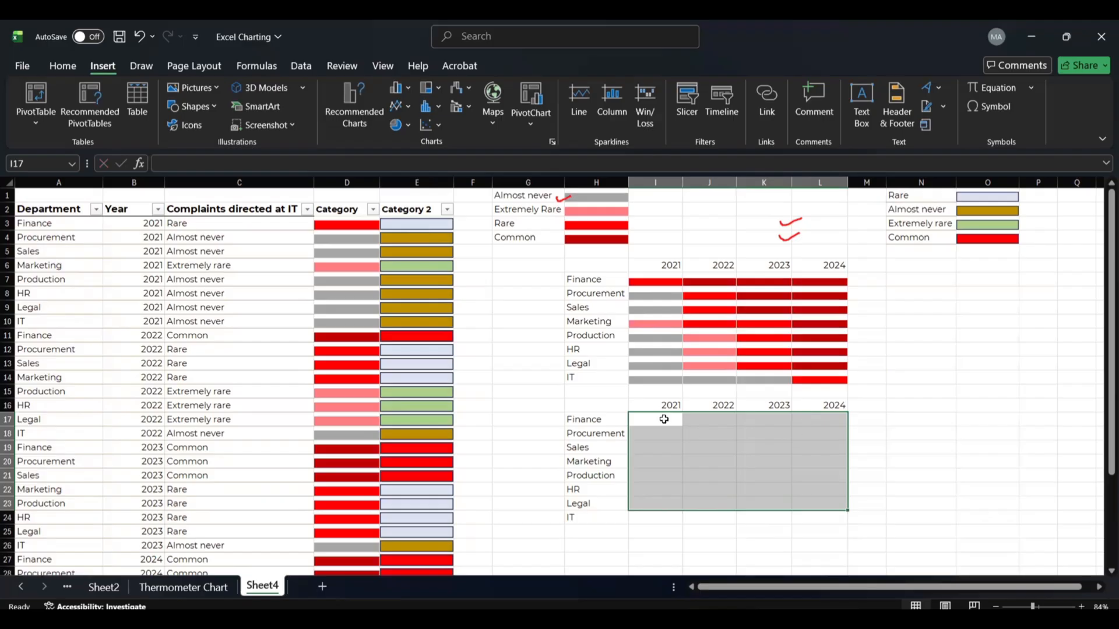
{"action": "left_click", "coordinate": [646, 416]}
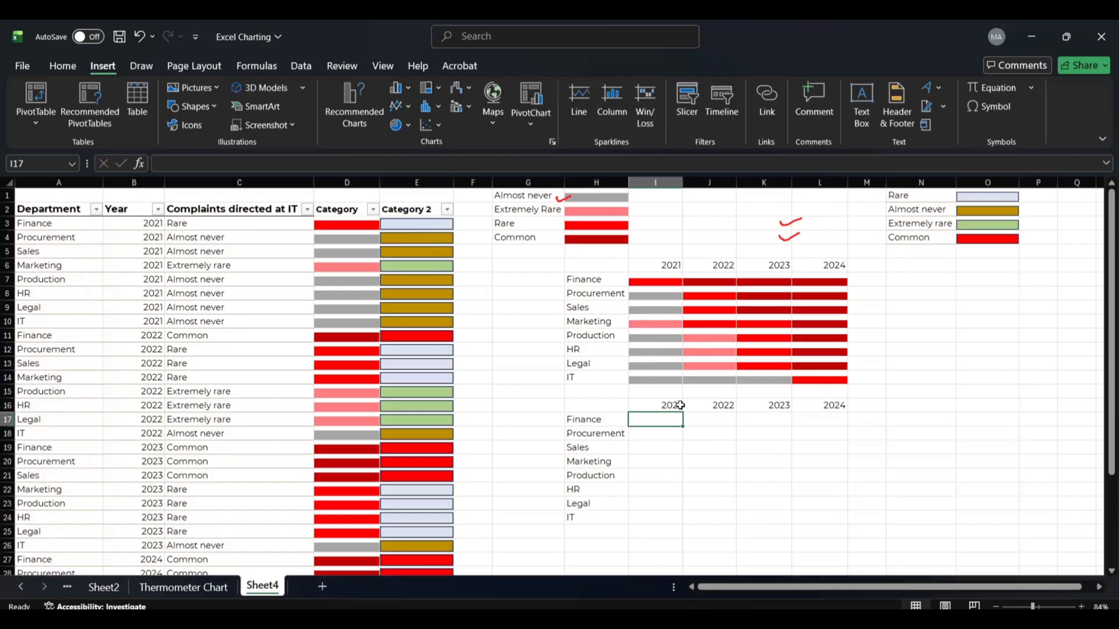
{"action": "left_click", "coordinate": [704, 419]}
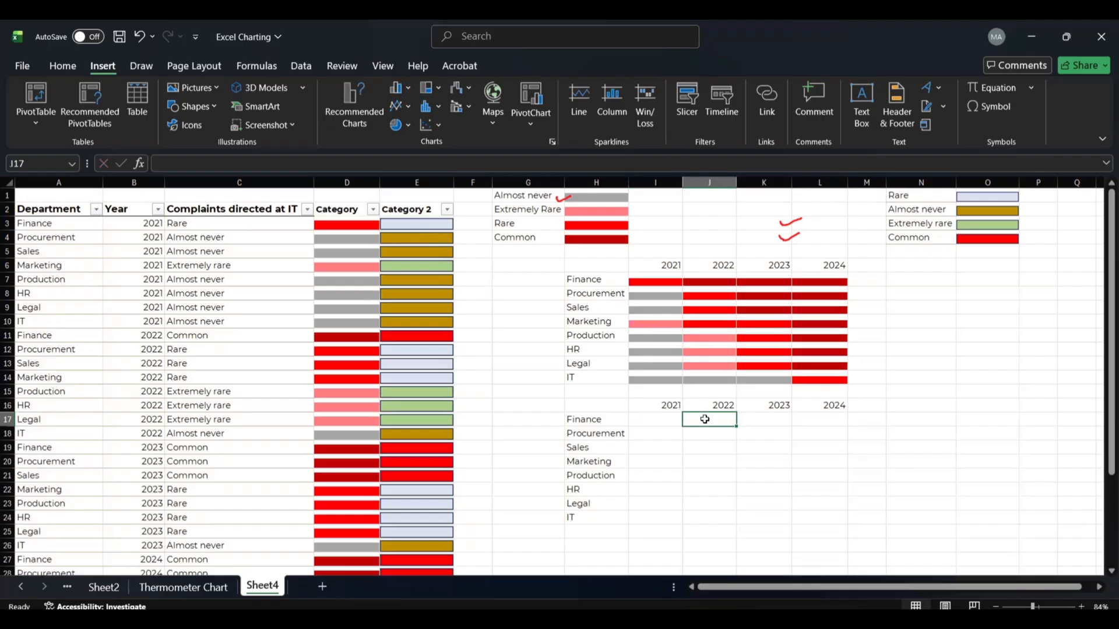
{"action": "left_click", "coordinate": [755, 417]}
{"action": "left_click", "coordinate": [827, 417]}
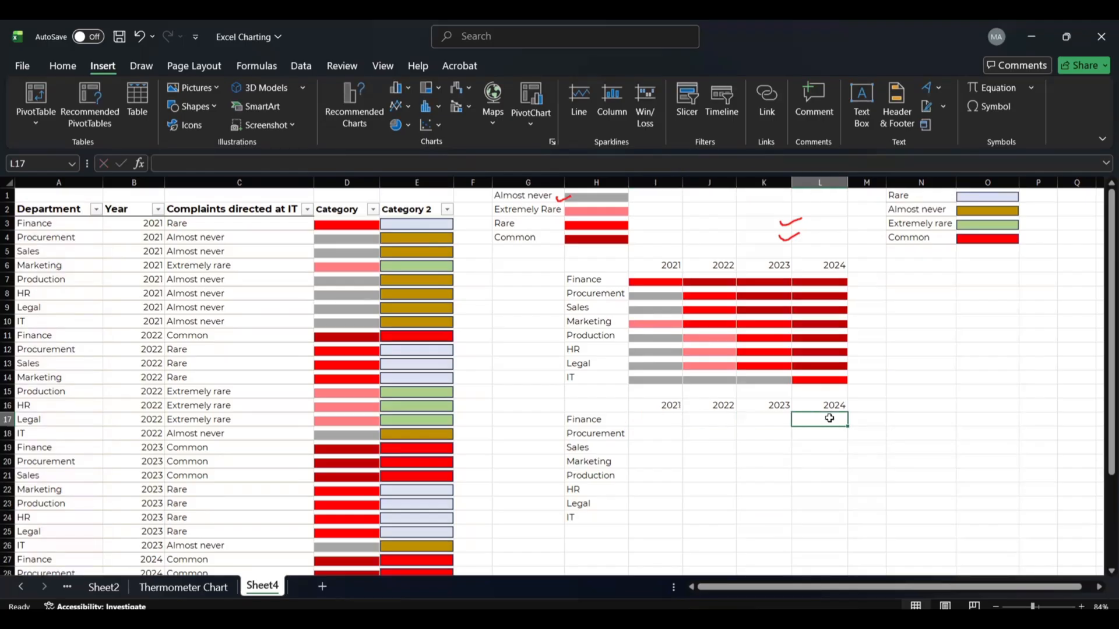
- Begin an XLOOKUP formula in cell I17 that combines the new department and year headings as its lookup value, H17#&I16#
{"action": "left_click", "coordinate": [667, 419]}
{"action": "type", "text": "="}
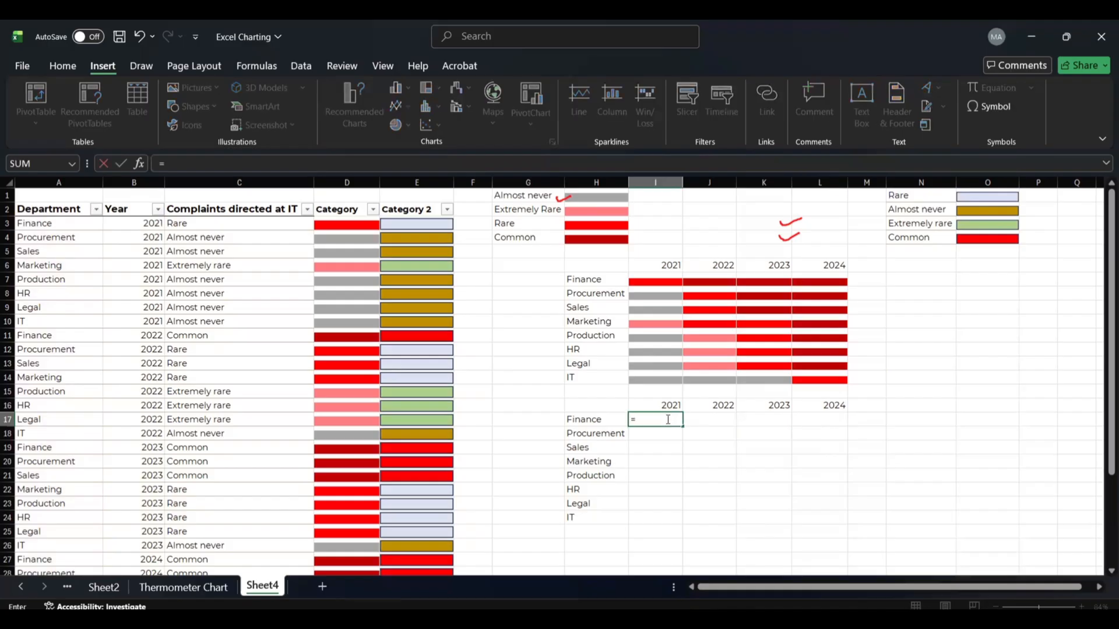
{"action": "type", "text": "x"}
{"action": "key", "text": "BackSpace"}
{"action": "type", "text": "oo"}
{"action": "key", "text": "Tab"}
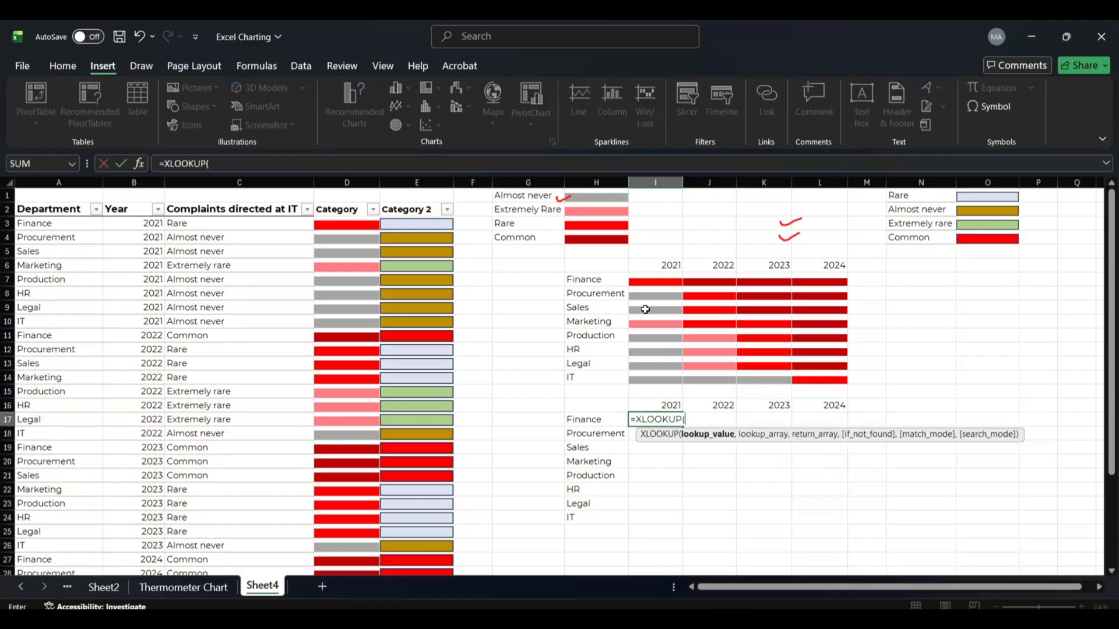
{"action": "left_click", "coordinate": [594, 281]}
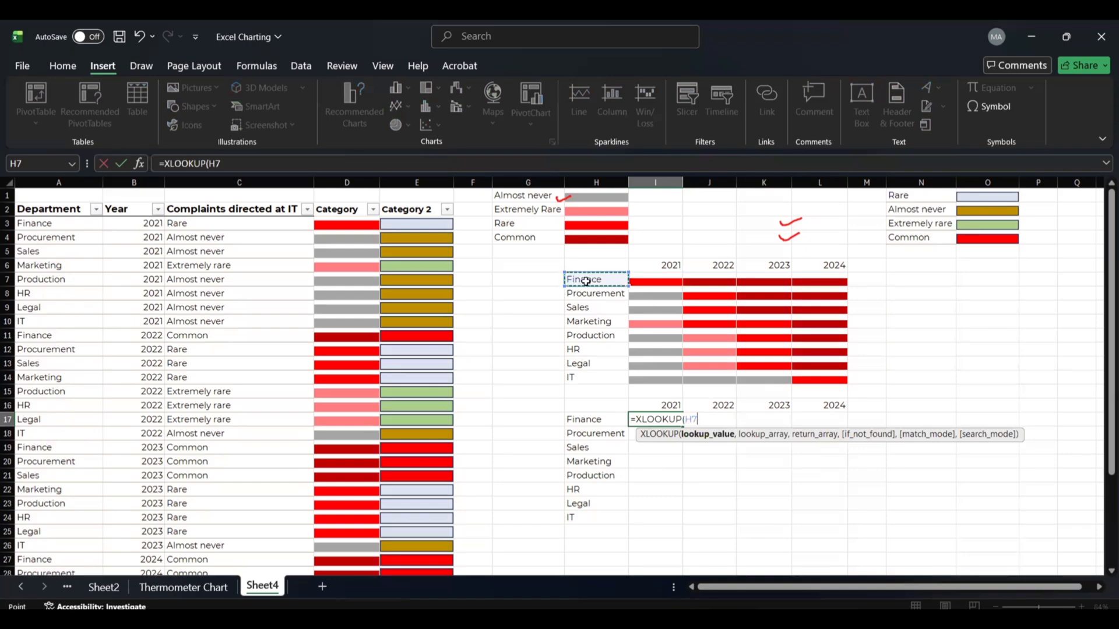
{"action": "key", "text": "BackSpace"}
{"action": "key", "text": "BackSpace"}
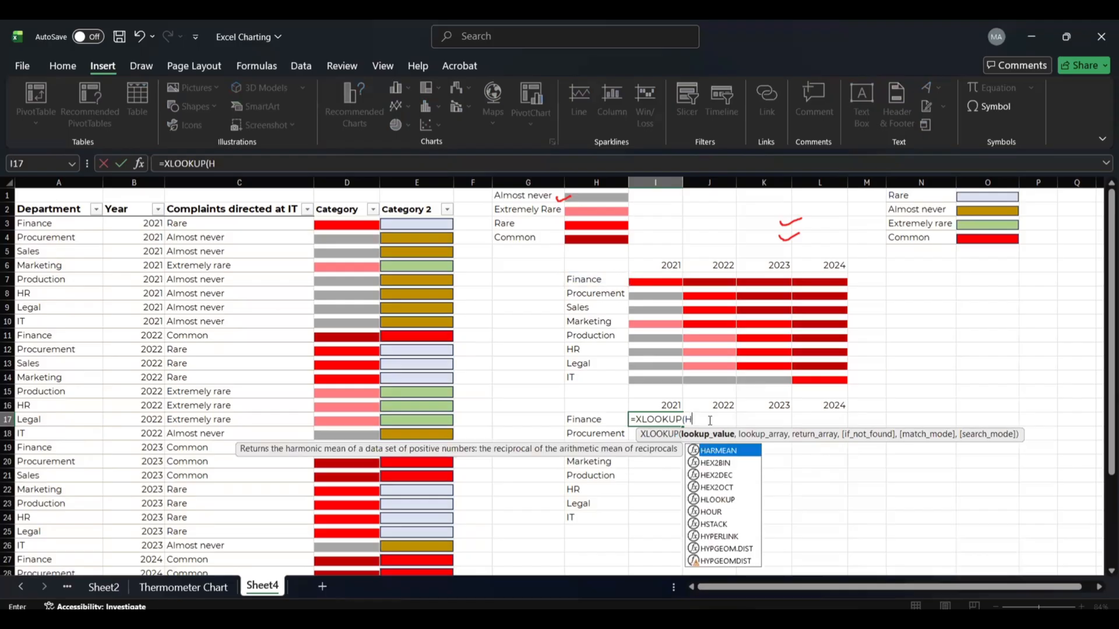
{"action": "left_click", "coordinate": [574, 420]}
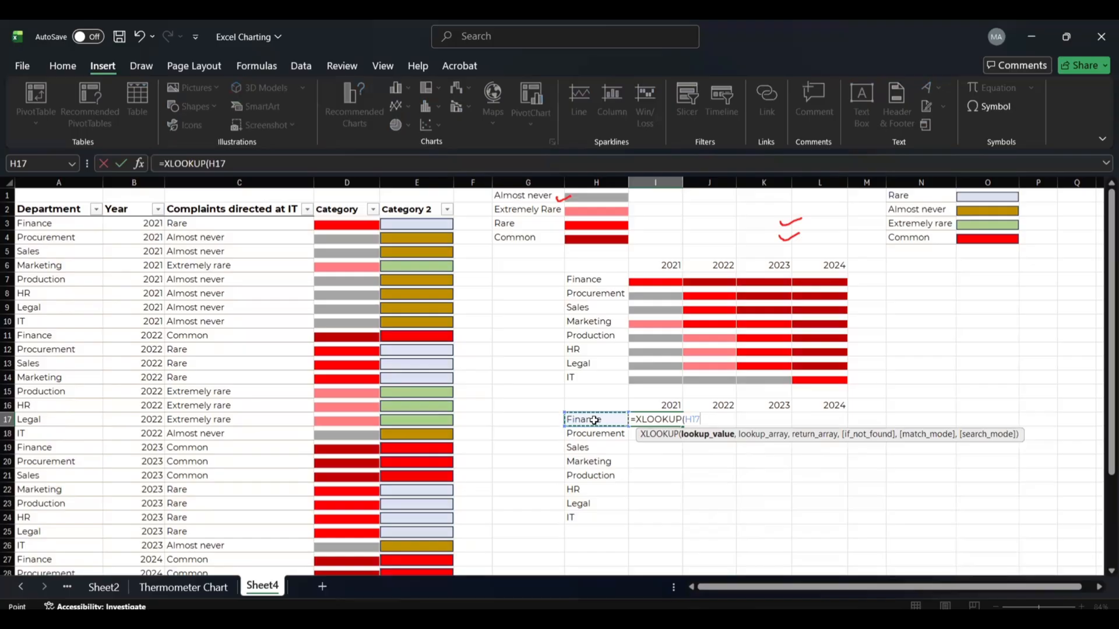
{"action": "left_click_drag", "start_coordinate": [594, 421], "coordinate": [583, 517]}
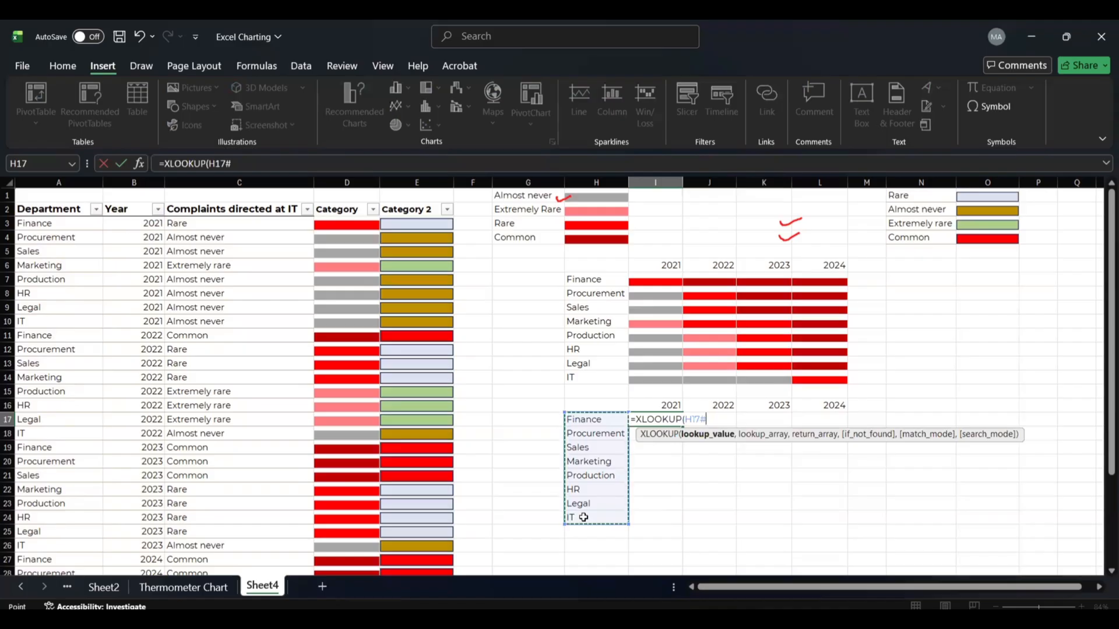
{"action": "type", "text": "&"}
{"action": "left_click_drag", "start_coordinate": [671, 406], "coordinate": [831, 410]}
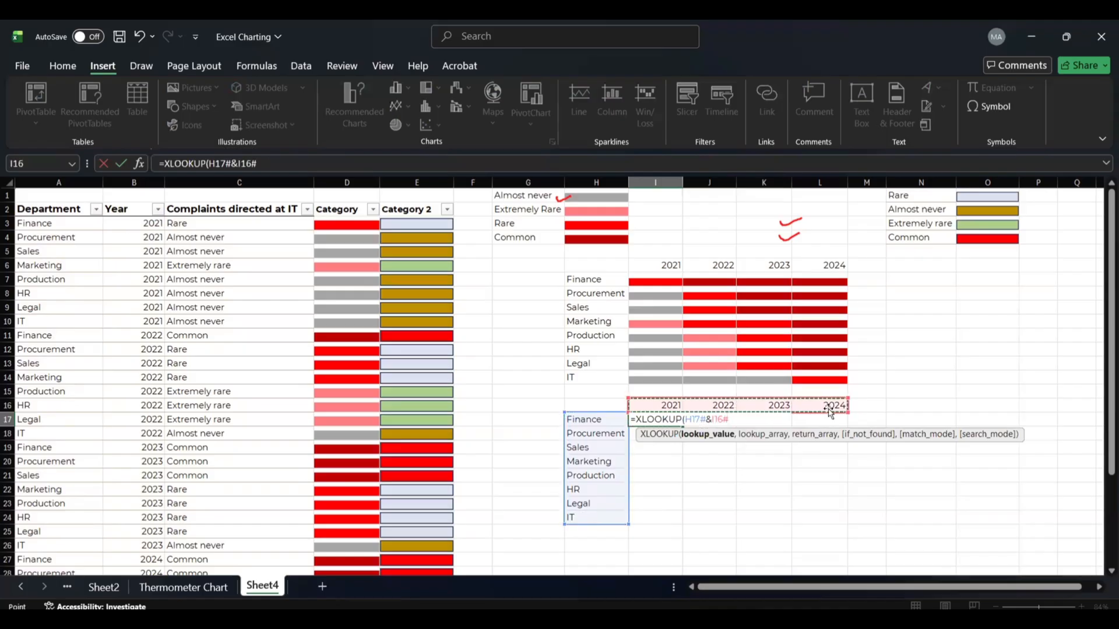
{"action": "type", "text": ","}
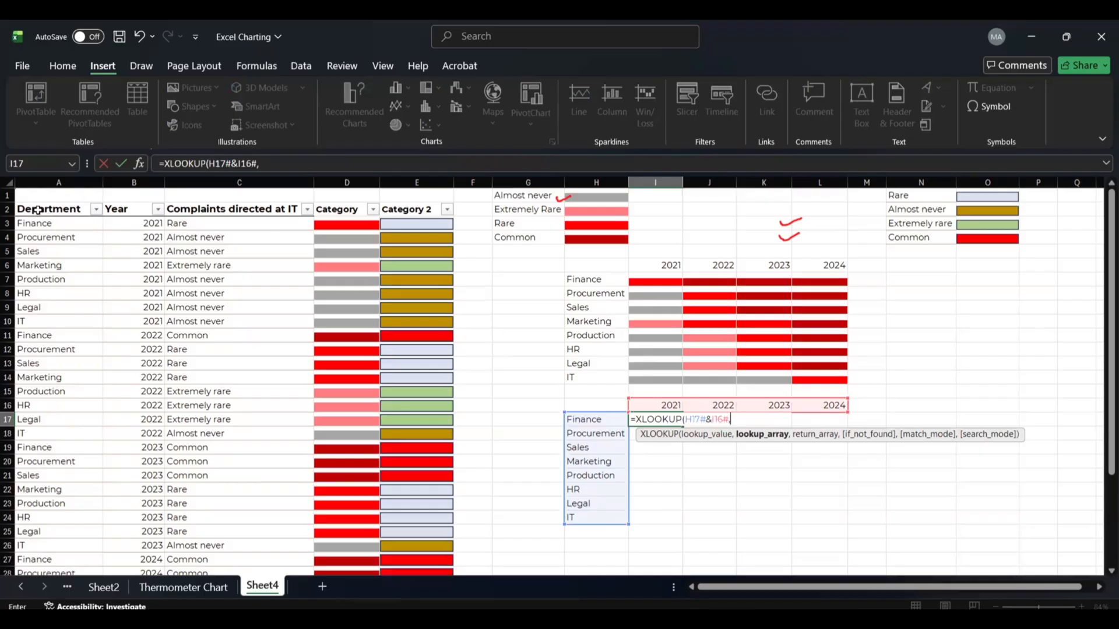
- Set the XLOOKUP lookup array to the table's department and year data, Table1[Department]&Table1[Year], without the header cells
{"action": "left_click", "coordinate": [58, 182]}
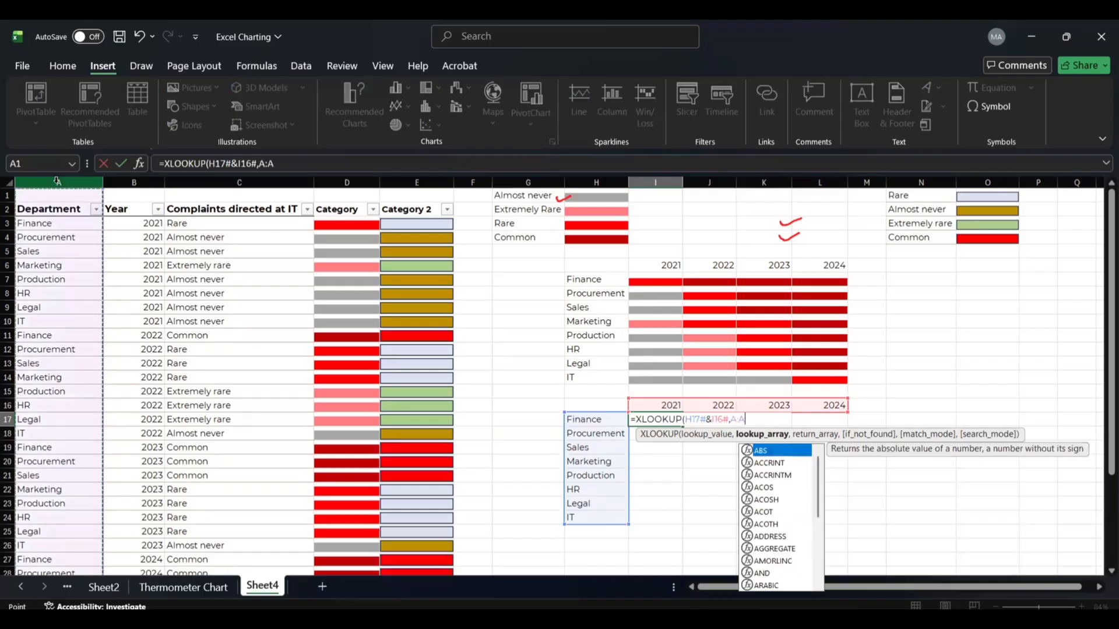
{"action": "left_click", "coordinate": [50, 209]}
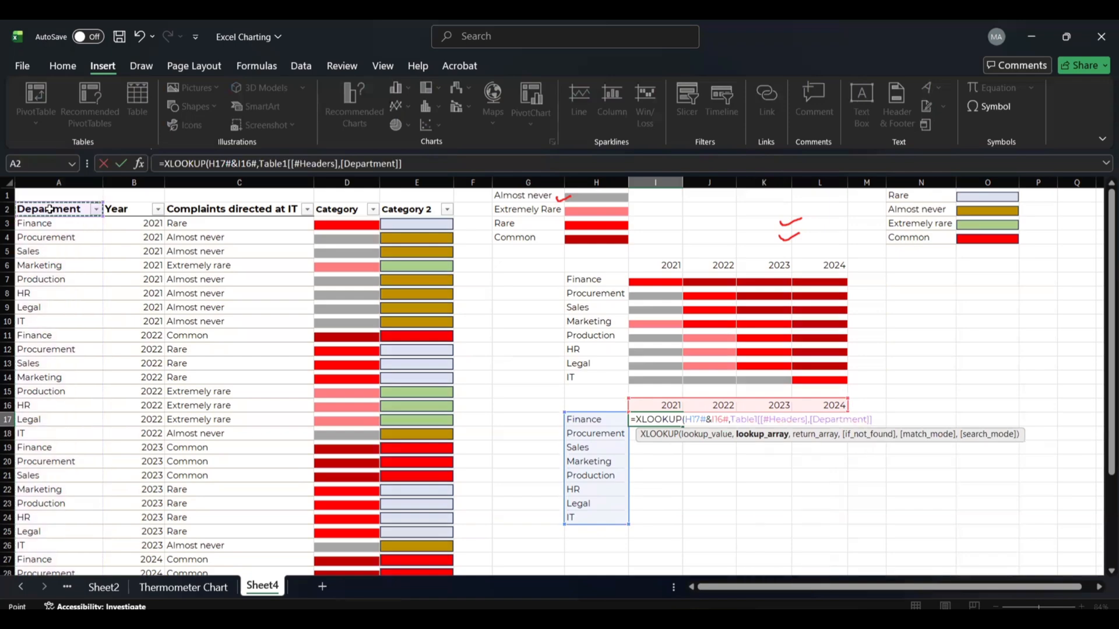
{"action": "key", "text": "ctrl+shift+Down"}
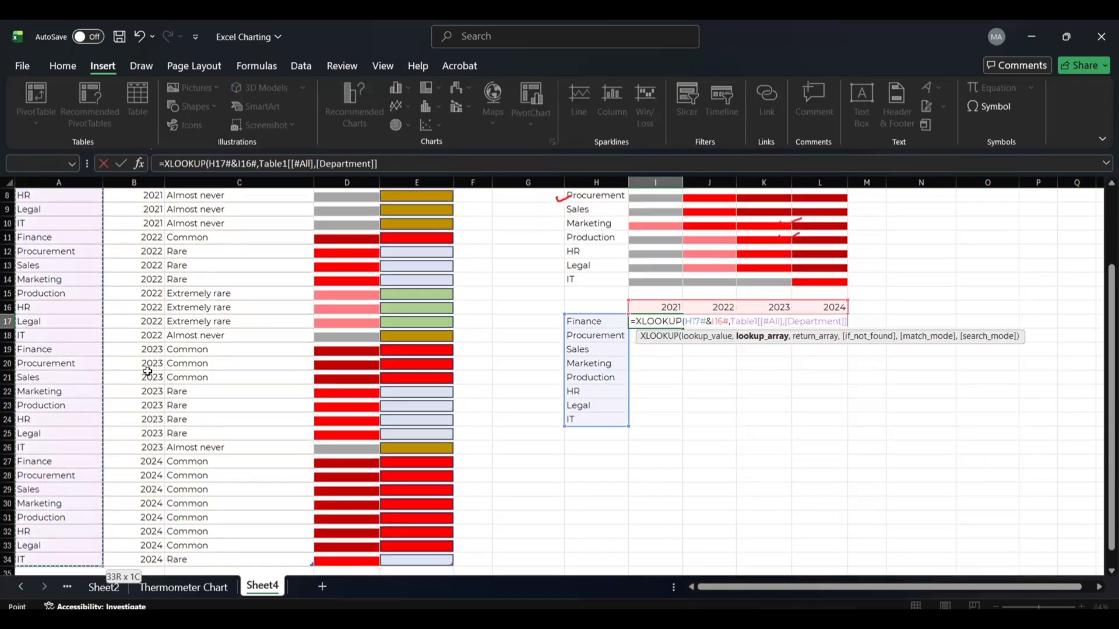
{"action": "scroll", "coordinate": [147, 371], "scroll_direction": "up", "scroll_amount": 3}
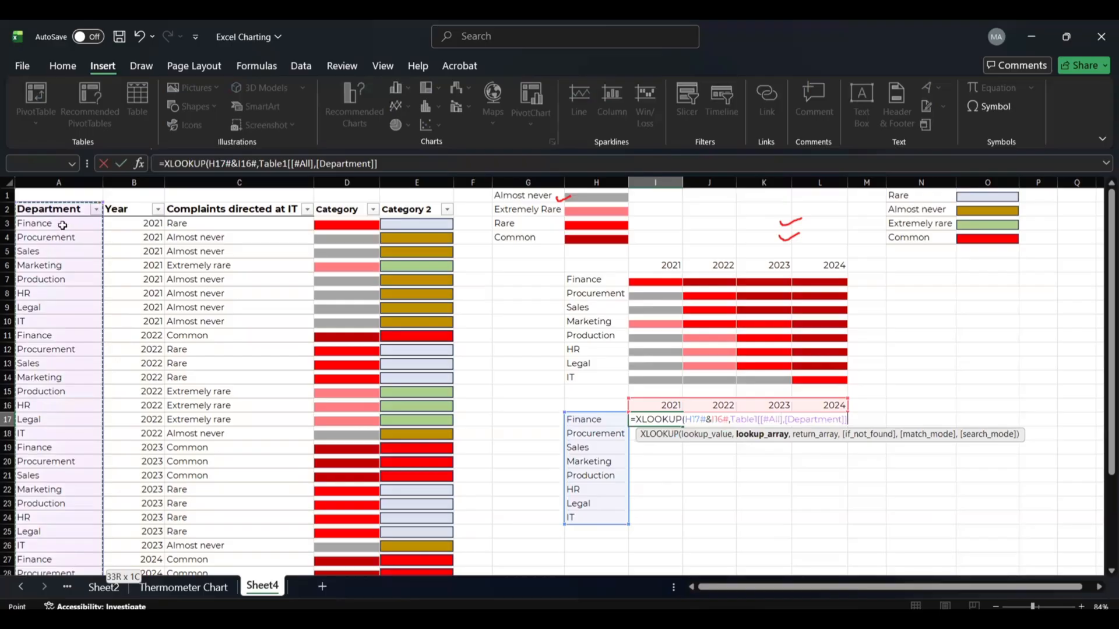
{"action": "left_click", "coordinate": [43, 225]}
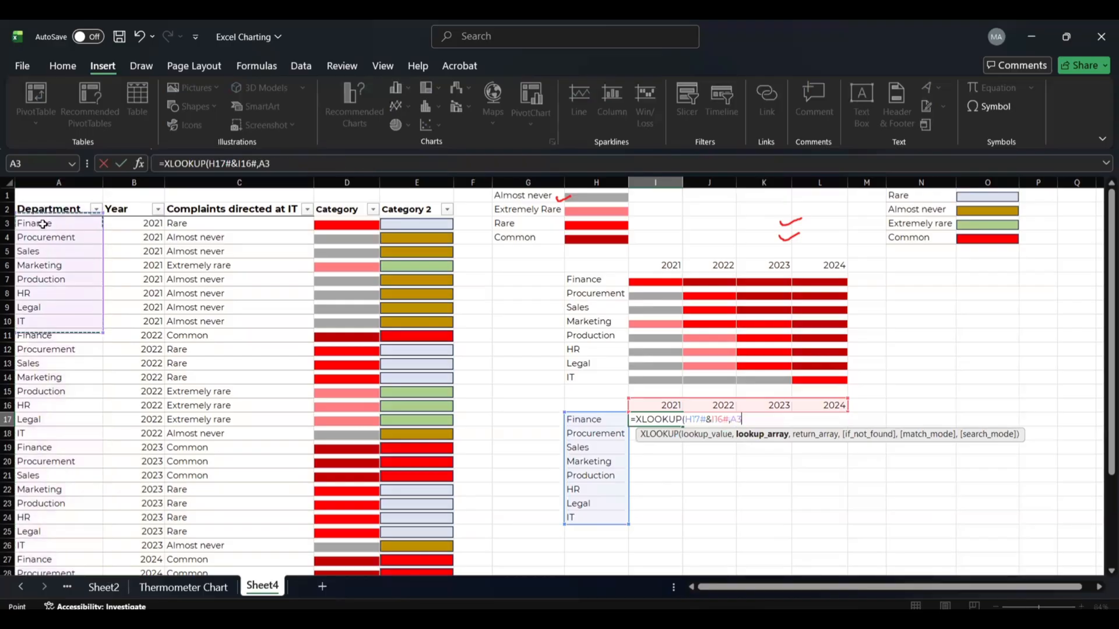
{"action": "key", "text": "ctrl+shift+Down"}
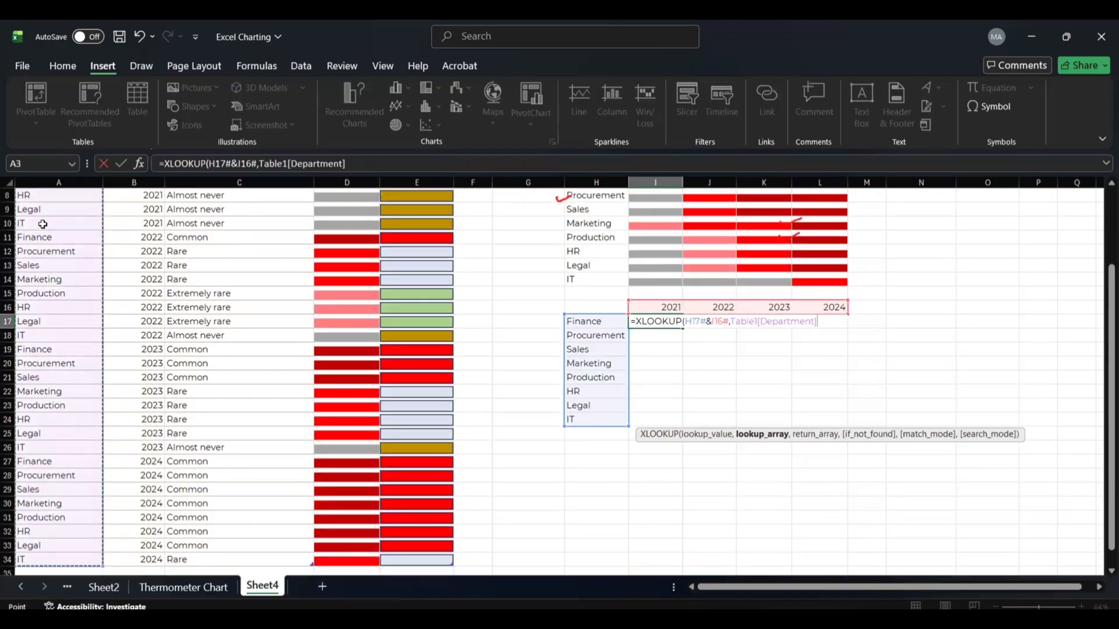
{"action": "scroll", "coordinate": [135, 256], "scroll_direction": "up", "scroll_amount": 3}
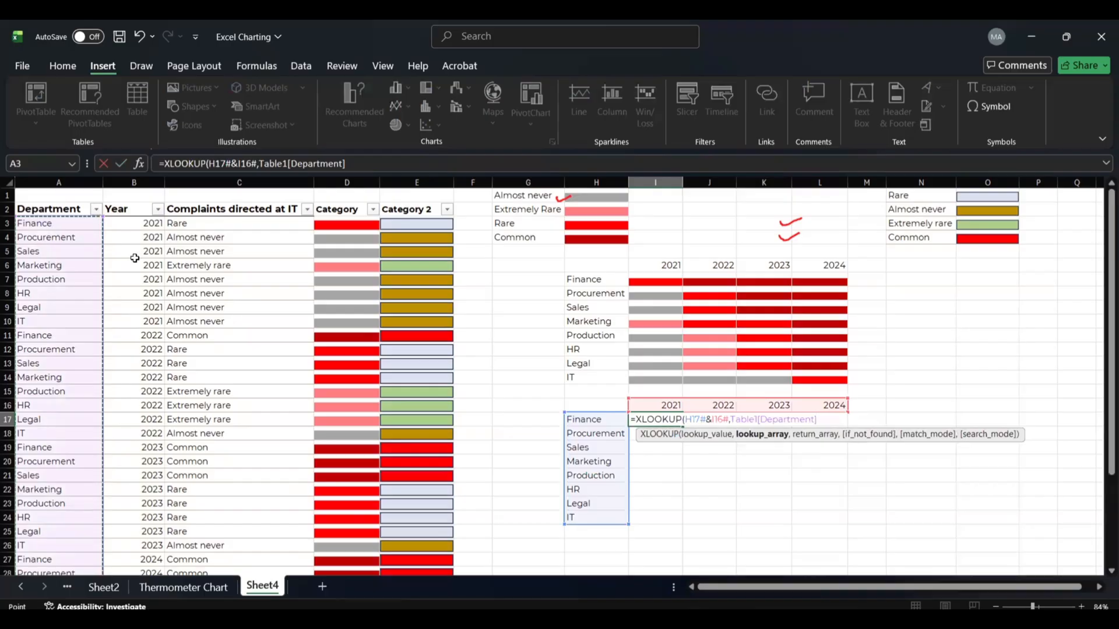
{"action": "type", "text": "&"}
{"action": "left_click", "coordinate": [133, 228]}
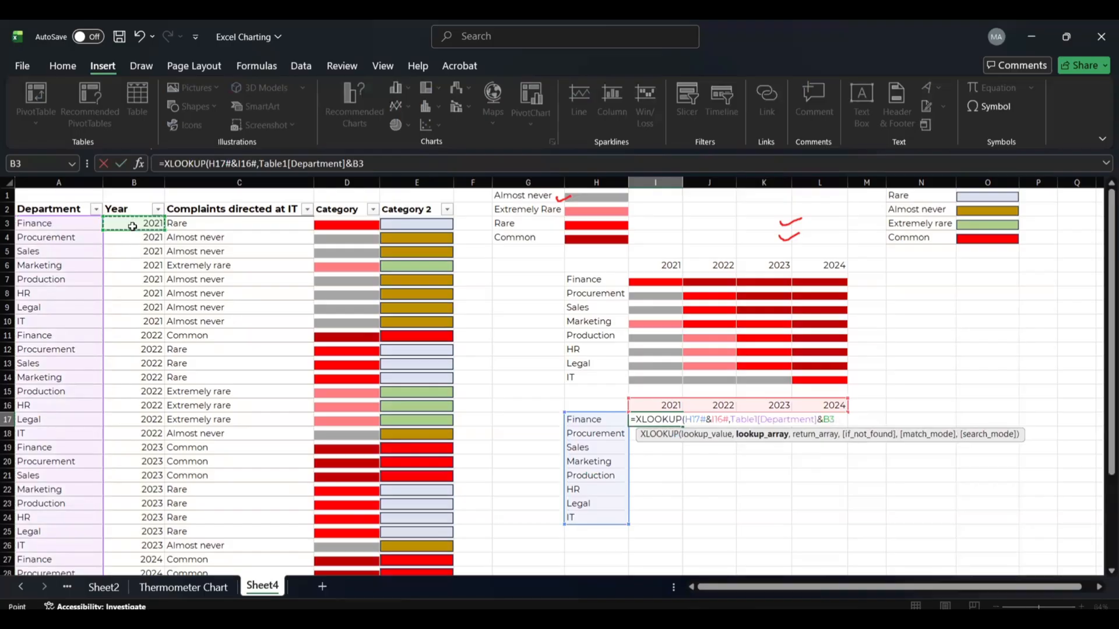
{"action": "key", "text": "ctrl+shift+Down"}
{"action": "scroll", "coordinate": [307, 252], "scroll_direction": "up", "scroll_amount": 3}
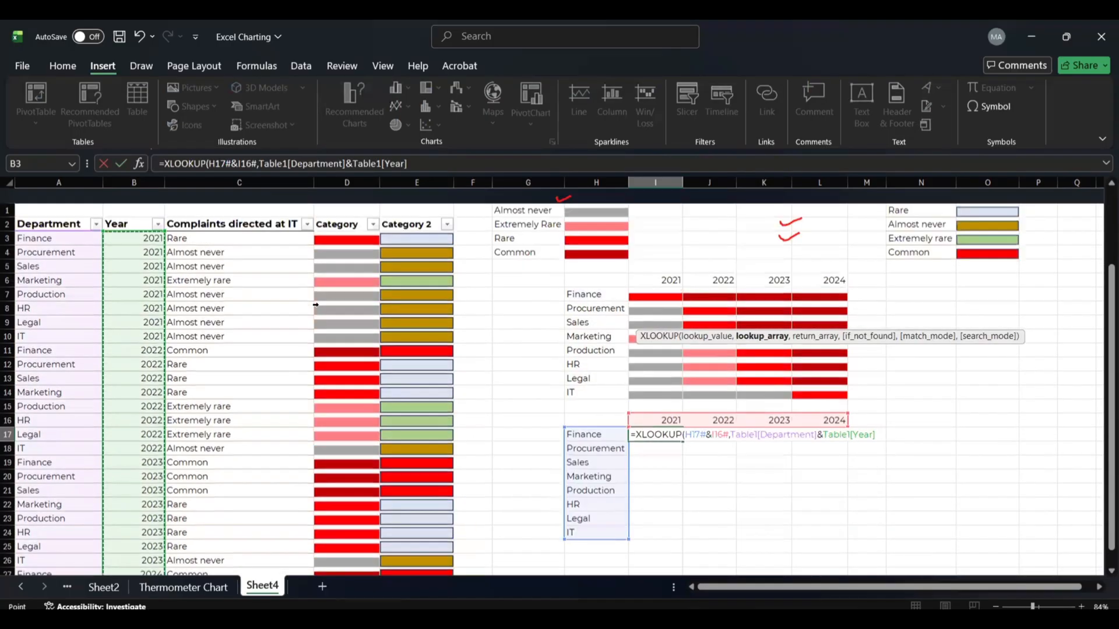
{"action": "type", "text": ","}
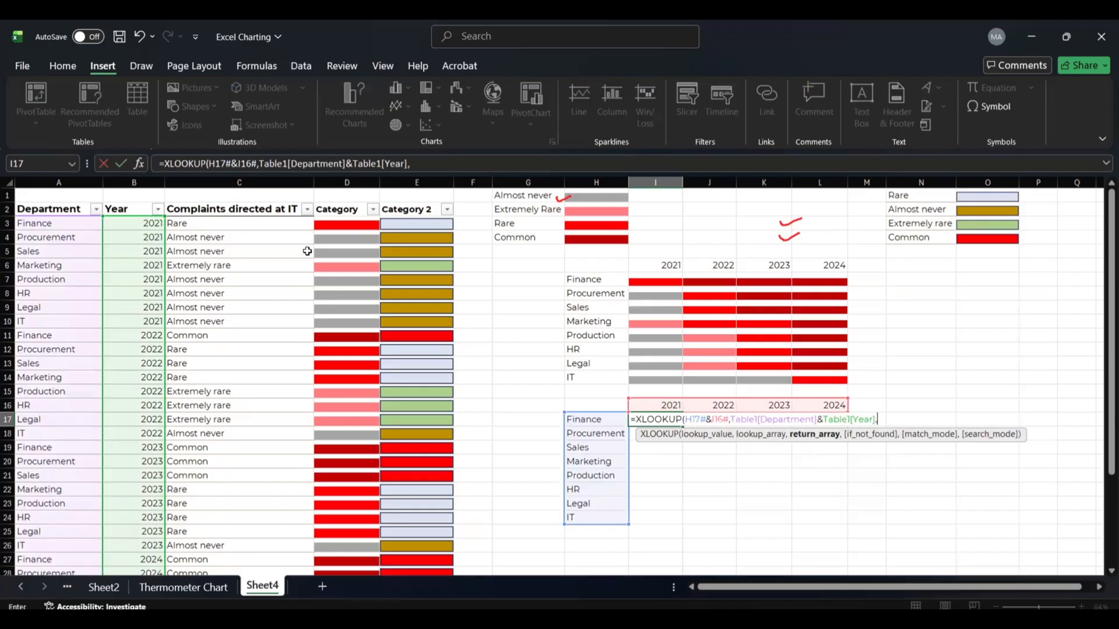
- Complete the XLOOKUP with Table2[Category 2] as the return array, enter it, and review the second heat map
{"action": "left_click", "coordinate": [406, 223]}
{"action": "key", "text": "ctrl+shift+Down"}
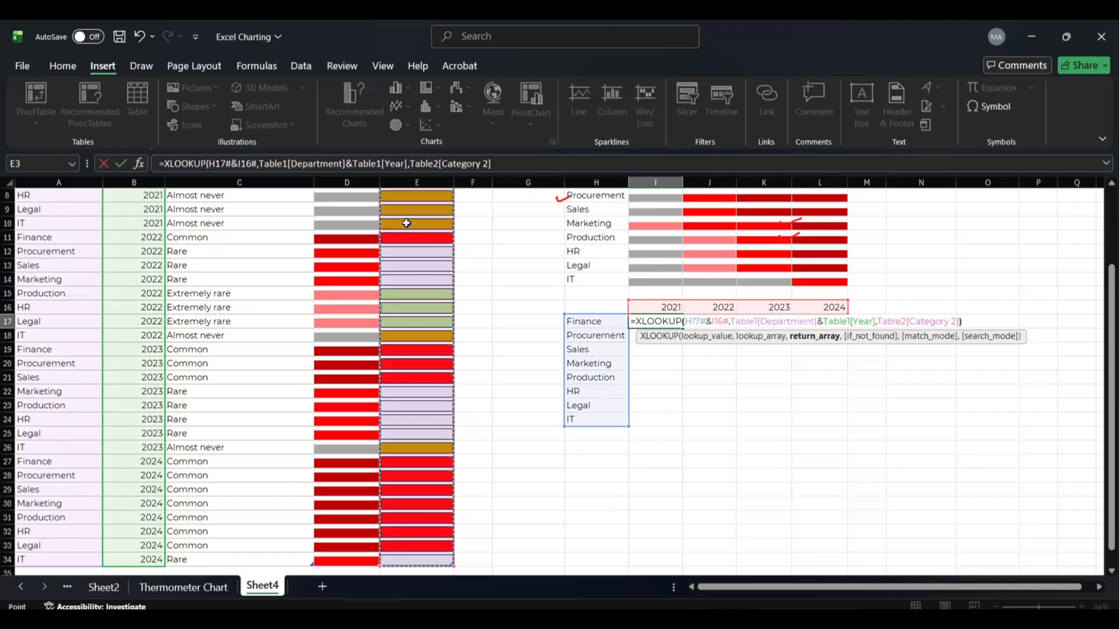
{"action": "type", "text": ")"}
{"action": "key", "text": "Return"}
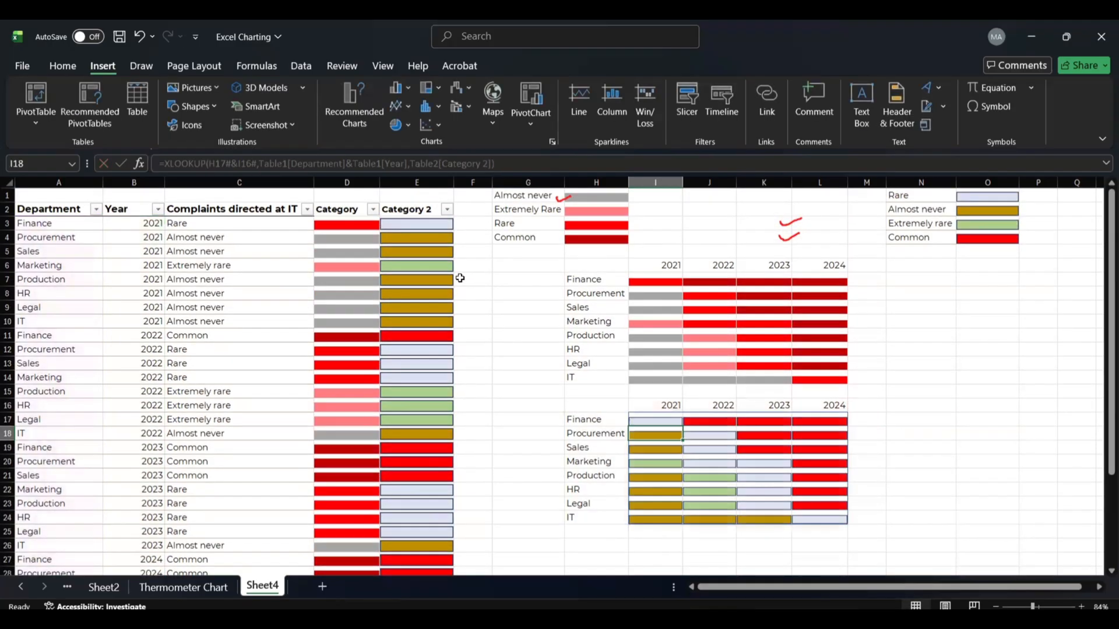
{"action": "left_click", "coordinate": [904, 458]}
{"action": "scroll", "coordinate": [904, 458], "scroll_direction": "down", "scroll_amount": 1}
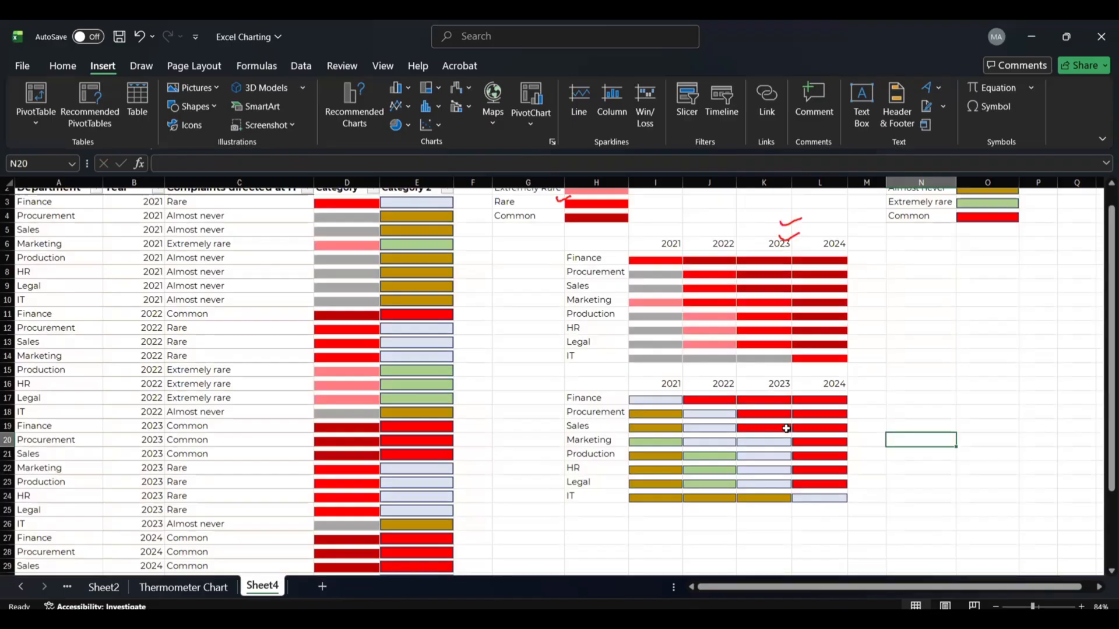
{"action": "scroll", "coordinate": [786, 428], "scroll_direction": "up", "scroll_amount": 2}
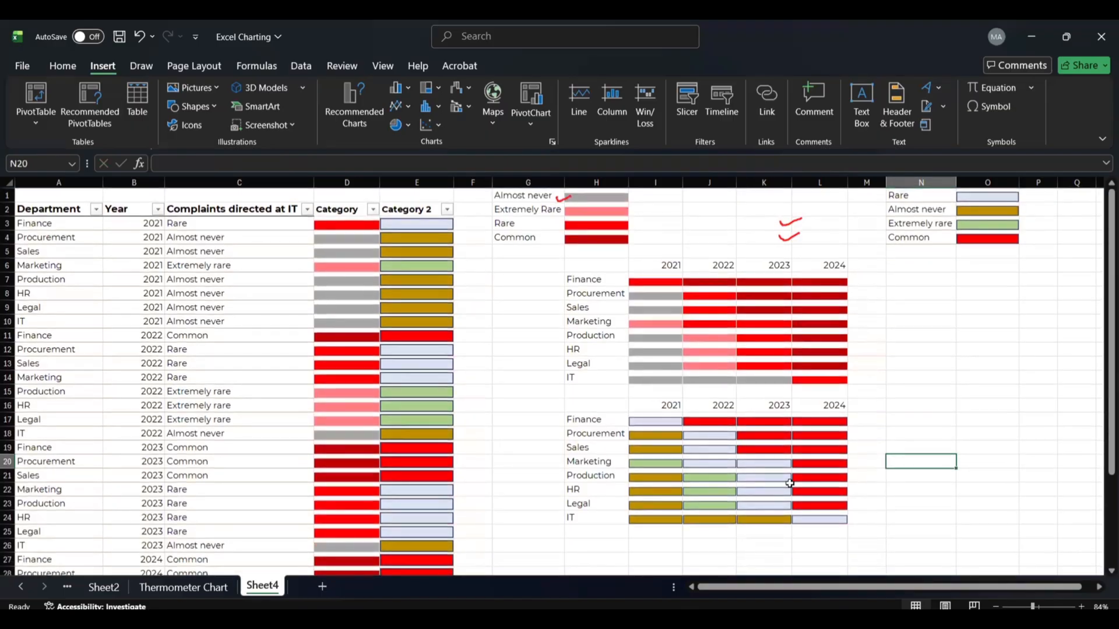
- Clear the XLOOKUP results from the whole second heat map, I17:L24
{"action": "left_click", "coordinate": [664, 423]}
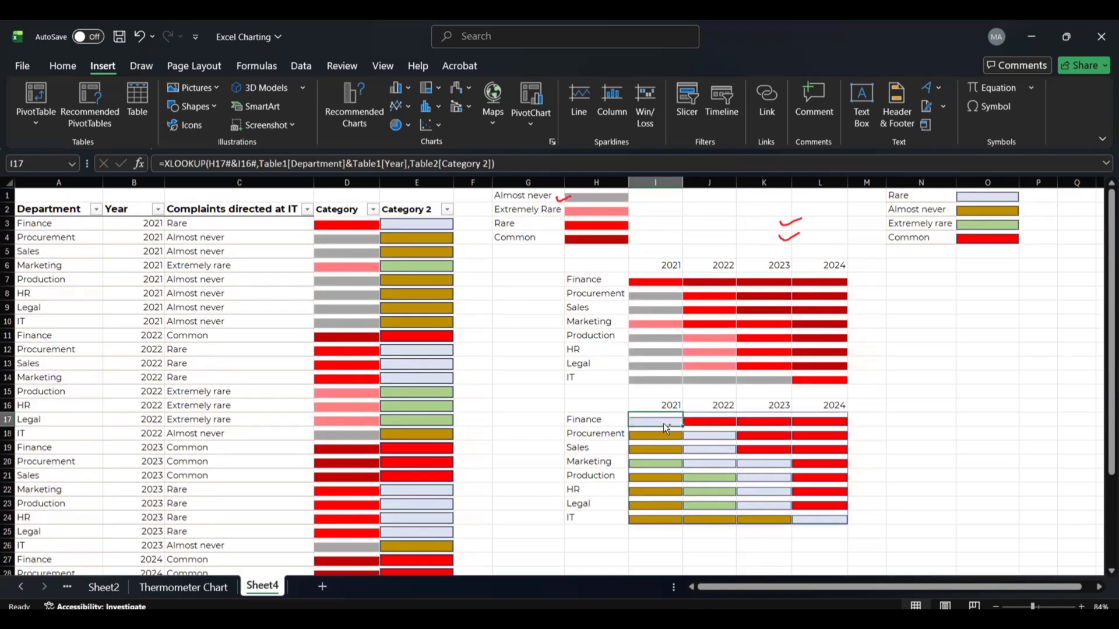
{"action": "key", "text": "ctrl+shift+Right"}
{"action": "key", "text": "ctrl+shift+Down"}
{"action": "key", "text": "Delete"}
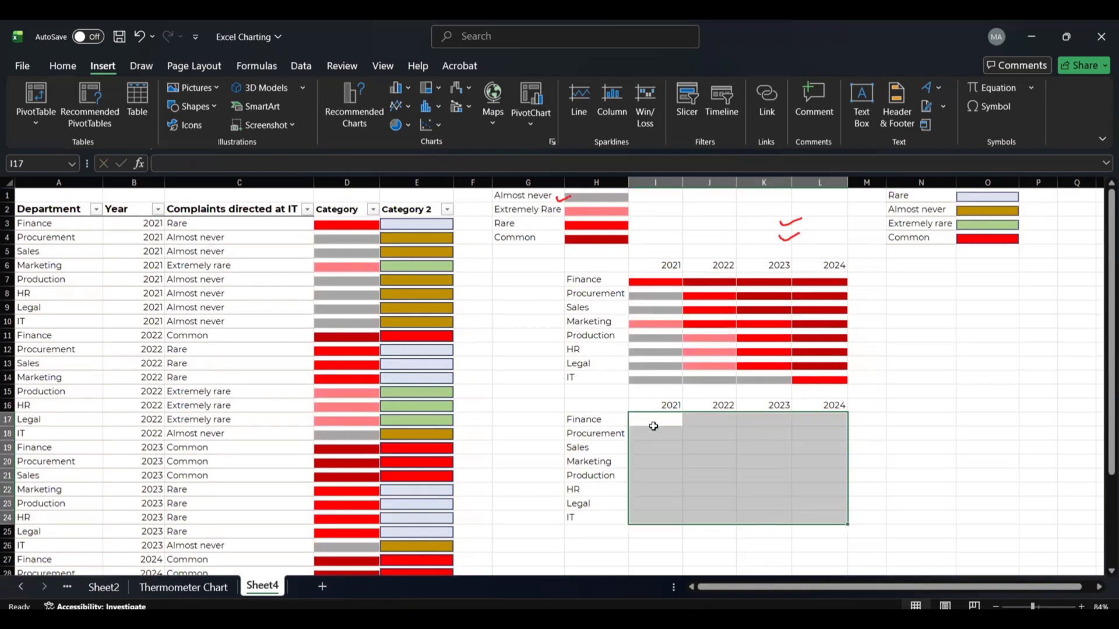
- Start a new XLOOKUP formula in cell I17 with the second grid's department and year headings joined as the lookup value, H17#&I16#
{"action": "left_click", "coordinate": [654, 430]}
{"action": "key", "text": "Up"}
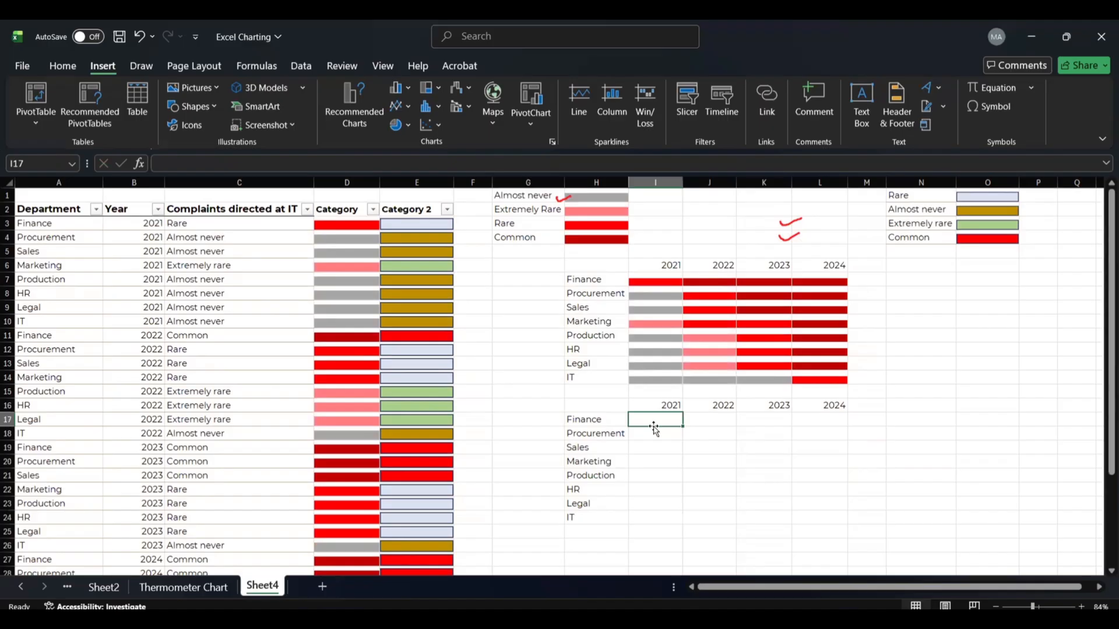
{"action": "type", "text": "="}
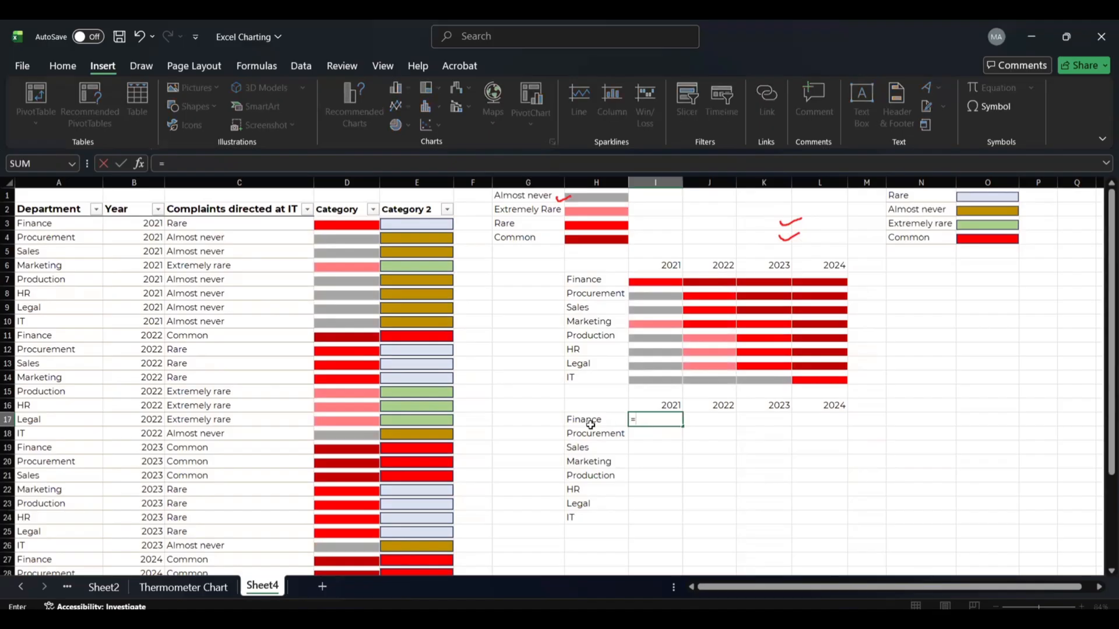
{"action": "type", "text": "xl"}
{"action": "key", "text": "Tab"}
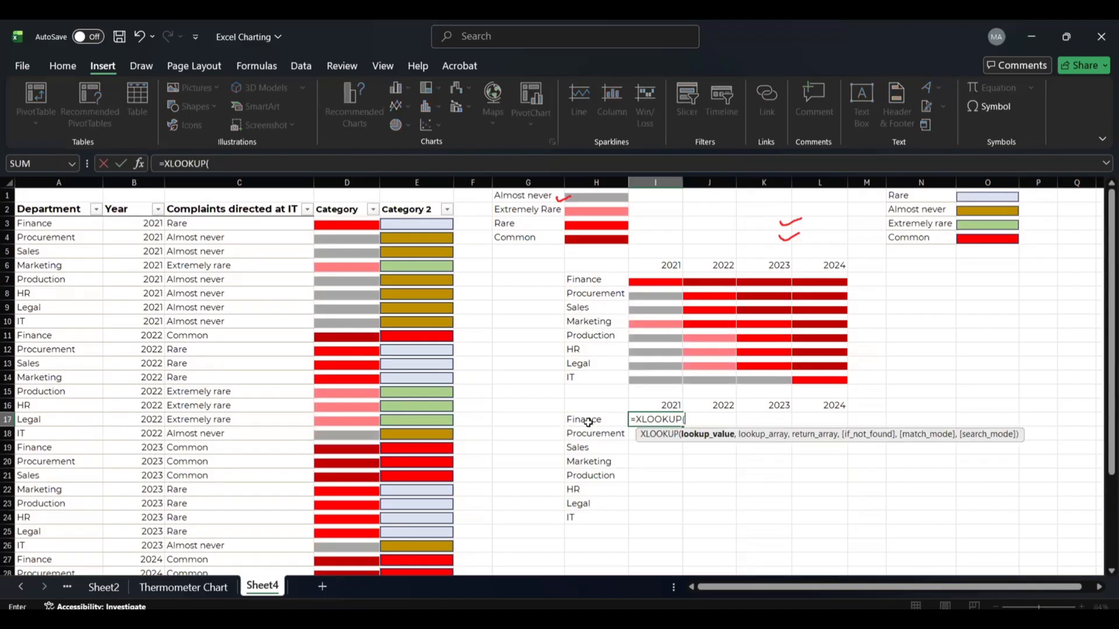
{"action": "left_click_drag", "start_coordinate": [587, 422], "coordinate": [582, 515]}
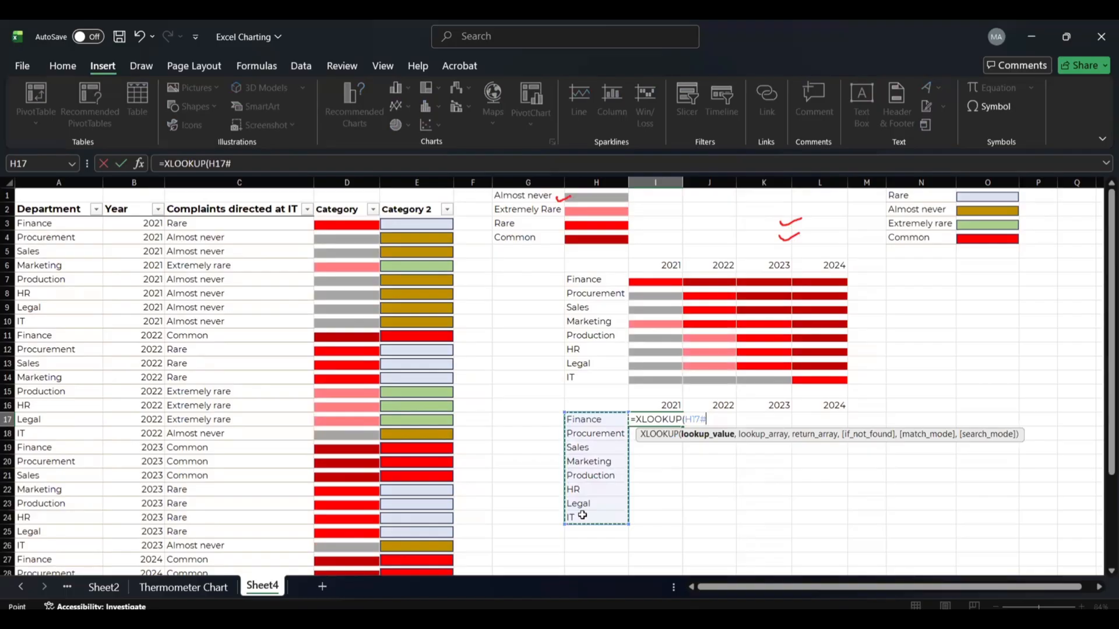
{"action": "type", "text": "&"}
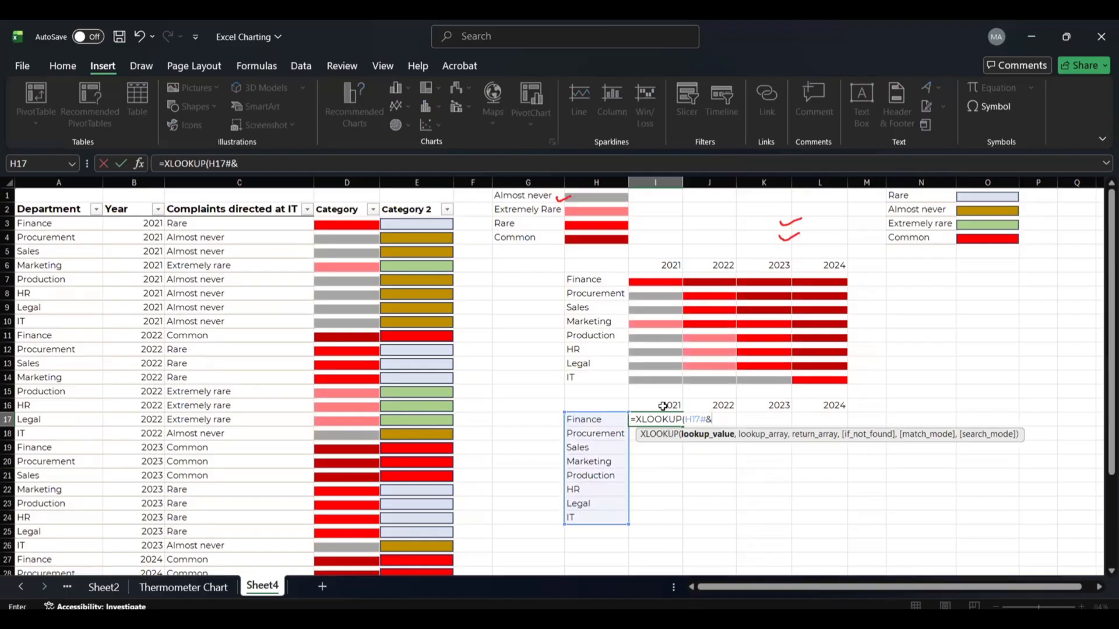
{"action": "left_click_drag", "start_coordinate": [663, 406], "coordinate": [831, 412]}
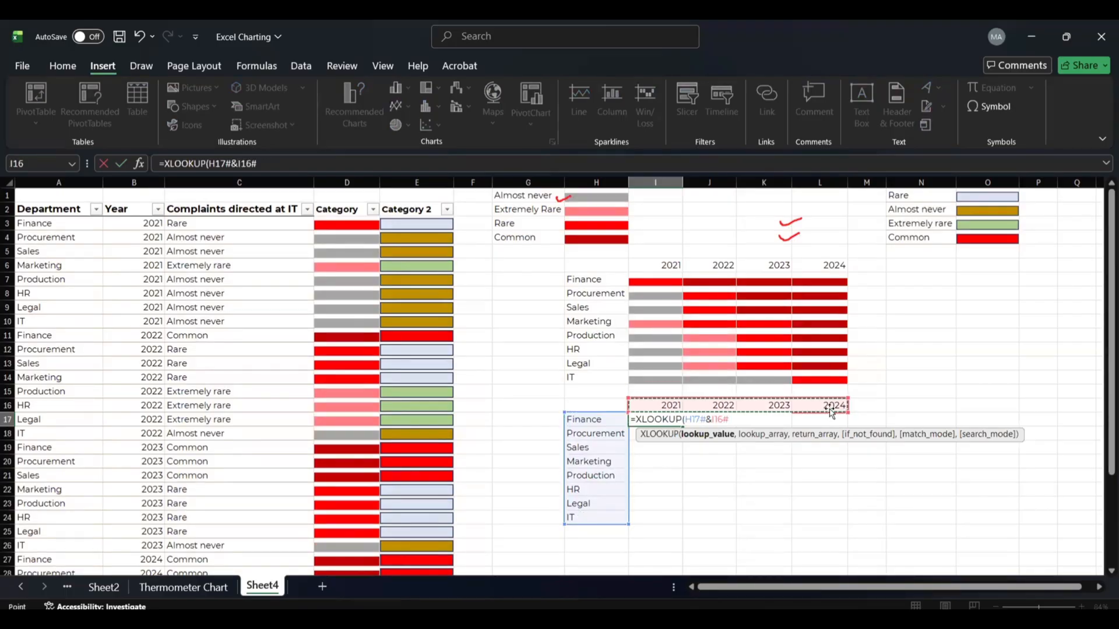
{"action": "type", "text": ","}
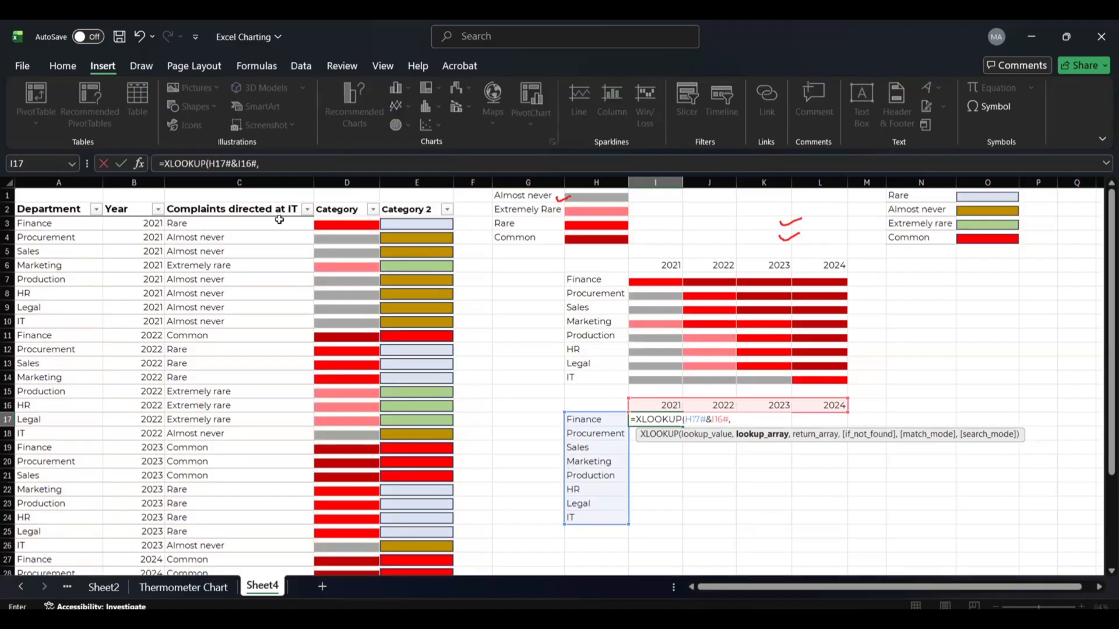
- Use Table1[Department]&Table1[Year] as the XLOOKUP lookup array, leaving out the Year header cell
{"action": "left_click", "coordinate": [46, 223]}
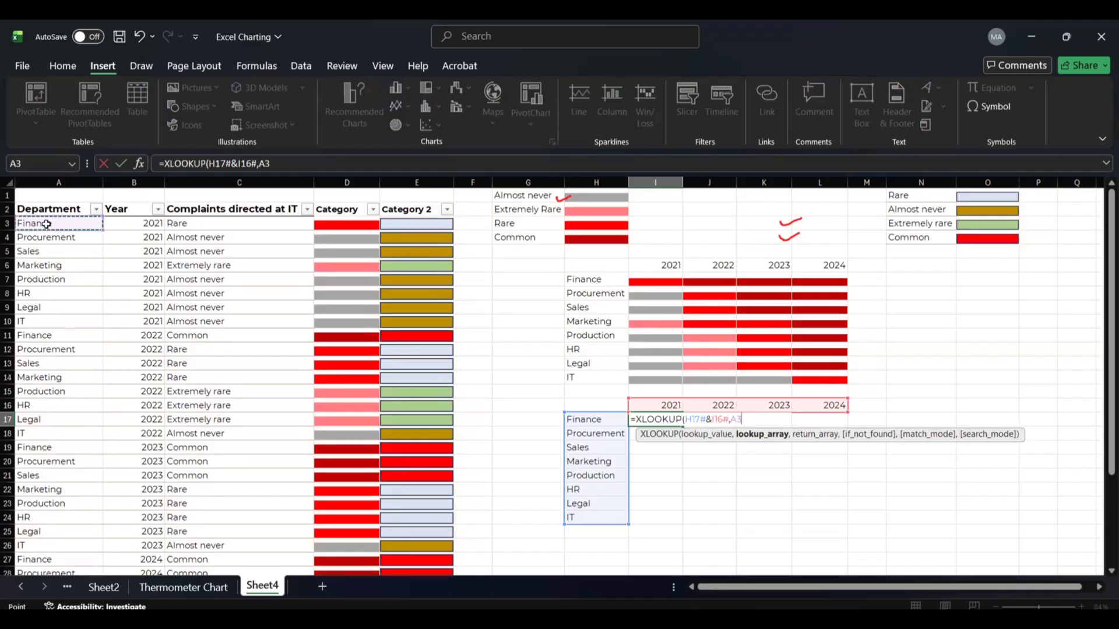
{"action": "key", "text": "ctrl+shift+Down"}
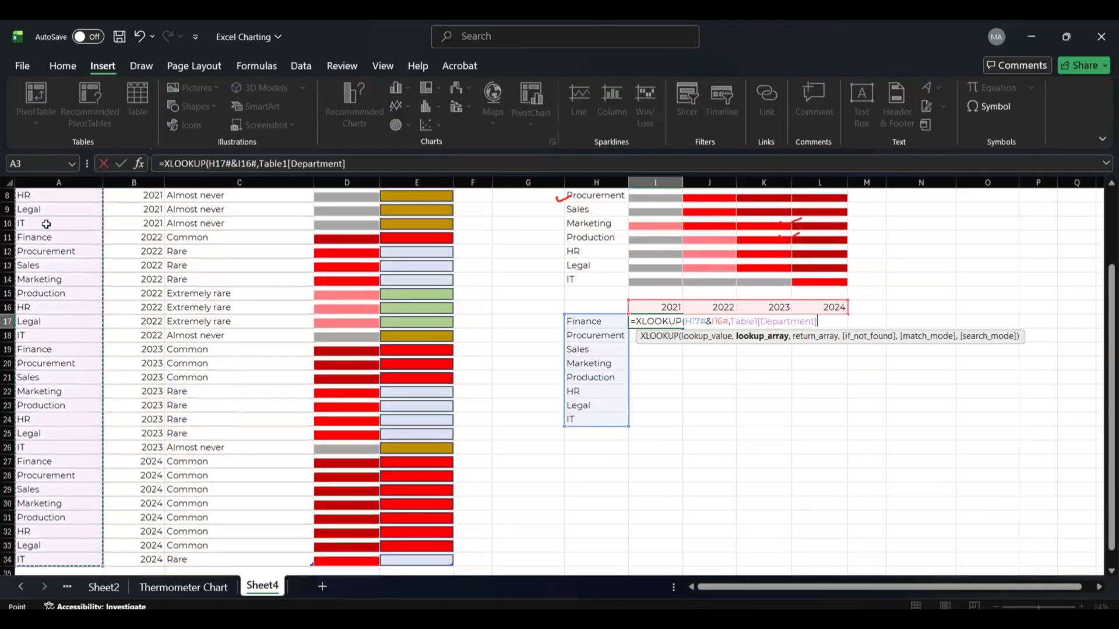
{"action": "type", "text": "&"}
{"action": "left_click", "coordinate": [132, 560]}
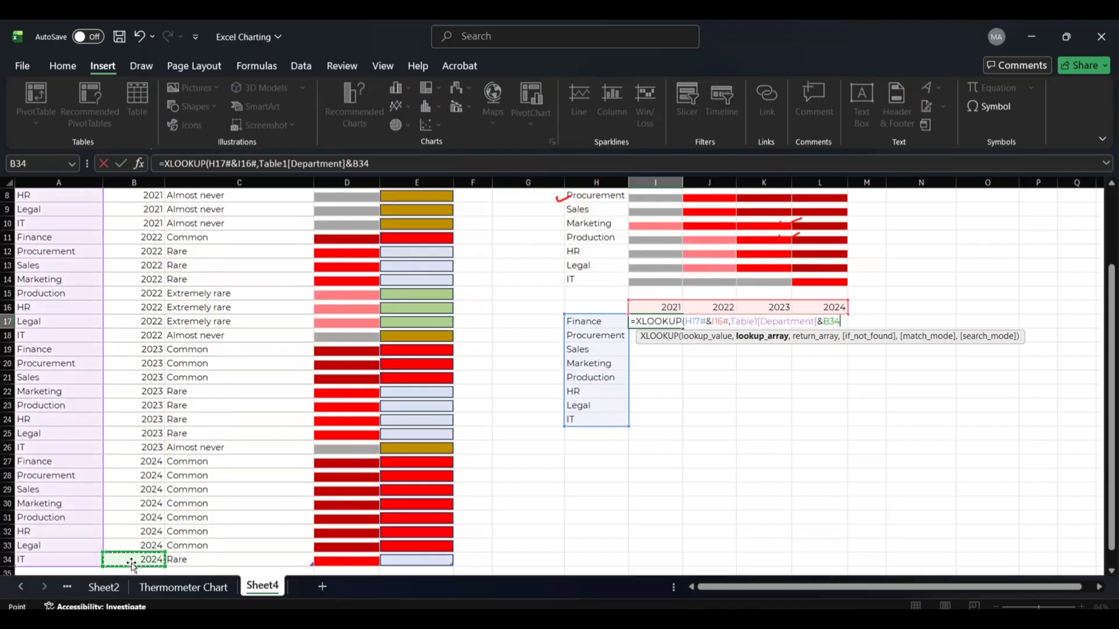
{"action": "key", "text": "ctrl+shift+Up"}
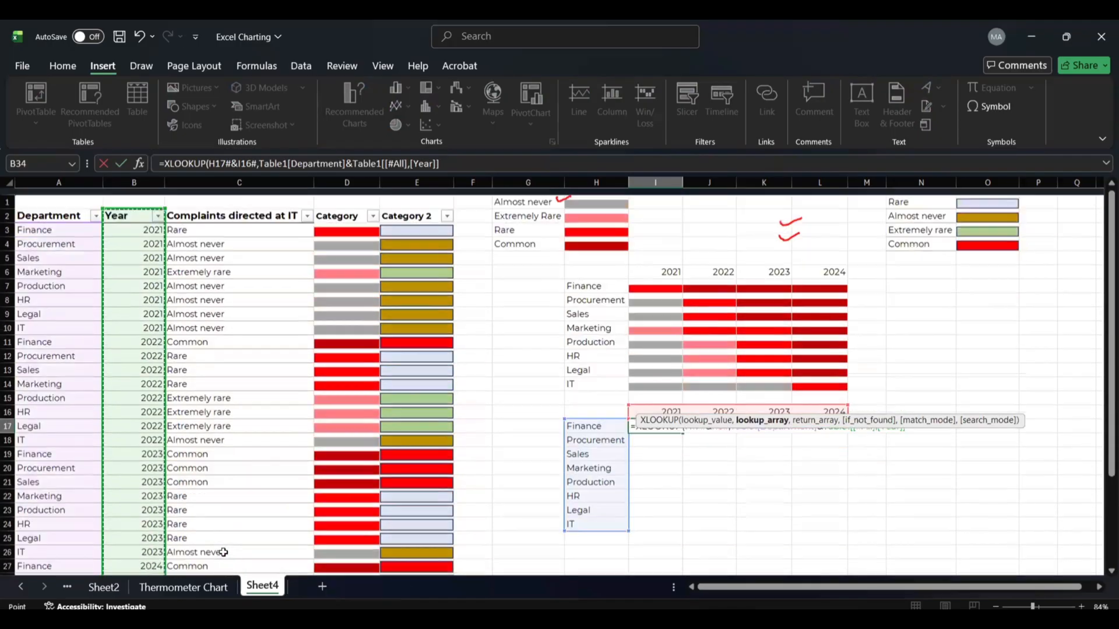
{"action": "key", "text": "shift+Down"}
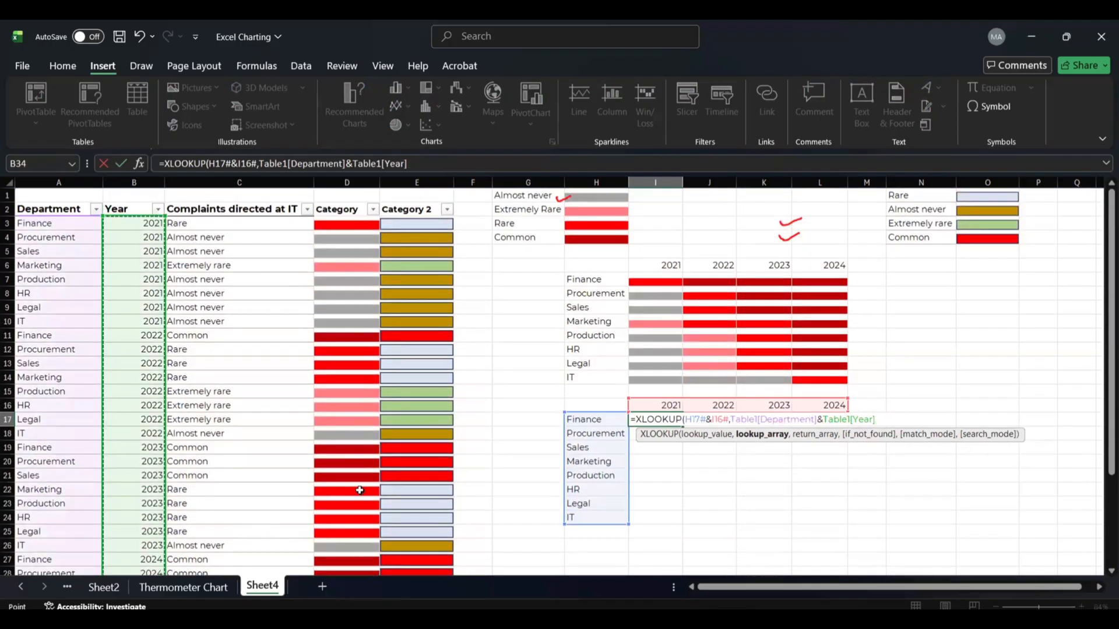
{"action": "type", "text": ","}
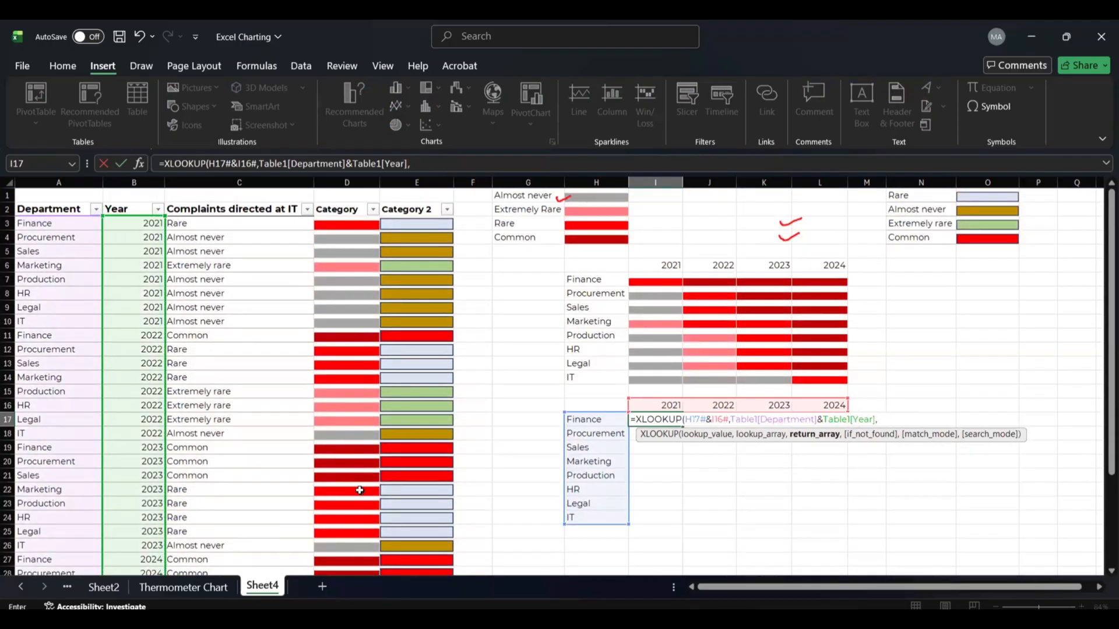
- Finish the XLOOKUP with Table2[Category] as the return array, enter it, and compare the two heat maps
{"action": "left_click", "coordinate": [333, 225]}
{"action": "key", "text": "ctrl+shift+Down"}
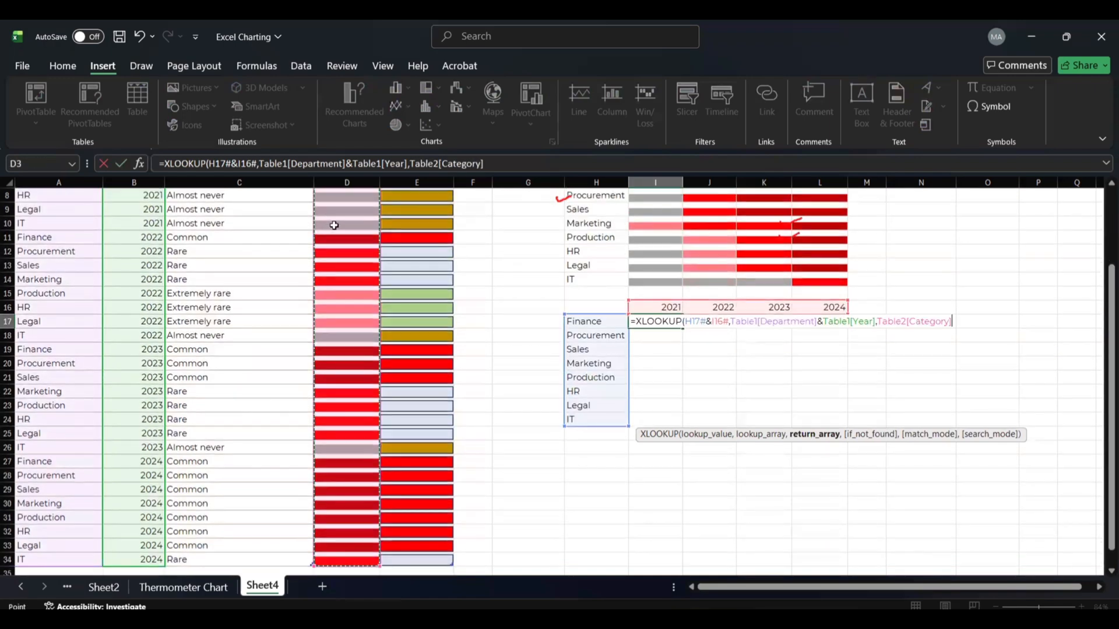
{"action": "key", "text": "Return"}
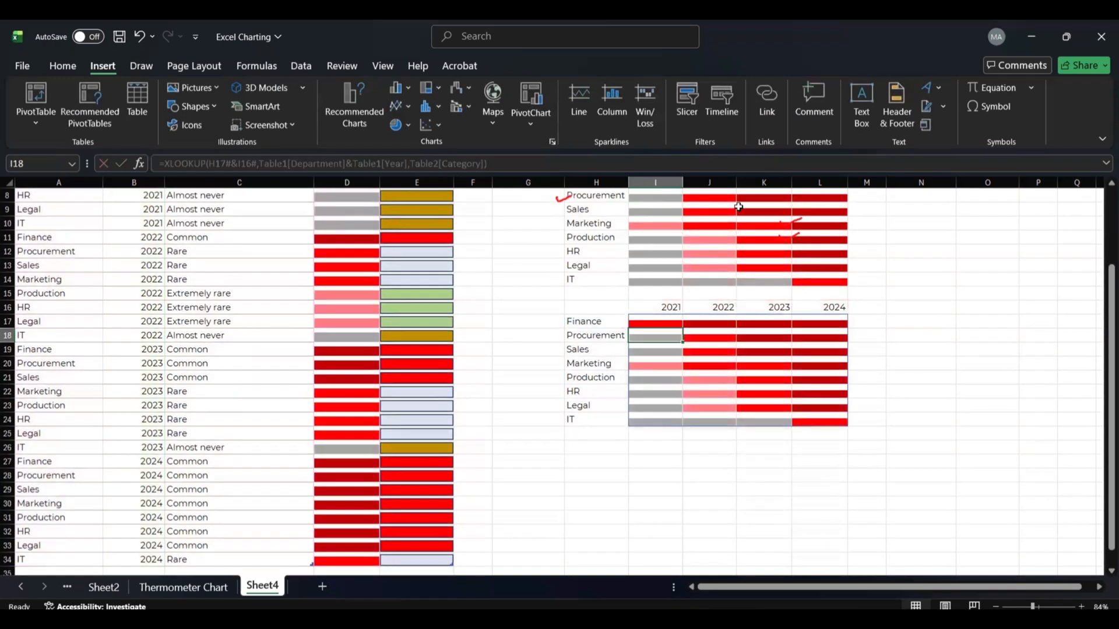
{"action": "left_click", "coordinate": [734, 489]}
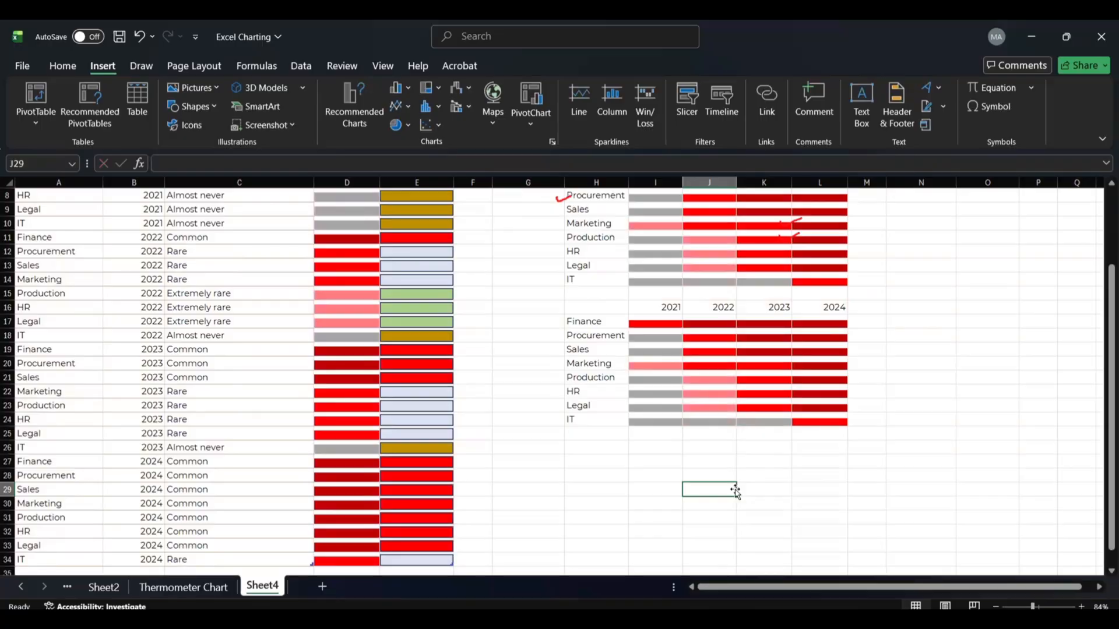
{"action": "scroll", "coordinate": [762, 401], "scroll_direction": "up", "scroll_amount": 3}
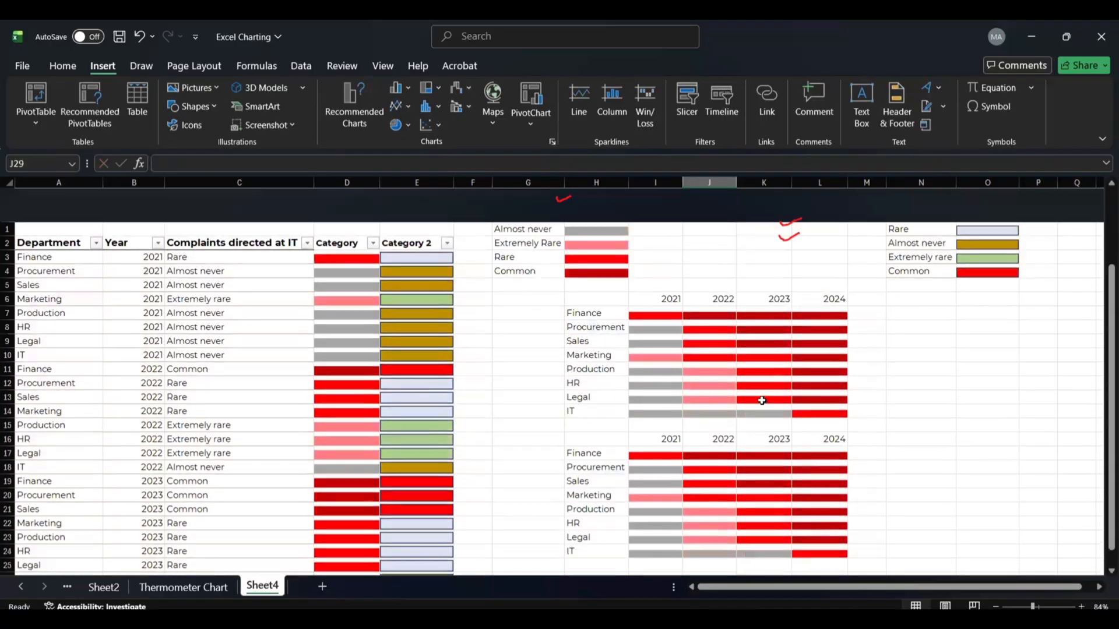
{"action": "scroll", "coordinate": [761, 400], "scroll_direction": "down", "scroll_amount": 2}
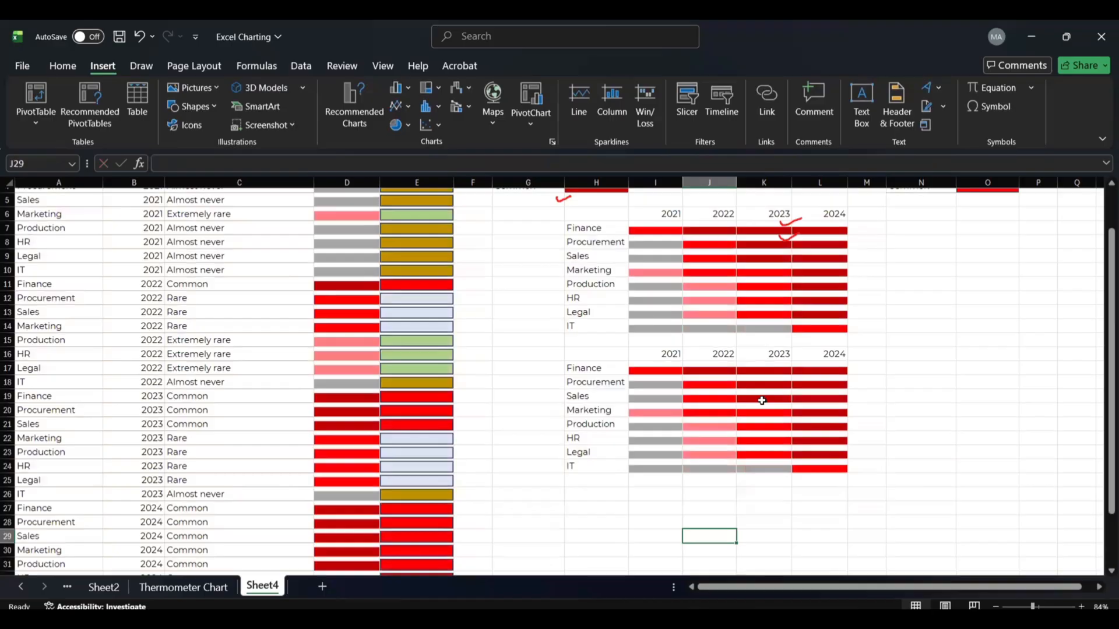